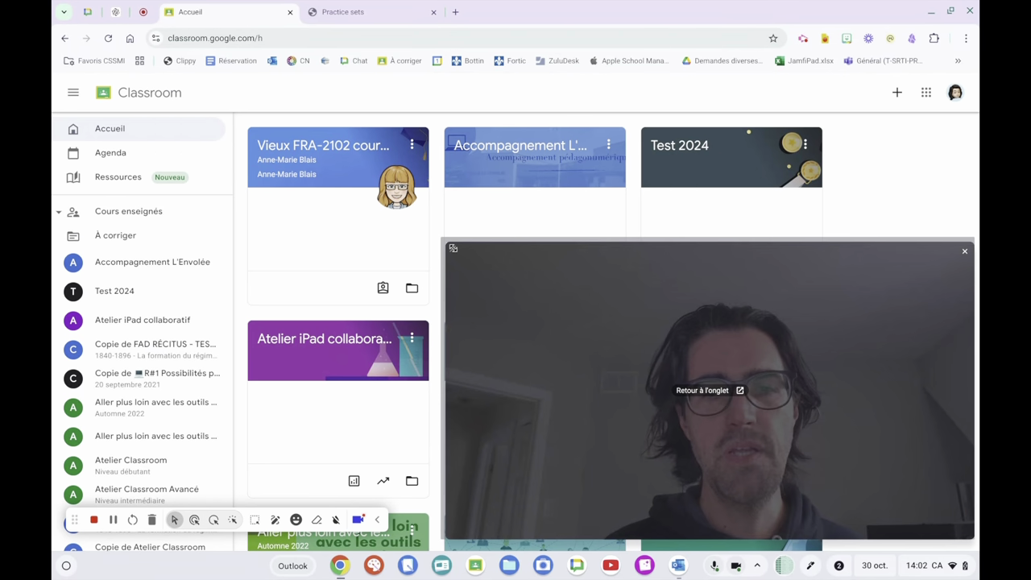
# Create a new guided exercise (Nouvel exercice guidé) in Ressources and collapse the navigation sidebar.
pyautogui.click(452, 248)
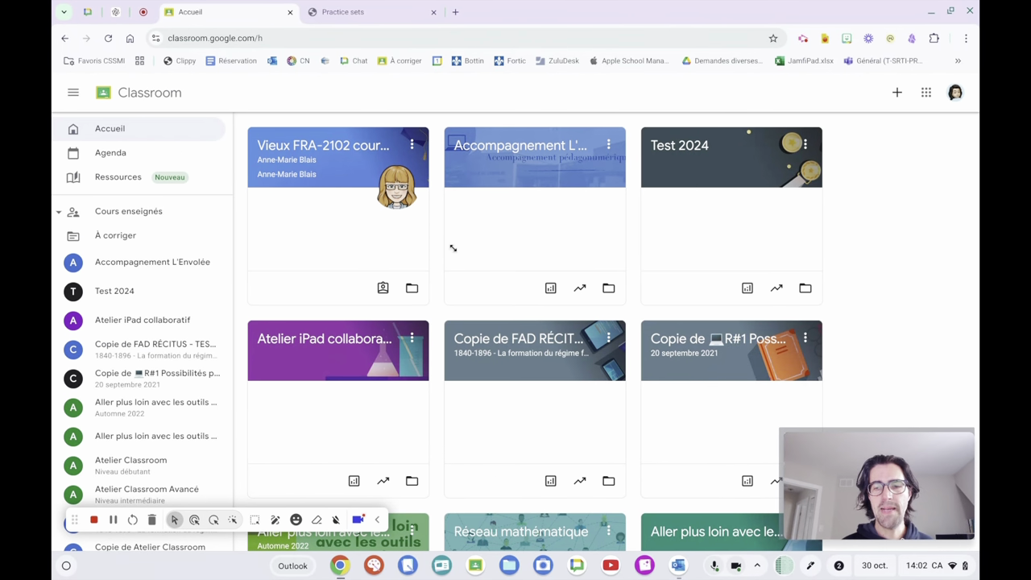
pyautogui.click(121, 178)
pyautogui.moveTo(89, 199)
pyautogui.mouseDown()
pyautogui.moveTo(150, 158)
pyautogui.moveTo(126, 214)
pyautogui.moveTo(232, 276)
pyautogui.moveTo(327, 228)
pyautogui.moveTo(330, 245)
pyautogui.moveTo(373, 284)
pyautogui.mouseUp()
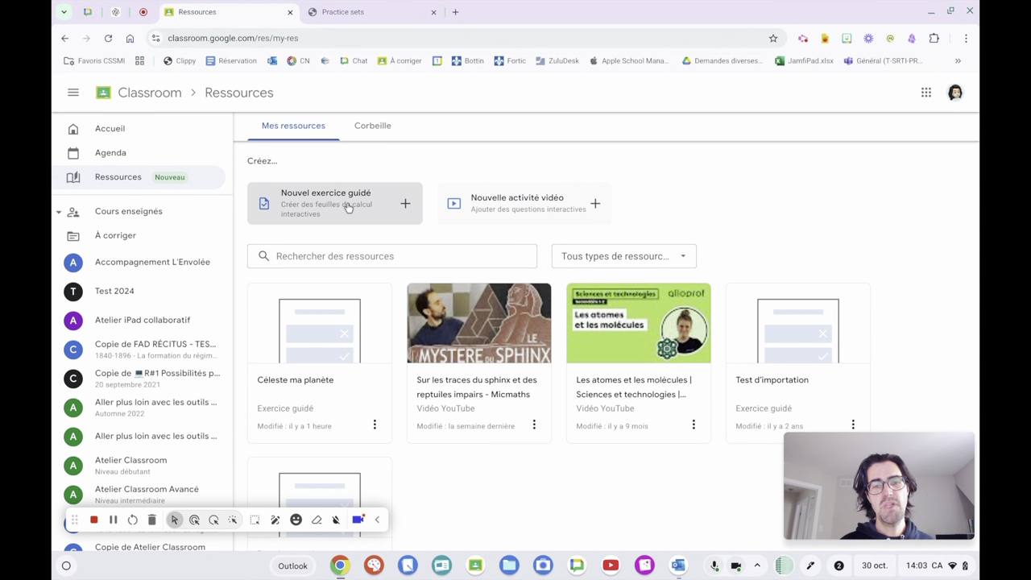
pyautogui.click(387, 211)
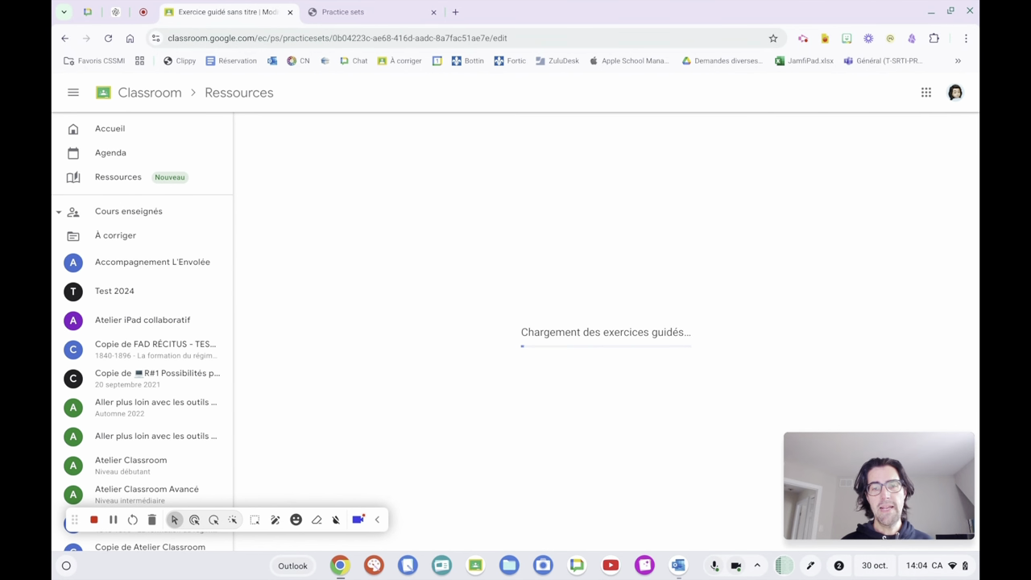
pyautogui.click(73, 93)
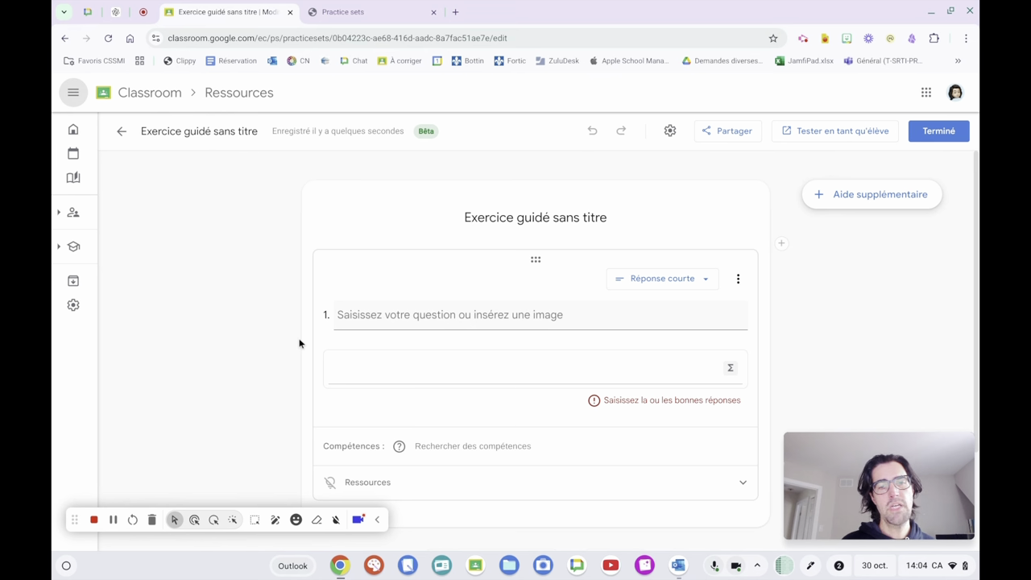
# Rename the untitled guided exercise to "Nelson Mandela".
pyautogui.scroll(-1, 335, 392)
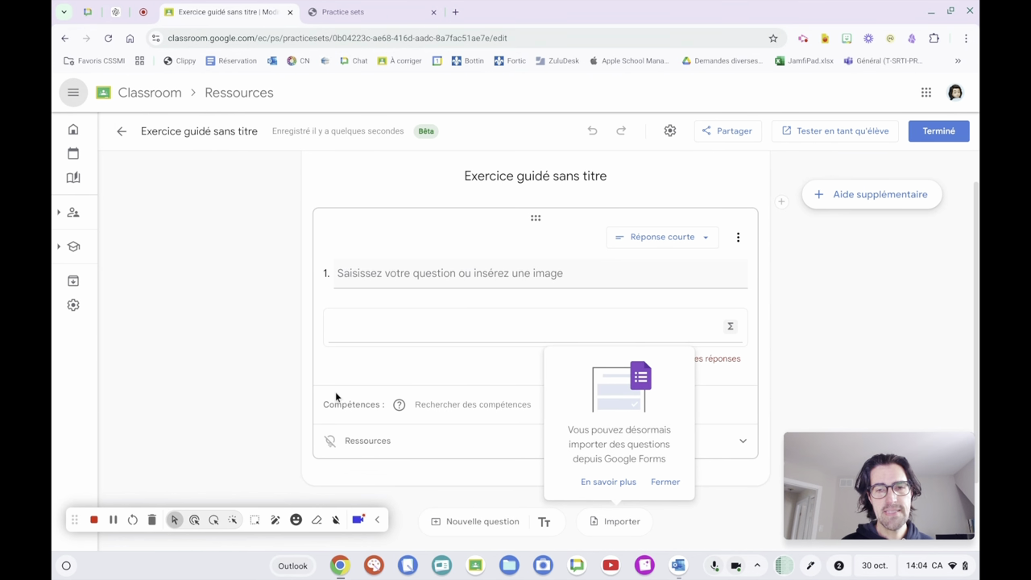
pyautogui.click(537, 176)
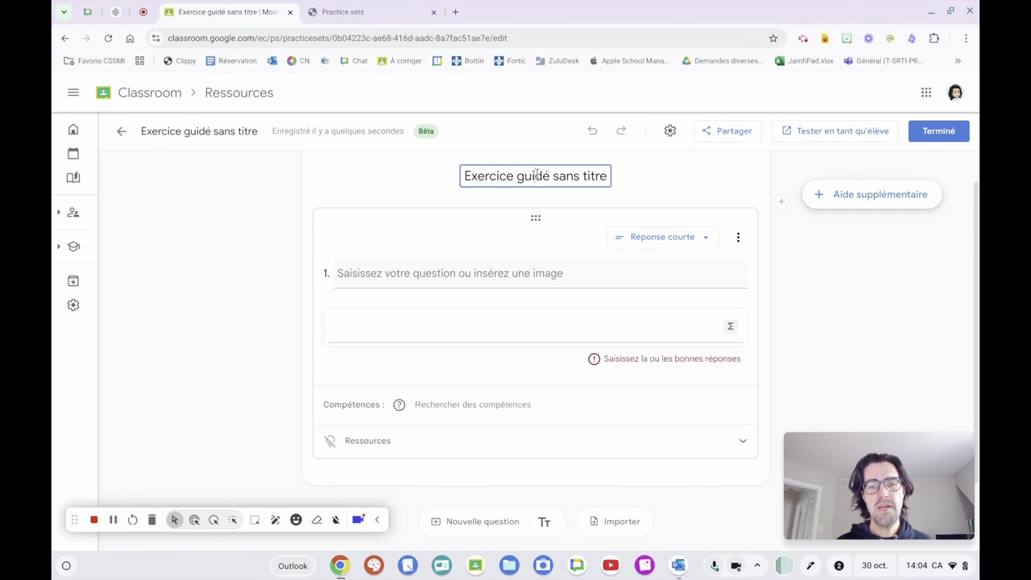
pyautogui.hotkey('ctrl', 'a')
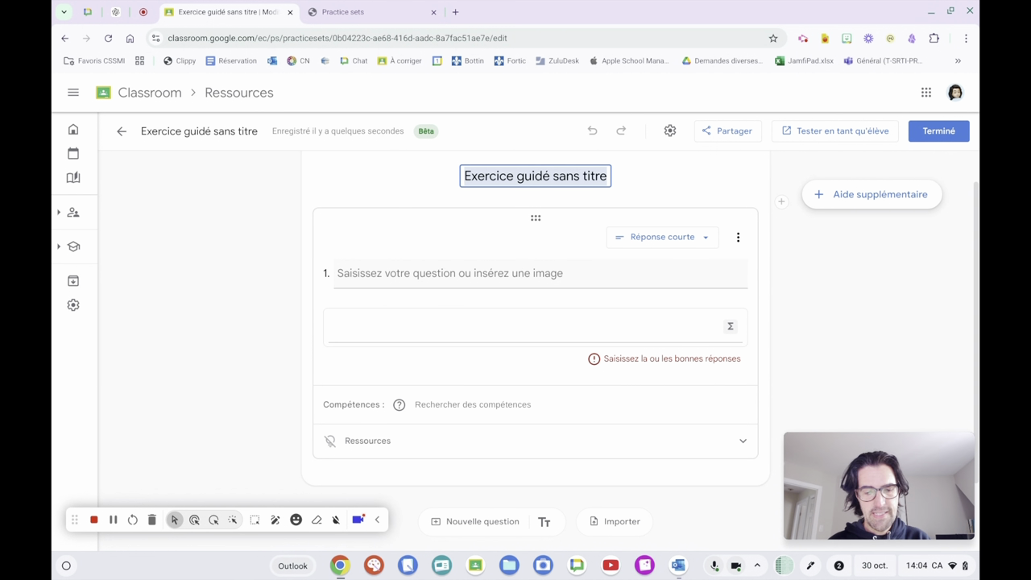
pyautogui.write('Nelson Mand')
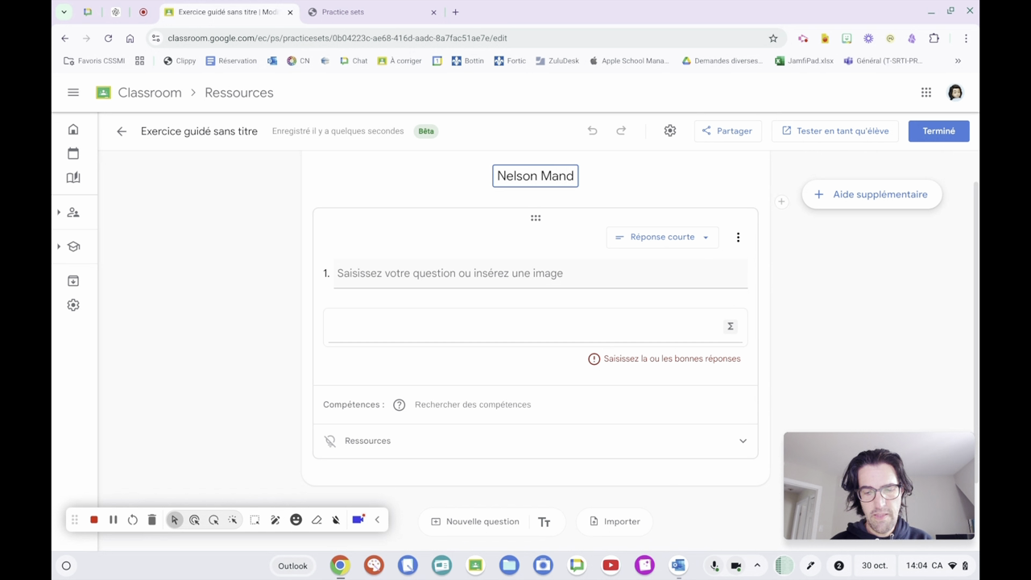
pyautogui.write('ela')
pyautogui.press('Return')
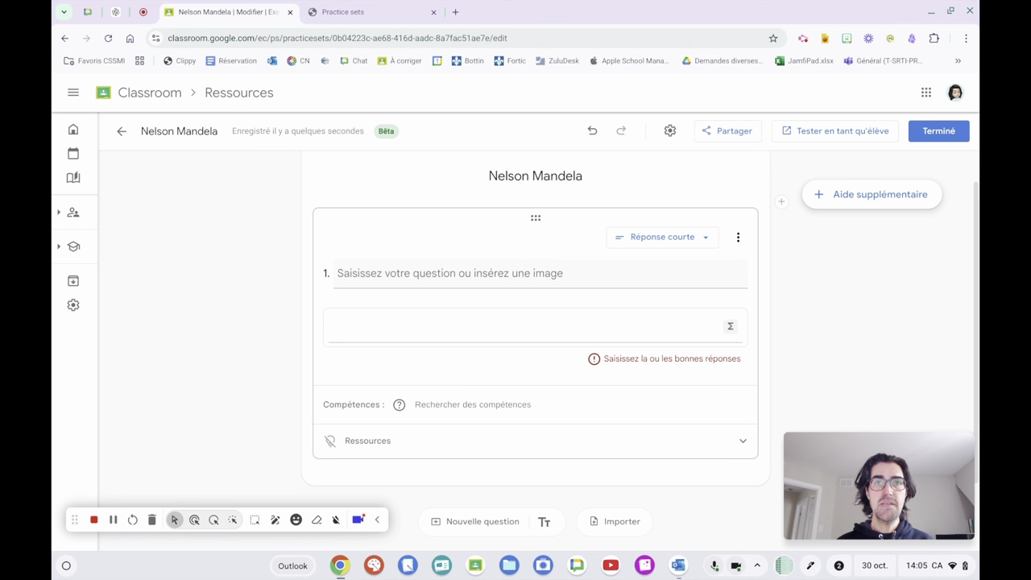
# Make question 1 a Sélection individuelle asking "Quelle était la profession de Nelson Mandela avant de devenir président de l'Afrique du Sud?".
pyautogui.click(684, 239)
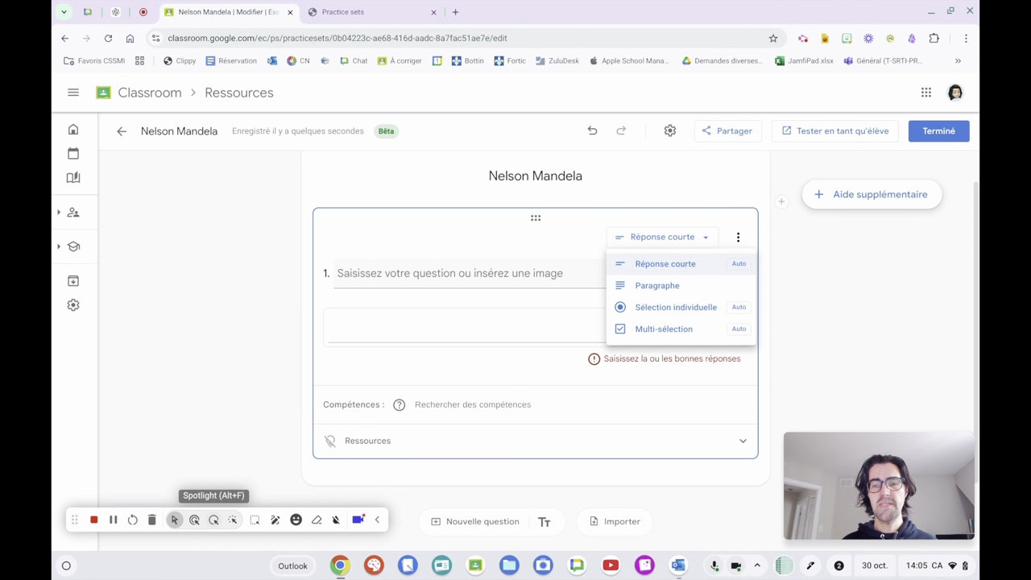
pyautogui.moveTo(742, 275)
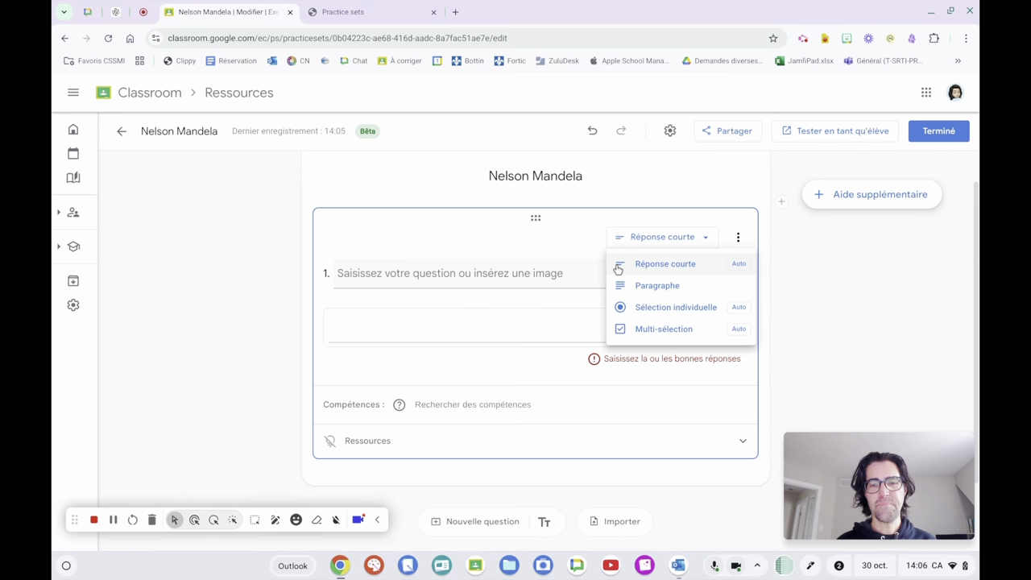
pyautogui.click(675, 311)
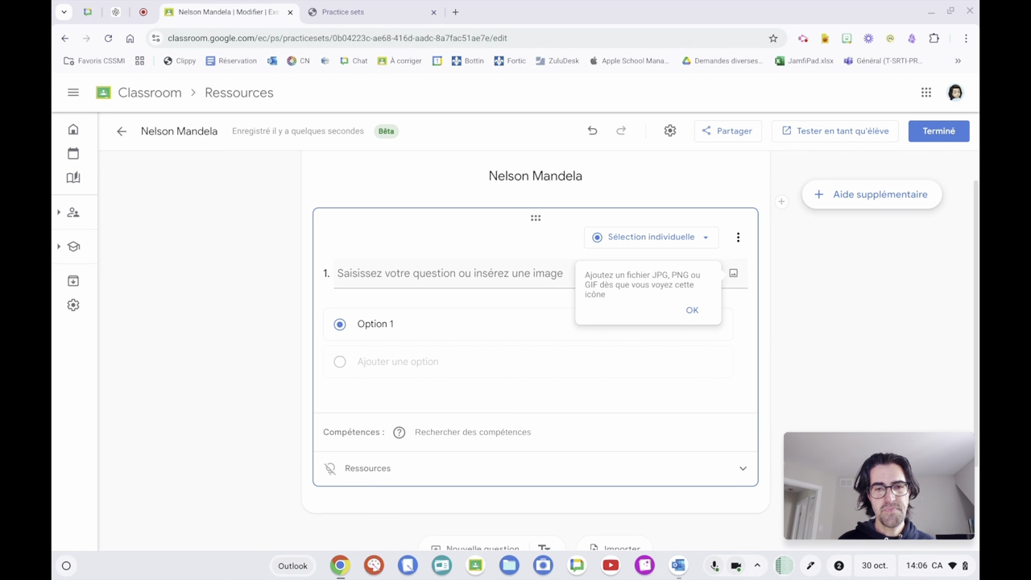
pyautogui.click(401, 273)
pyautogui.write("Quelle était la profession de Nelson Mandela avant de devenir président de l'Afrique du Sud?")
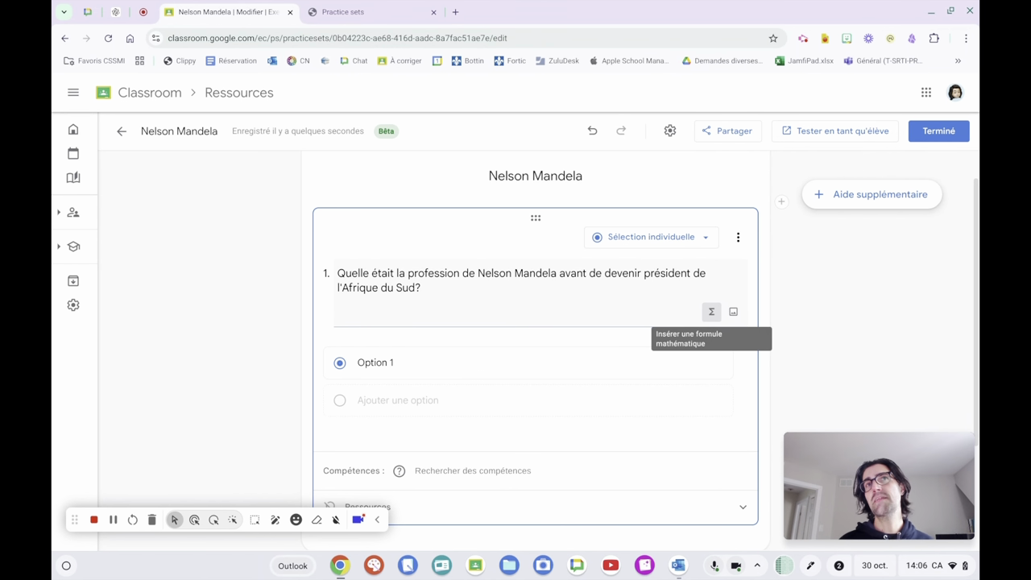
pyautogui.click(711, 312)
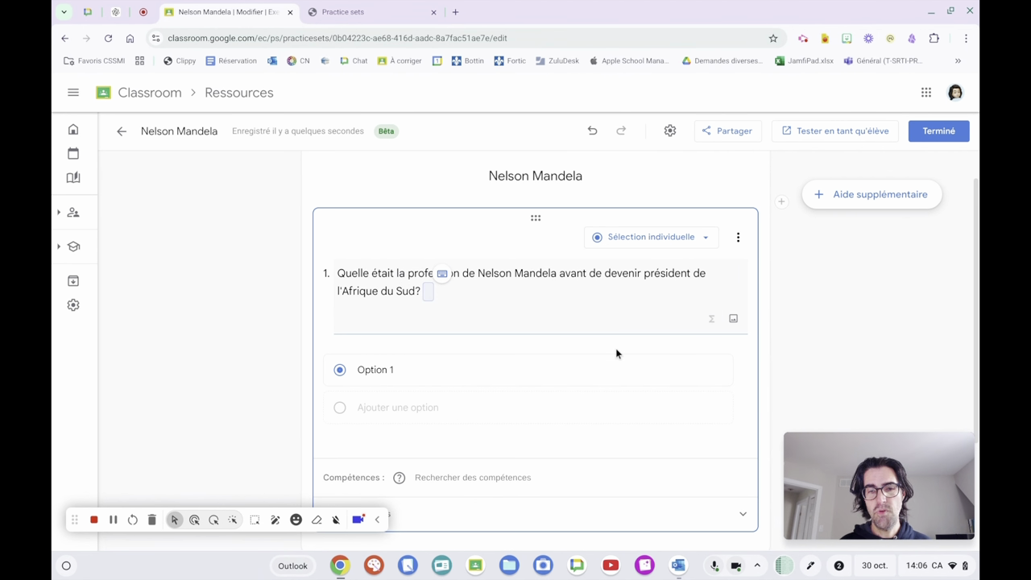
pyautogui.click(442, 273)
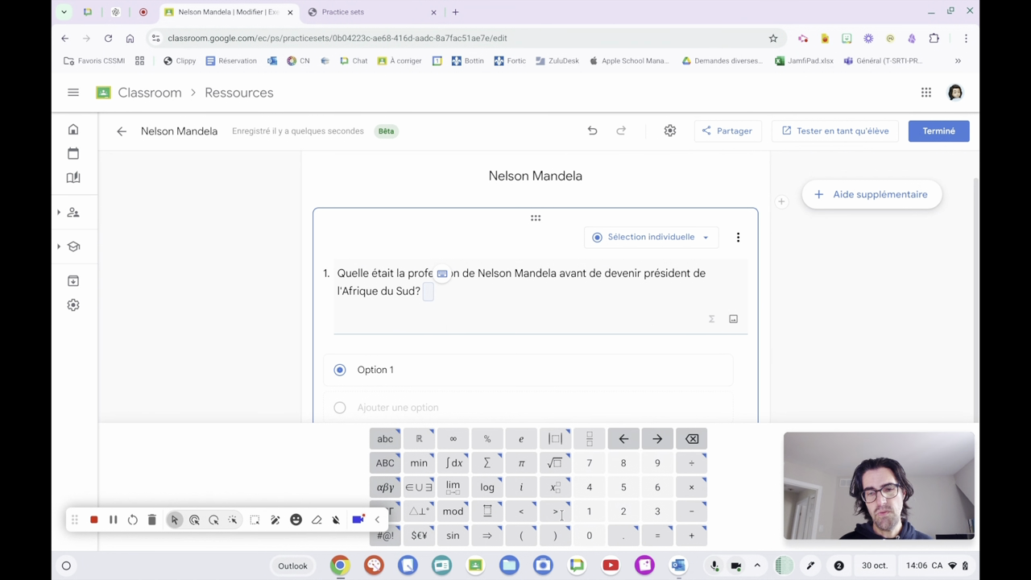
pyautogui.click(733, 319)
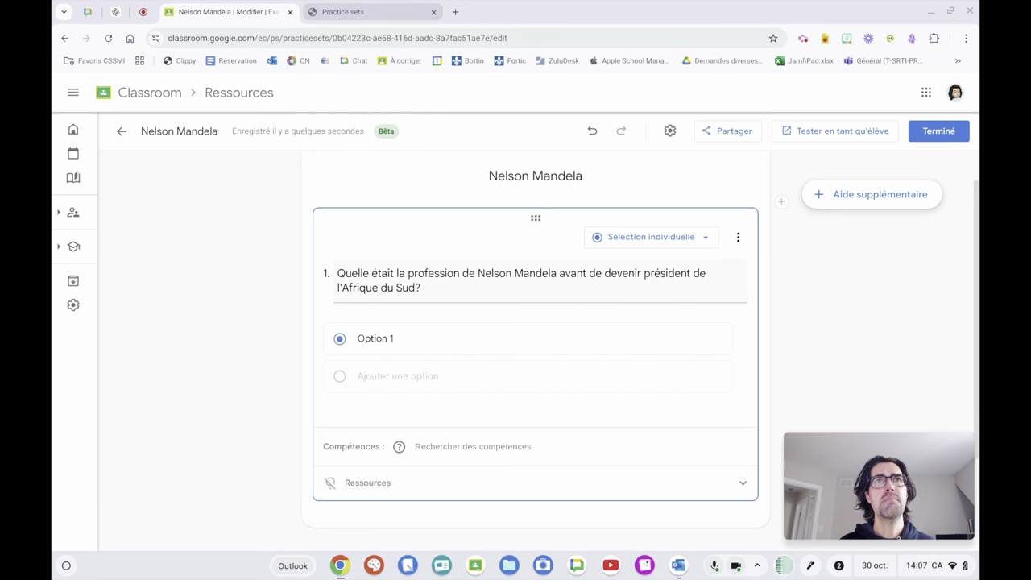
# Enter the answer options Médecin, Professeur, Avocat and Ingénieur for question 1, and move Professeur below Avocat.
pyautogui.click(384, 338)
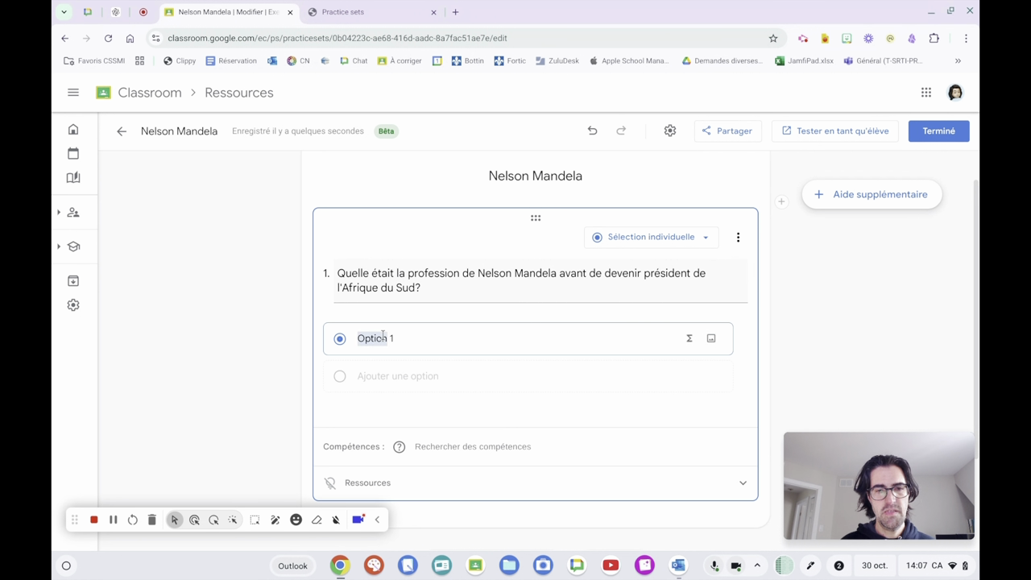
pyautogui.write('Médecin')
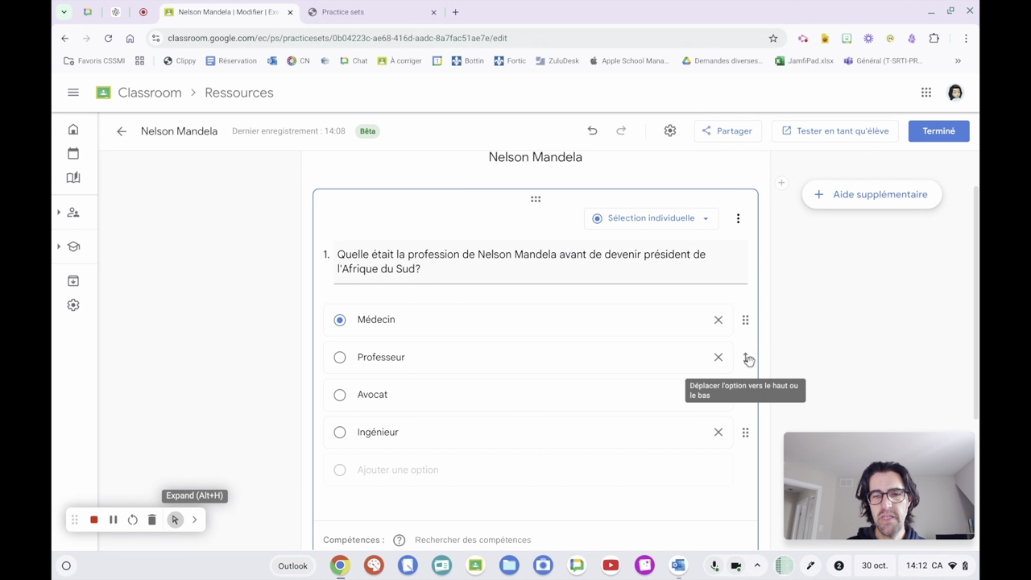
pyautogui.moveTo(746, 359); pyautogui.dragTo(746, 403)
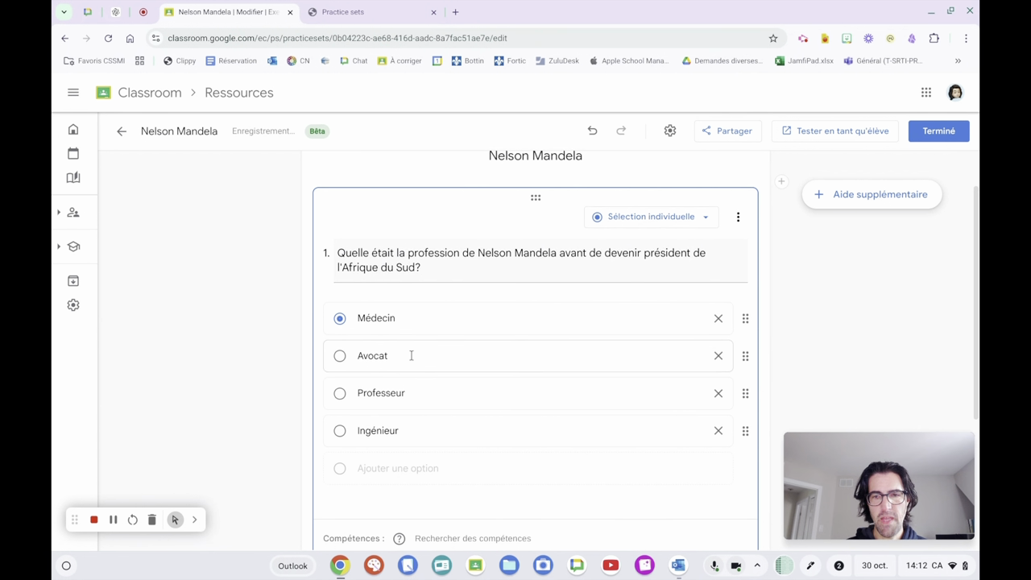
# Expand the Ressources section of question 1 below its answer options and skills.
pyautogui.scroll(1, 411, 355)
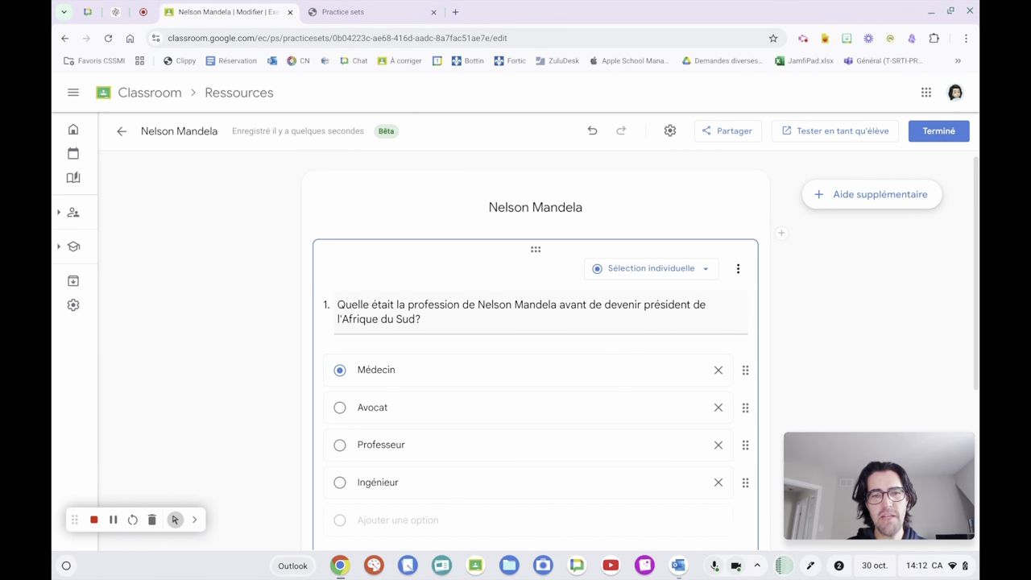
pyautogui.scroll(-3, 522, 475)
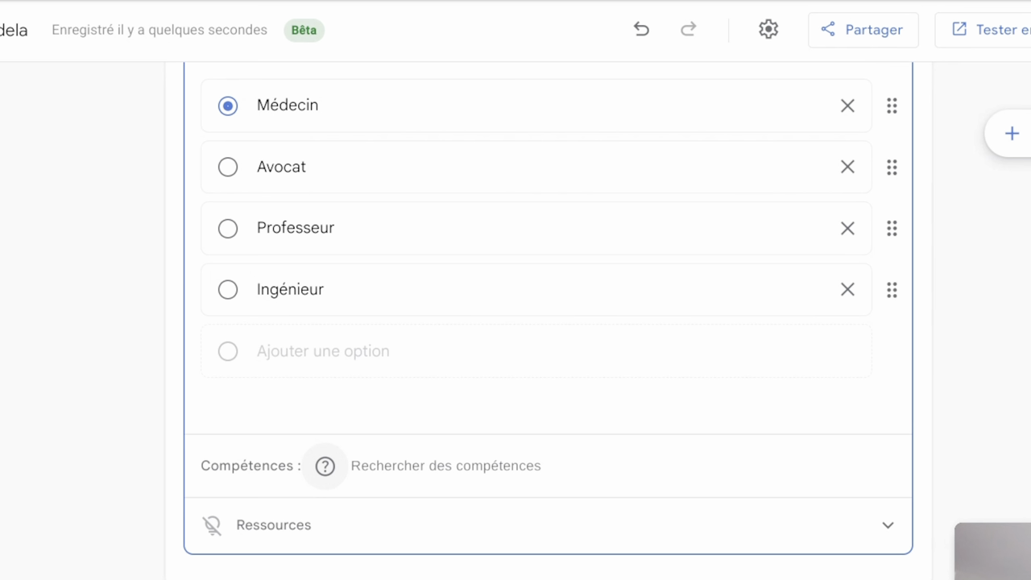
pyautogui.moveTo(325, 465)
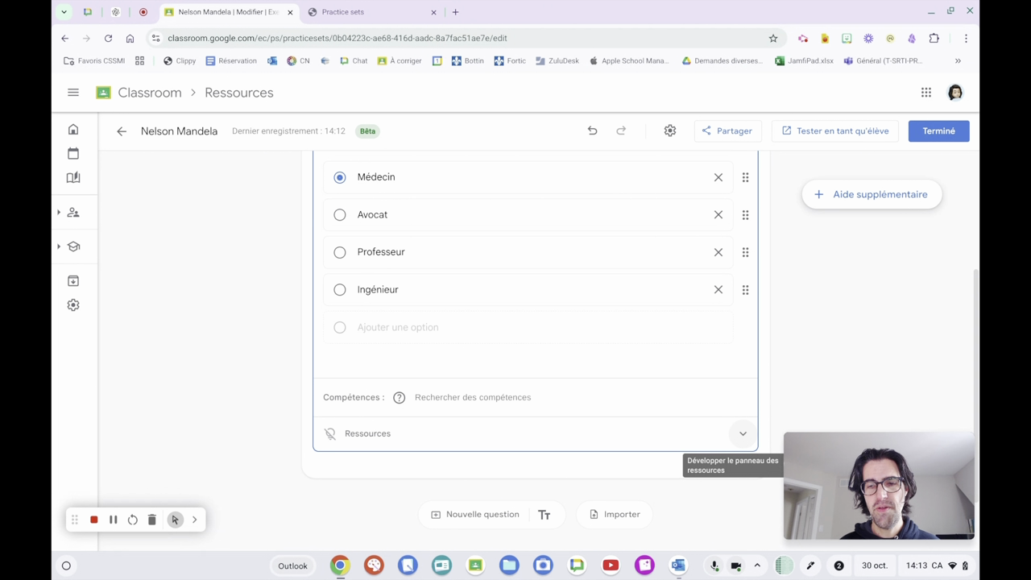
pyautogui.click(742, 433)
pyautogui.scroll(-2, 628, 491)
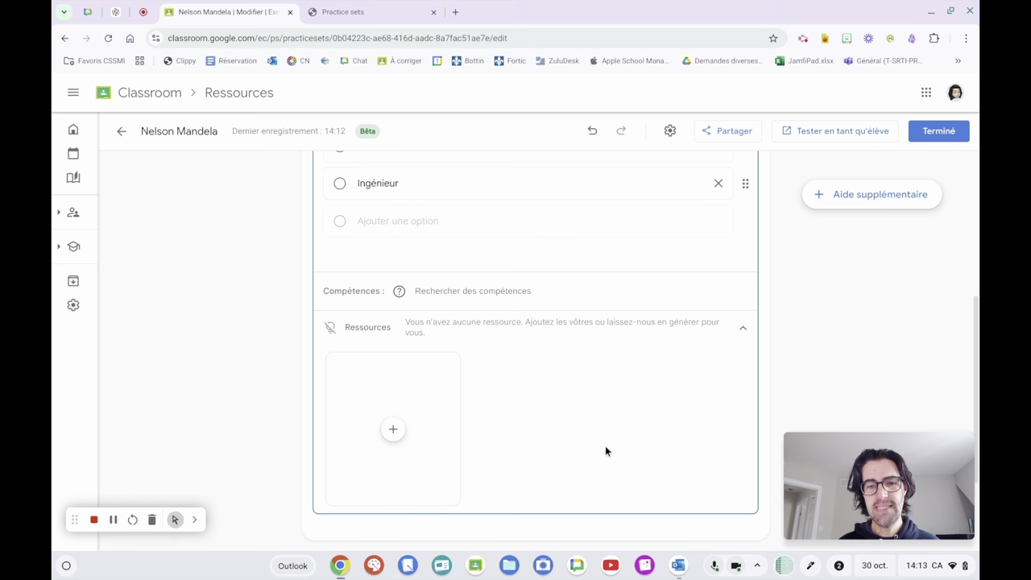
pyautogui.scroll(3, 628, 372)
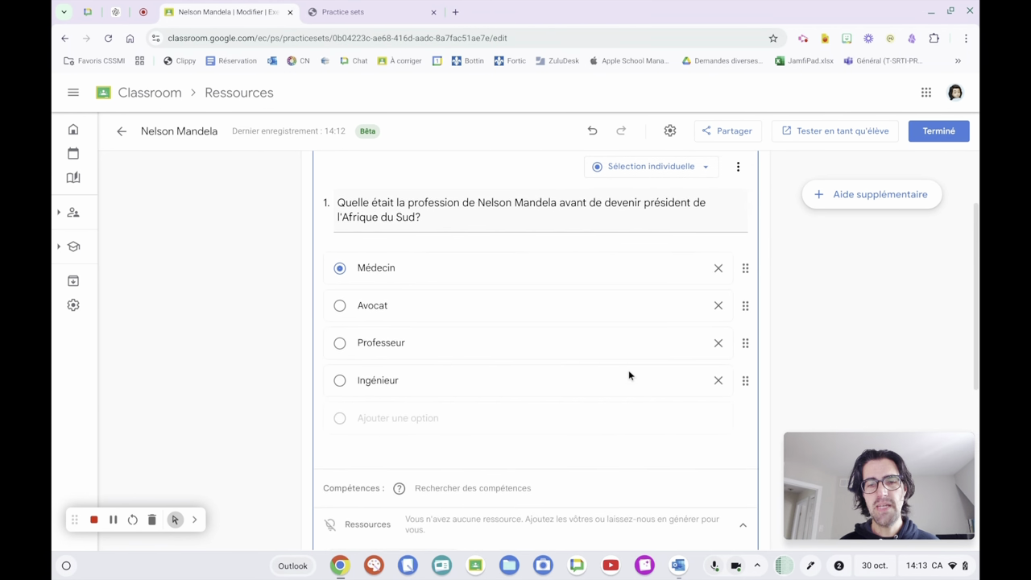
pyautogui.scroll(-3, 629, 375)
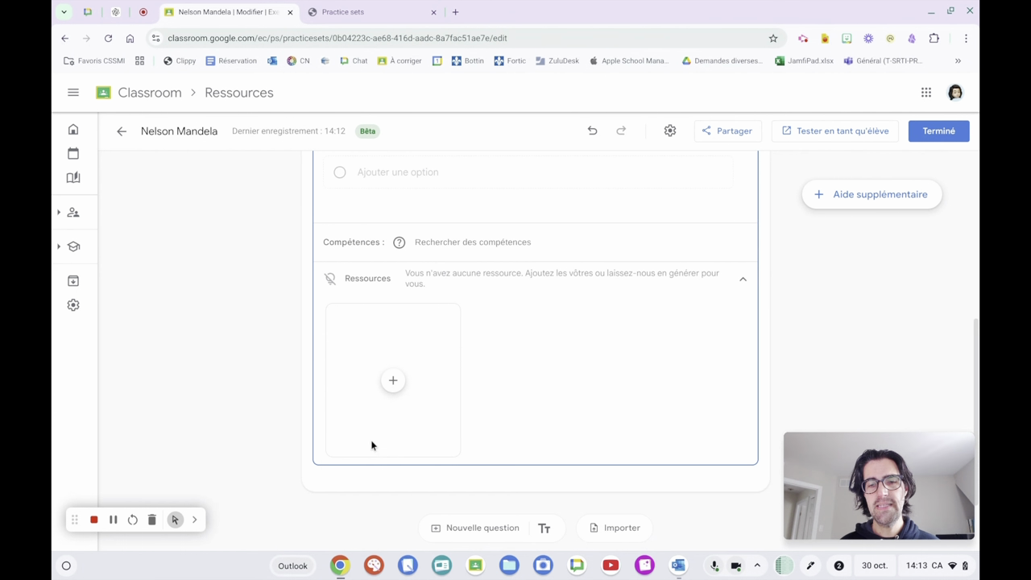
# Add a hint (Indice) resource to question 1 with the text "Indice 1" and save it.
pyautogui.click(387, 390)
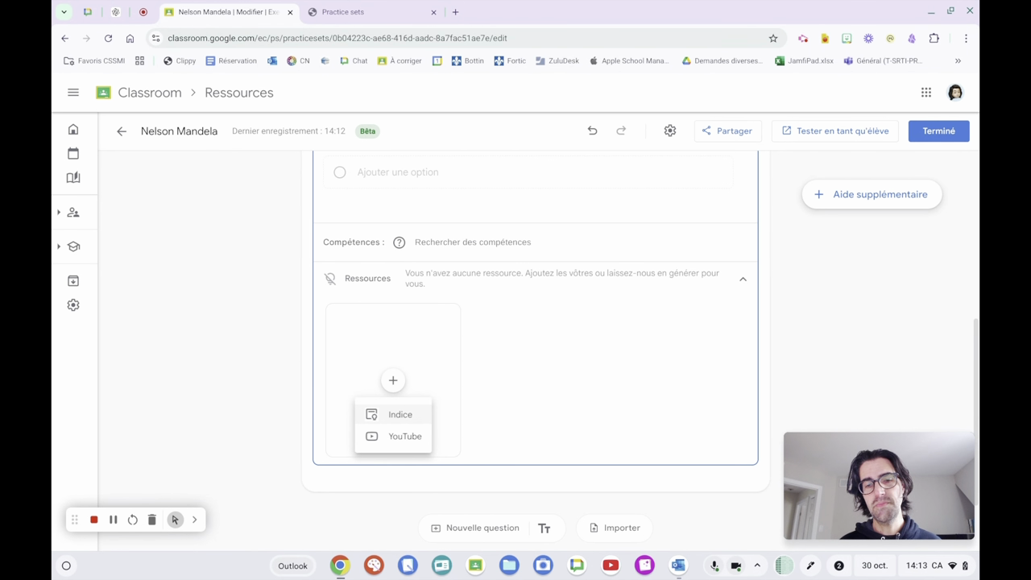
pyautogui.click(398, 420)
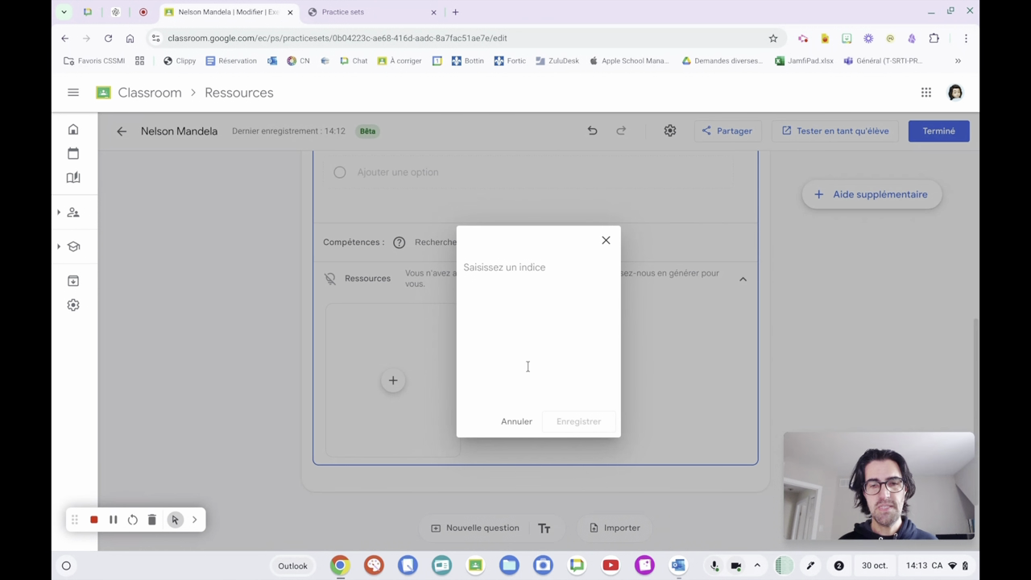
pyautogui.write('In')
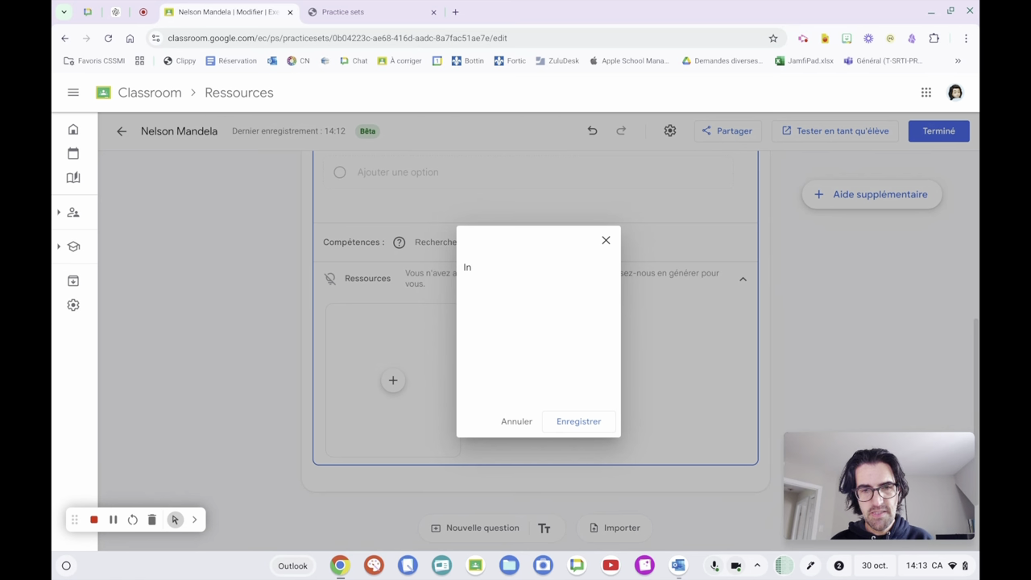
pyautogui.write('dice 1')
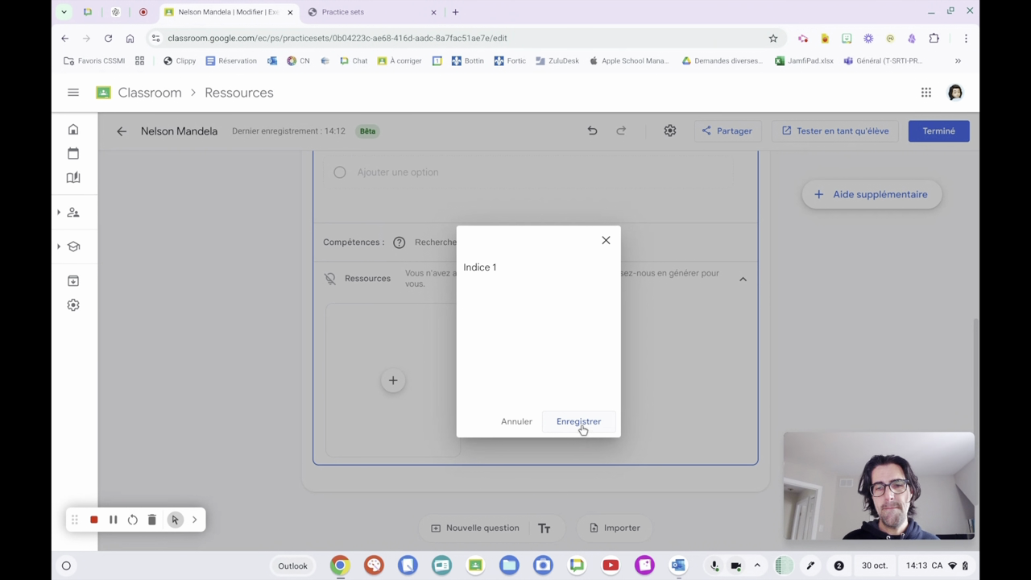
pyautogui.click(580, 421)
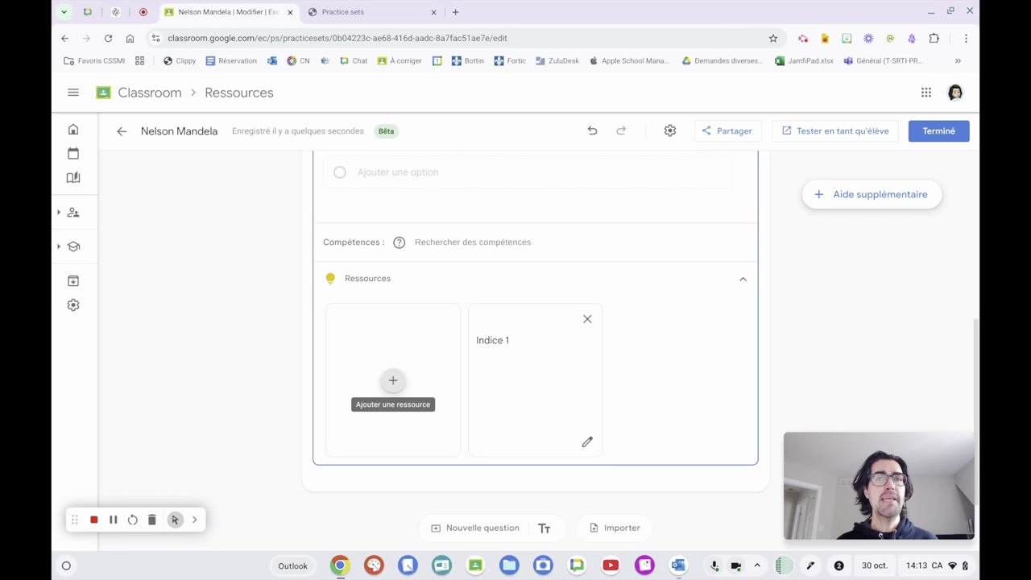
pyautogui.click(394, 381)
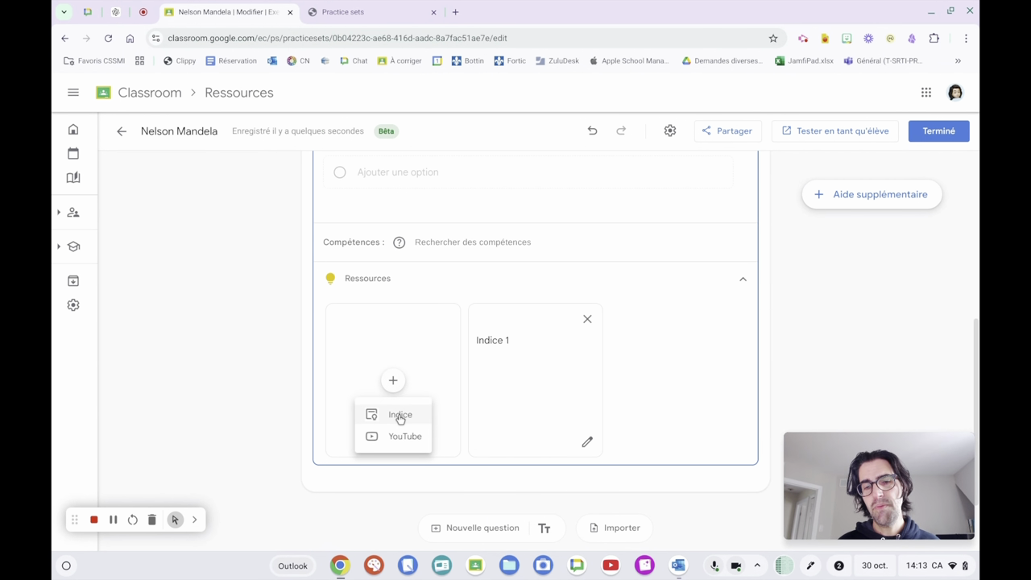
pyautogui.click(400, 416)
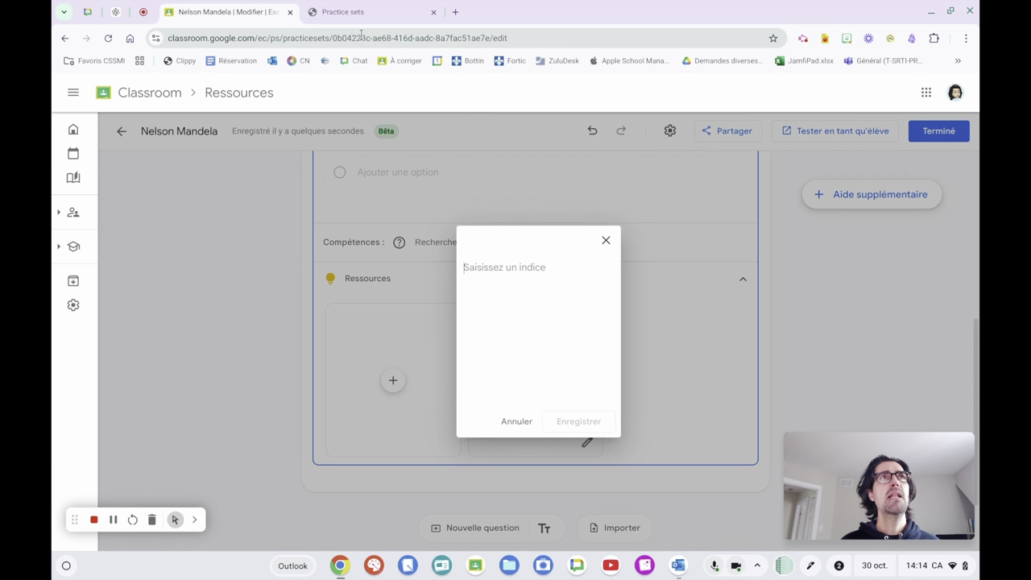
pyautogui.click(456, 12)
pyautogui.click(340, 38)
pyautogui.hotkey('ctrl', 'c')
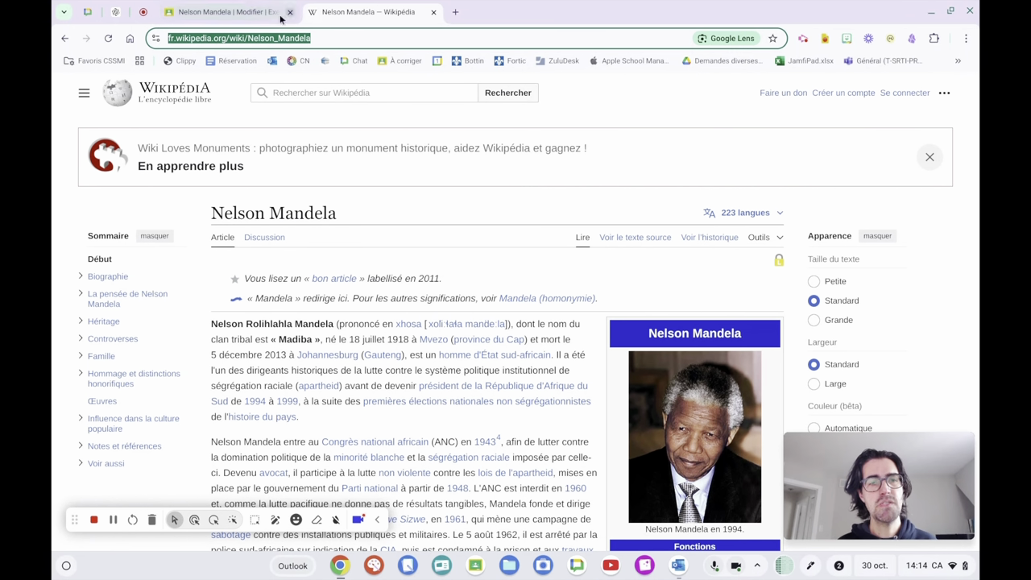
pyautogui.click(245, 12)
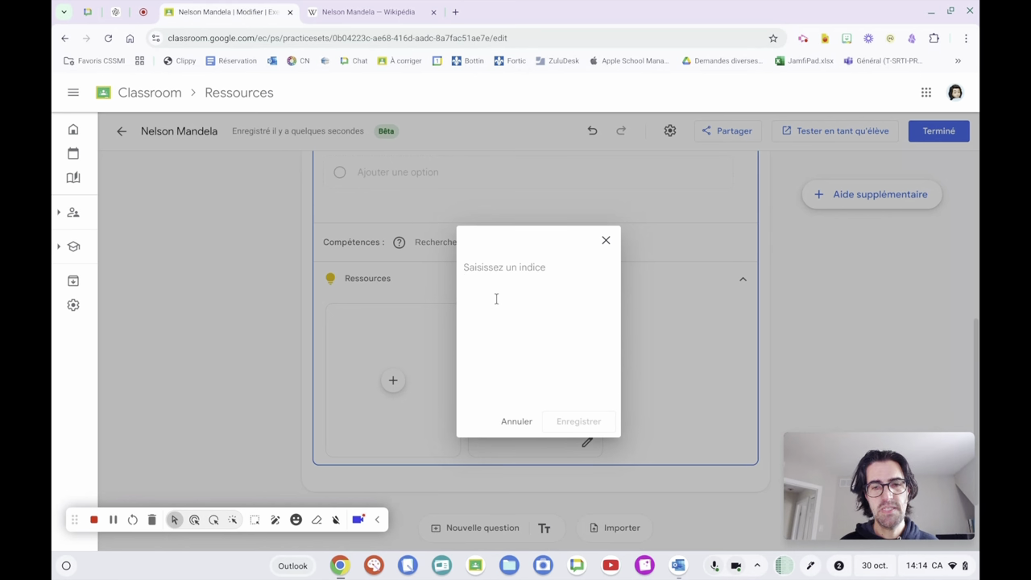
pyautogui.hotkey('ctrl', 'v')
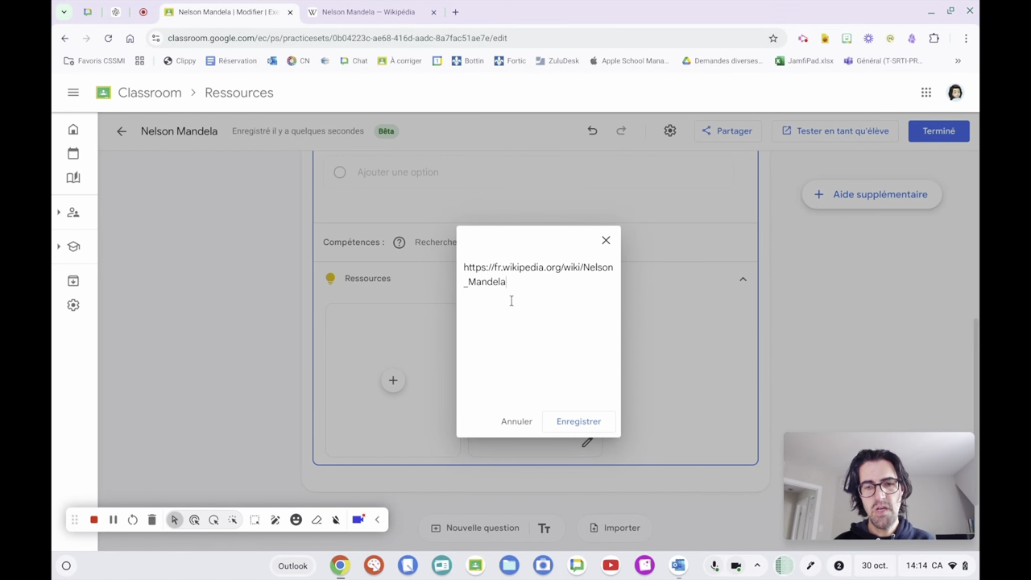
pyautogui.click(566, 420)
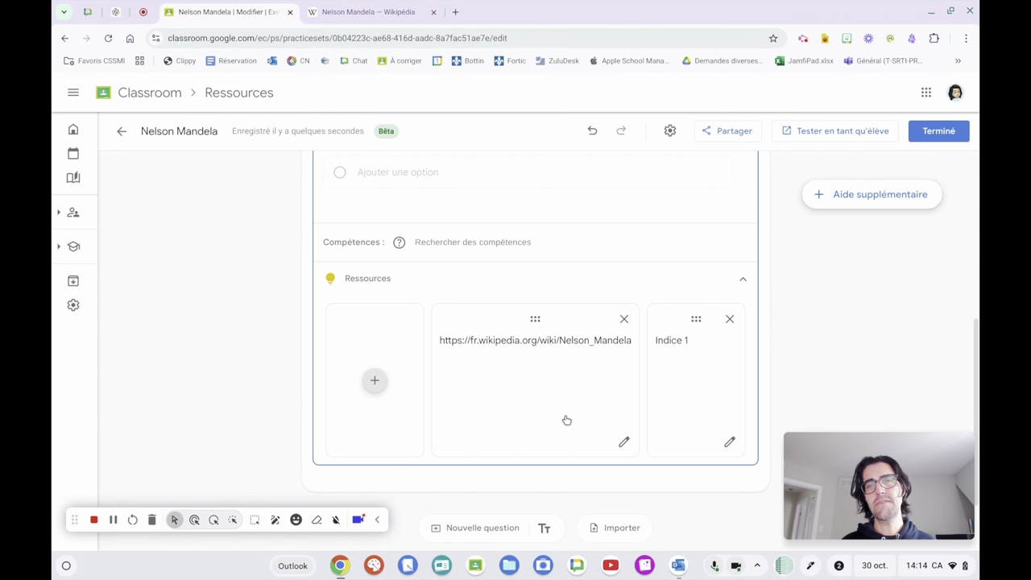
# Start adding a YouTube resource to question 1 and search for "Nelson Mandela".
pyautogui.click(376, 381)
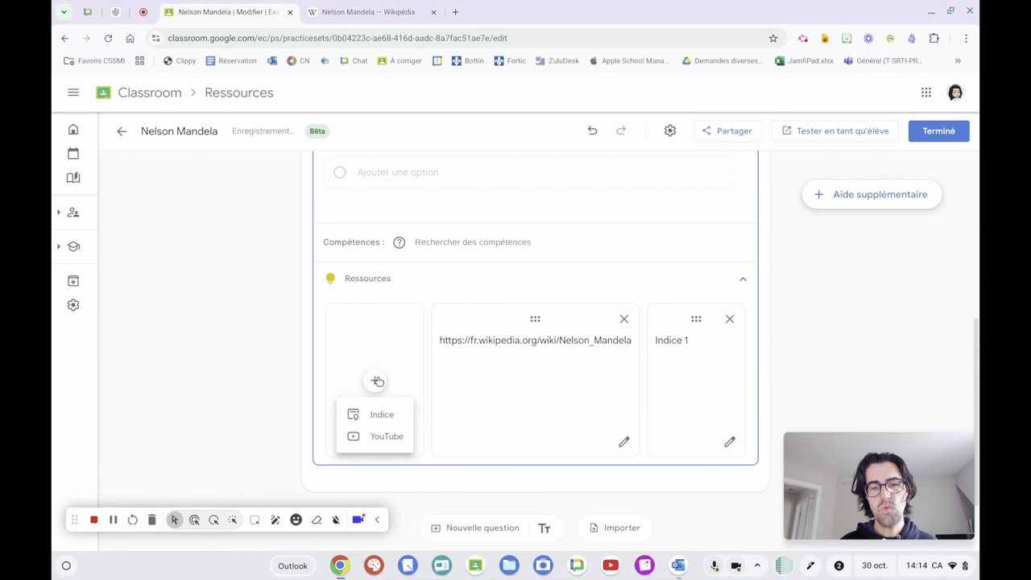
pyautogui.click(387, 439)
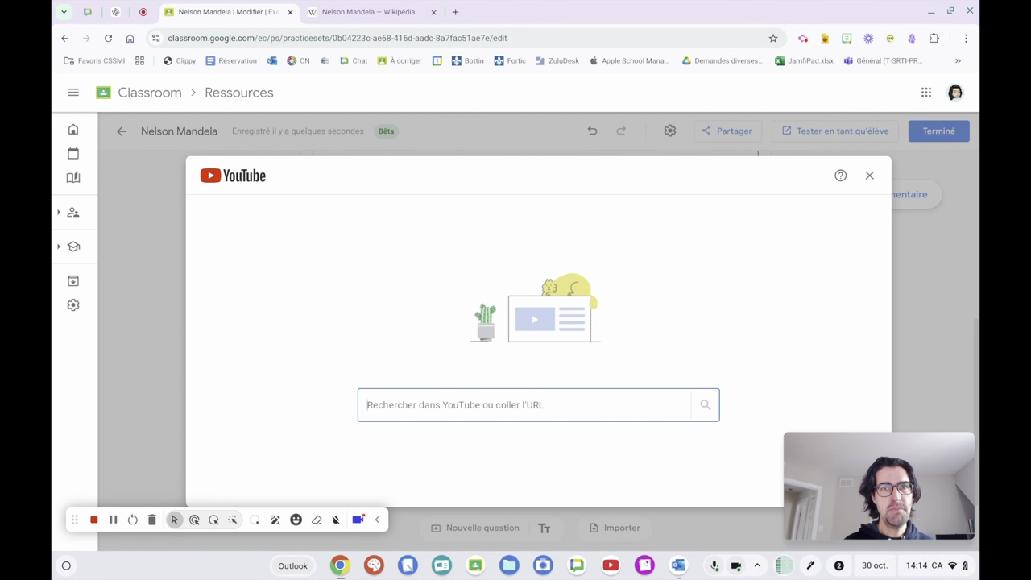
pyautogui.write('Nelson ')
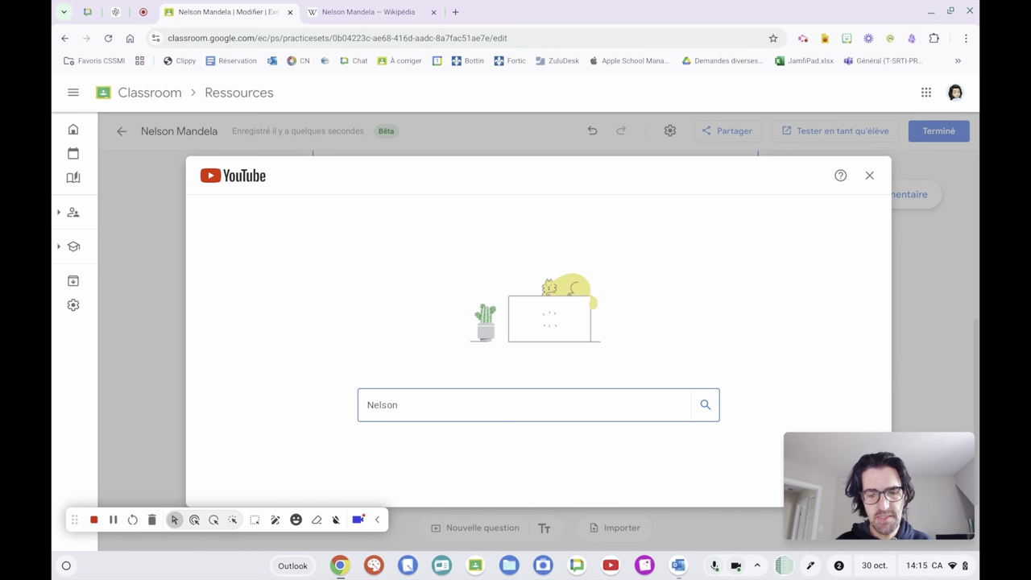
pyautogui.write('Mandela')
pyautogui.press('Return')
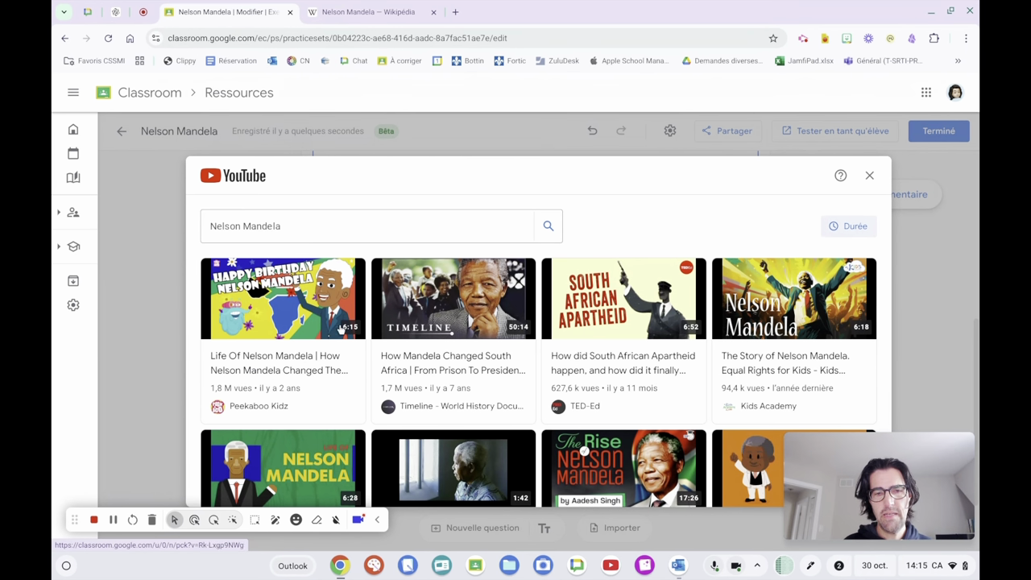
# Add the video "Nelson Mandela I Quelle Histoire - TV5 Monde" to question 1 and move the hint "Indice 1" to first place among the resources.
pyautogui.scroll(-3, 314, 389)
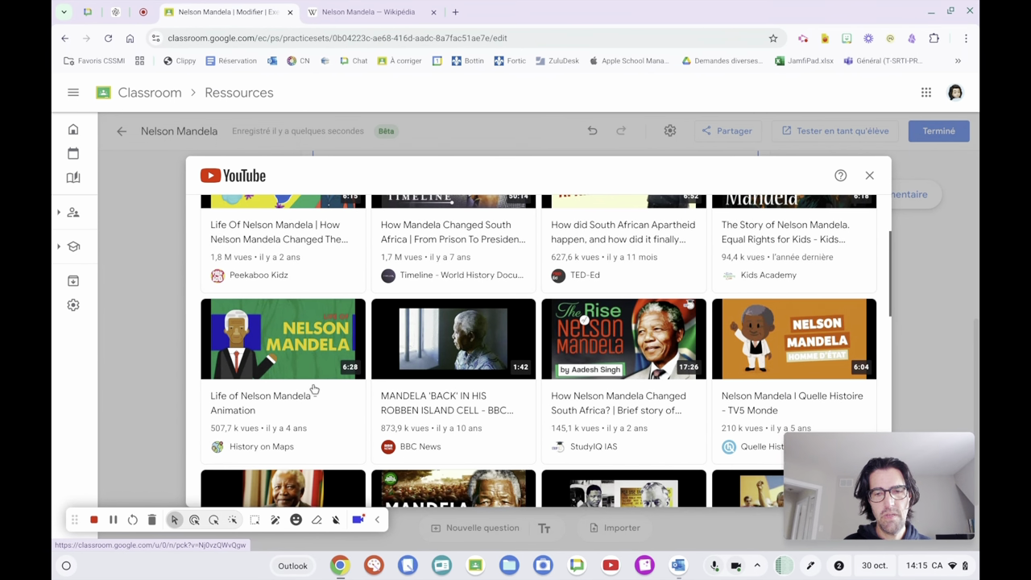
pyautogui.scroll(1, 403, 339)
pyautogui.scroll(-4, 631, 256)
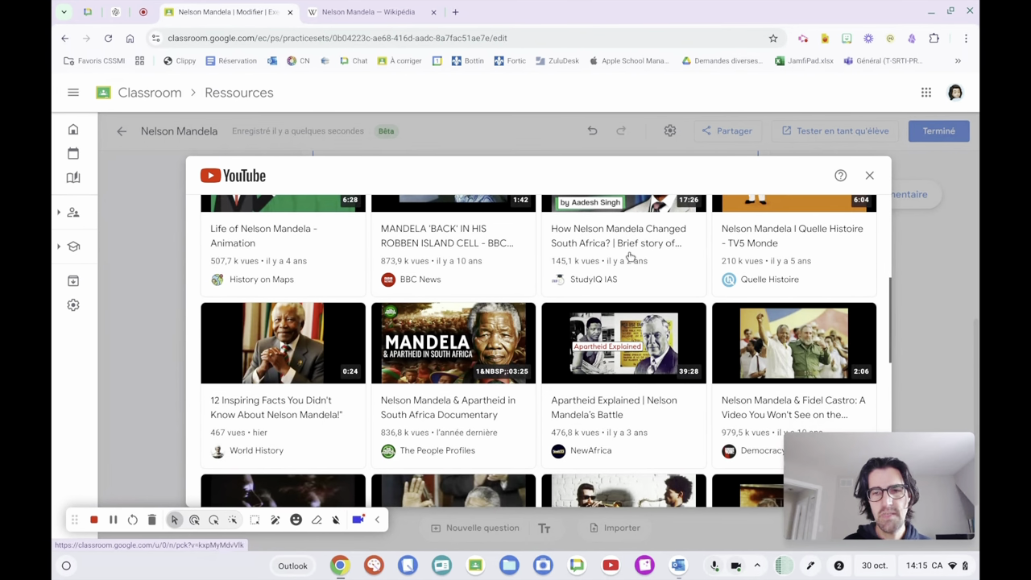
pyautogui.click(799, 235)
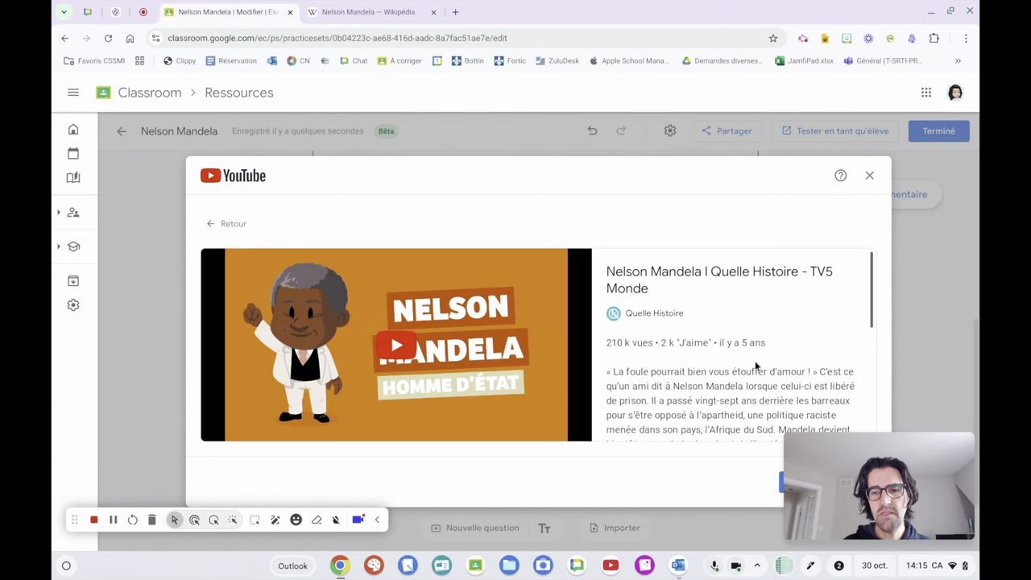
pyautogui.moveTo(832, 477)
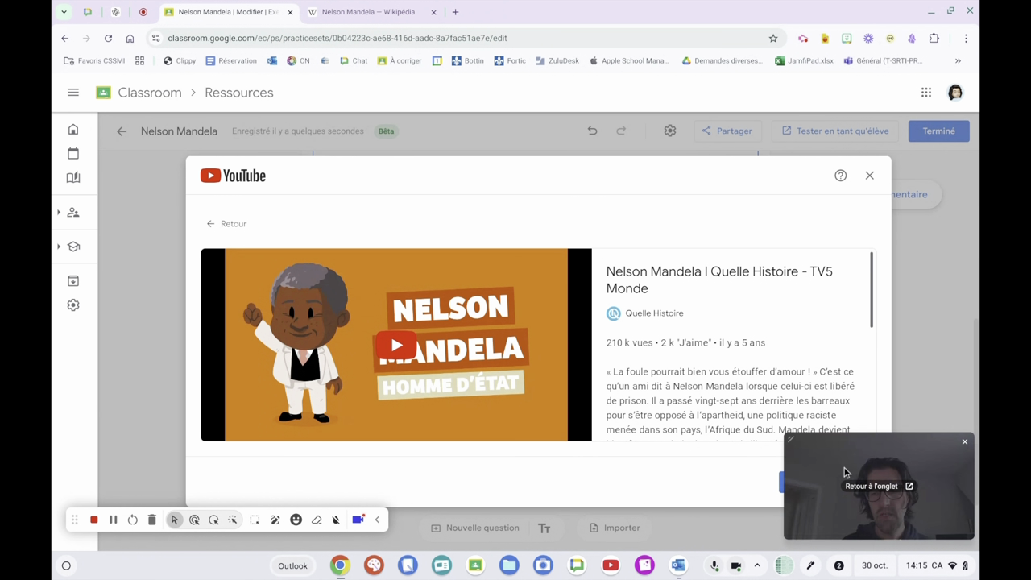
pyautogui.moveTo(844, 468); pyautogui.dragTo(131, 474)
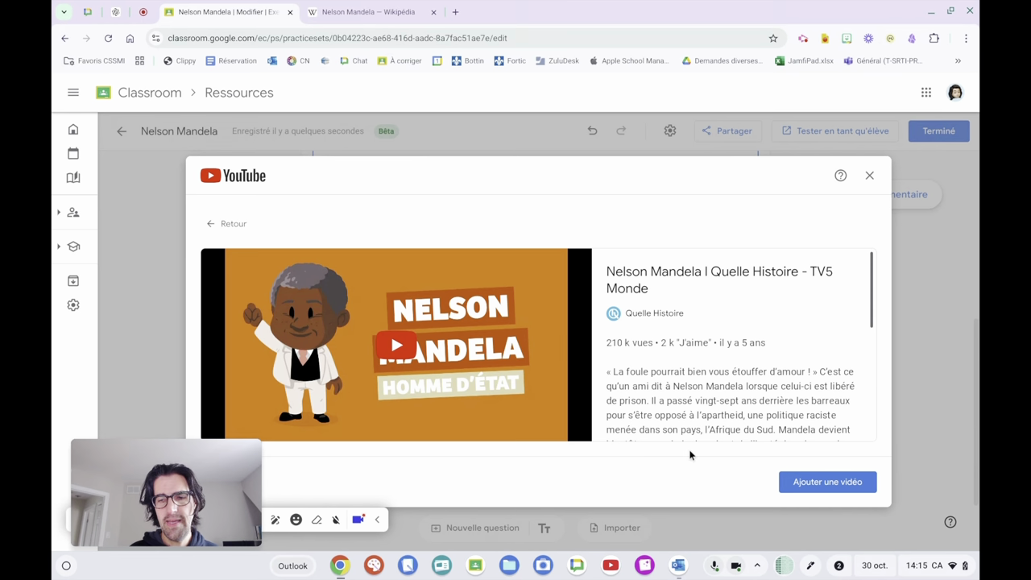
pyautogui.click(827, 482)
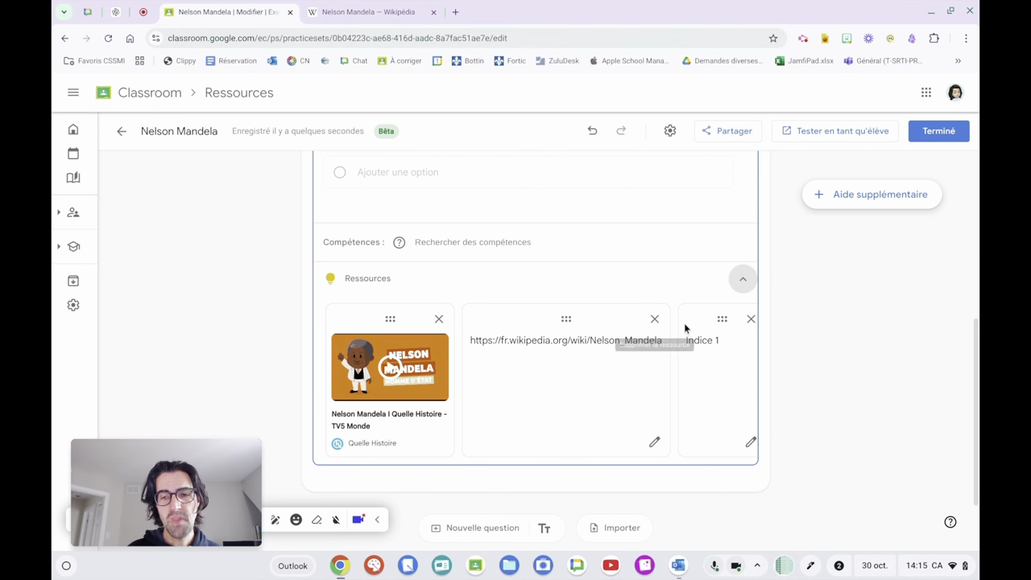
pyautogui.moveTo(722, 322); pyautogui.dragTo(373, 320)
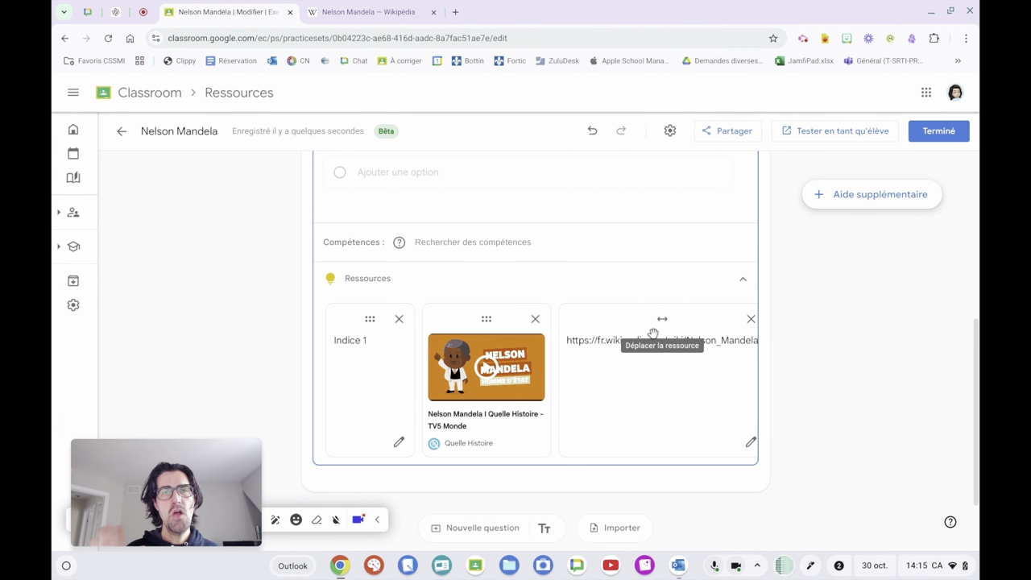
# Mark Avocat as the correct answer to question 1 instead of Médecin.
pyautogui.scroll(1, 652, 333)
pyautogui.scroll(4, 653, 333)
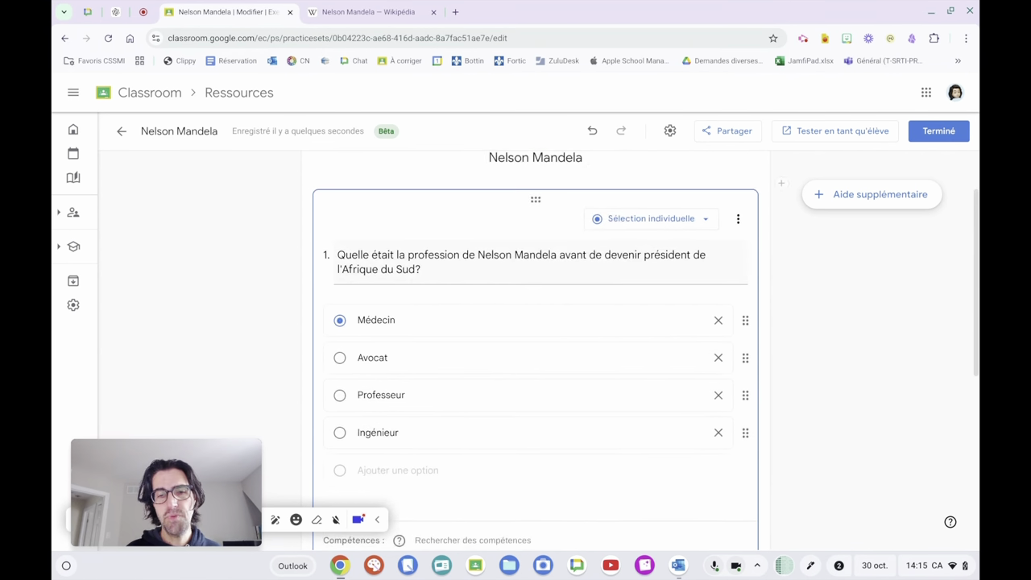
pyautogui.scroll(-1, 585, 410)
pyautogui.scroll(-1, 585, 410)
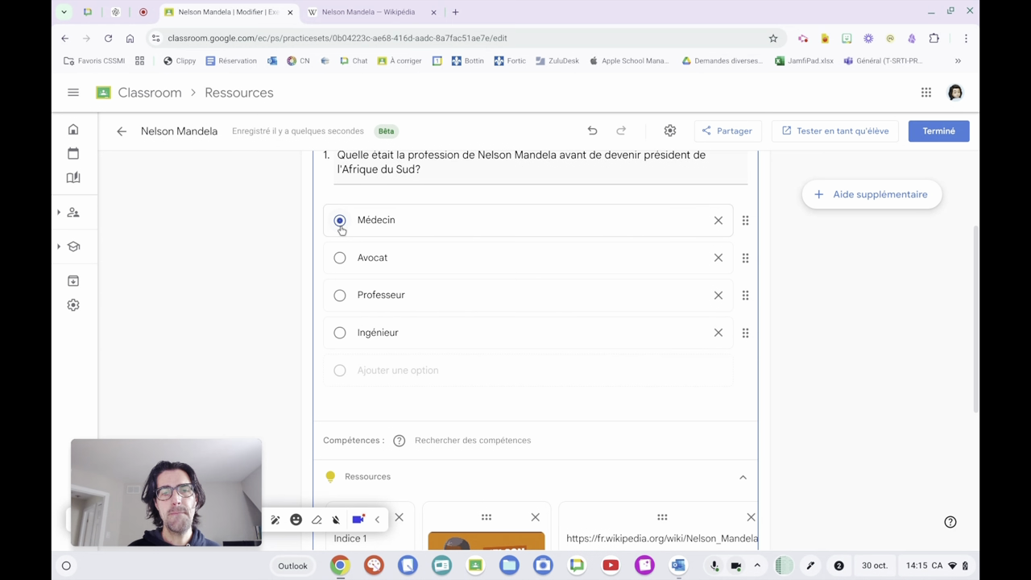
pyautogui.click(340, 259)
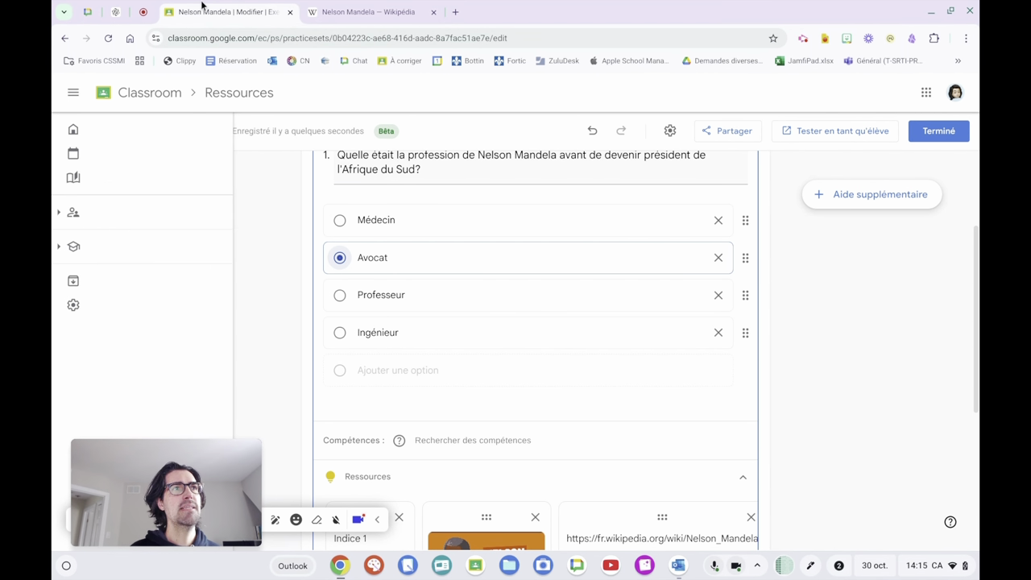
# Collapse the Ressources section of question 1.
pyautogui.scroll(1, 339, 298)
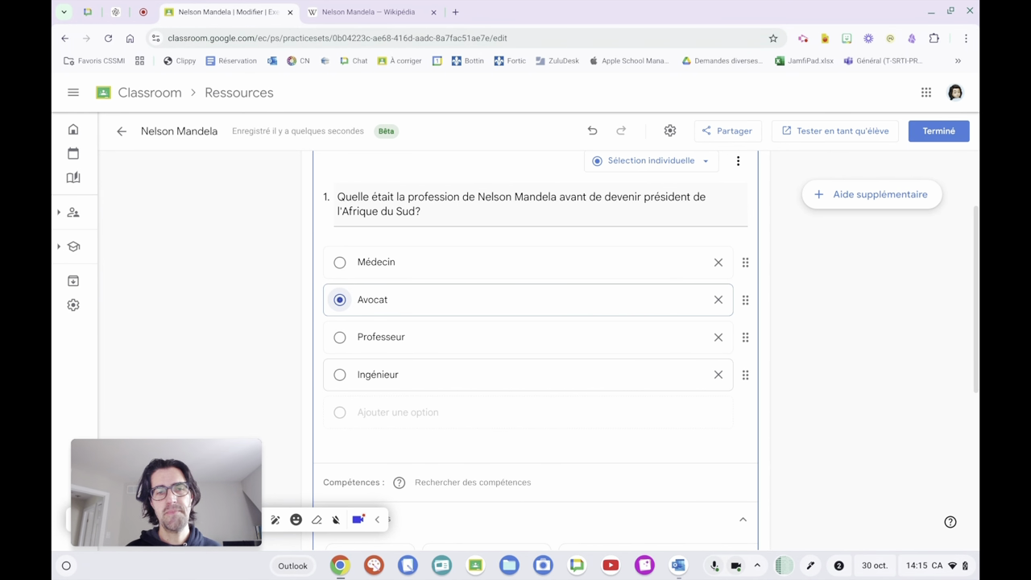
pyautogui.scroll(-3, 245, 386)
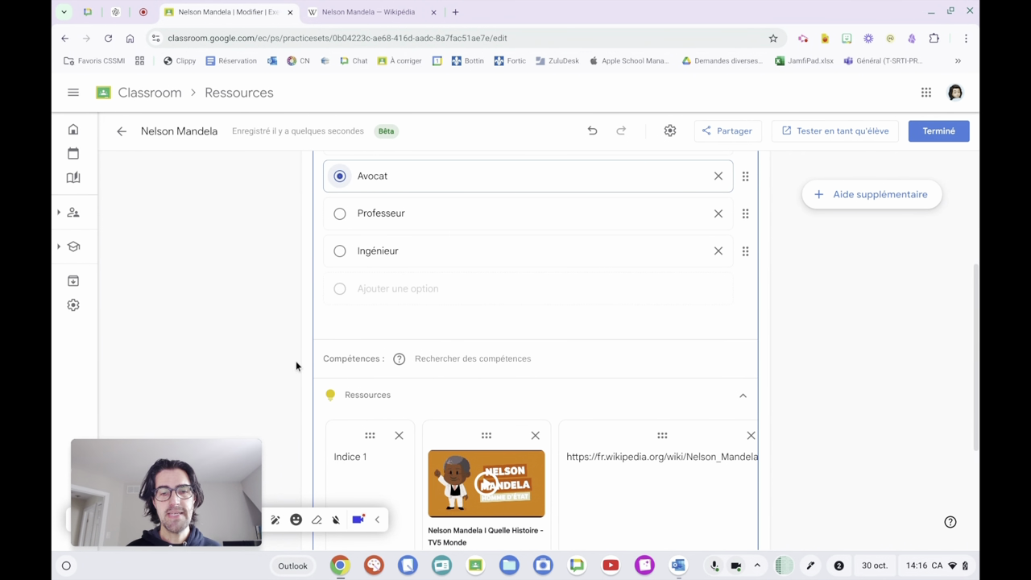
pyautogui.click(742, 398)
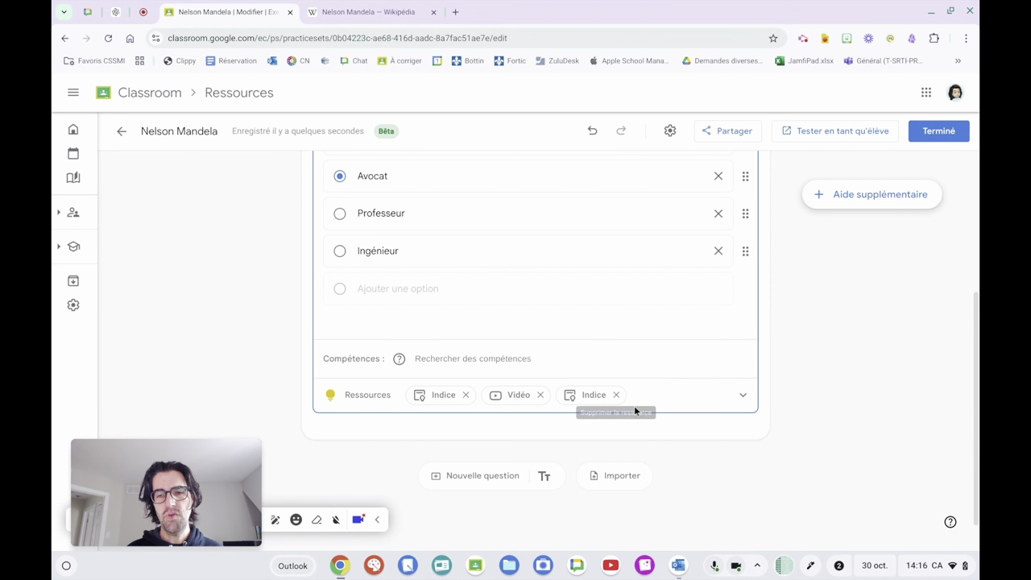
# Search YouTube for "nelson mandela" and add Peekaboo Kidz's "Life Of Nelson Mandela" video to the exercise's Aide supplémentaire.
pyautogui.click(868, 206)
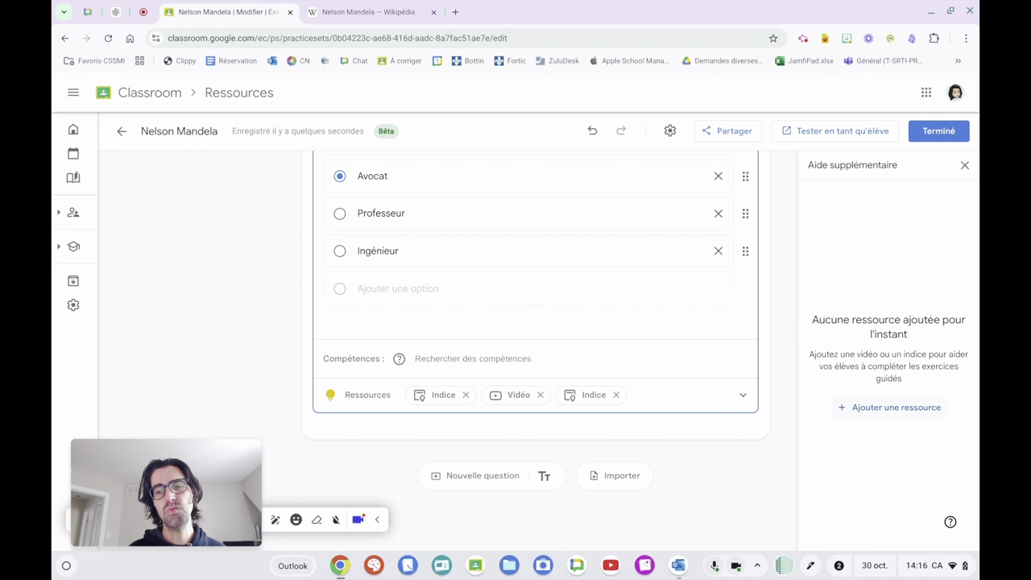
pyautogui.click(891, 409)
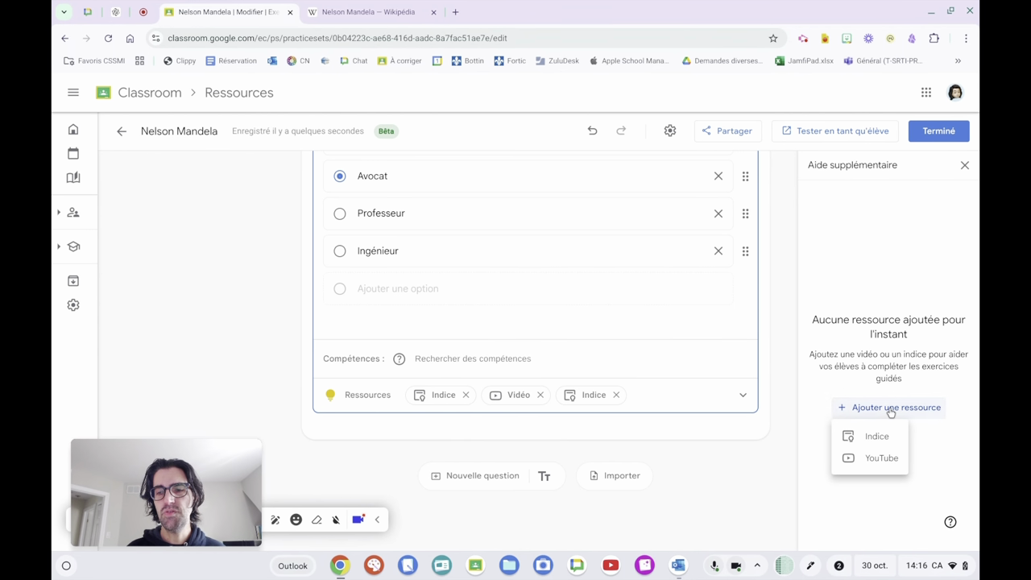
pyautogui.click(882, 459)
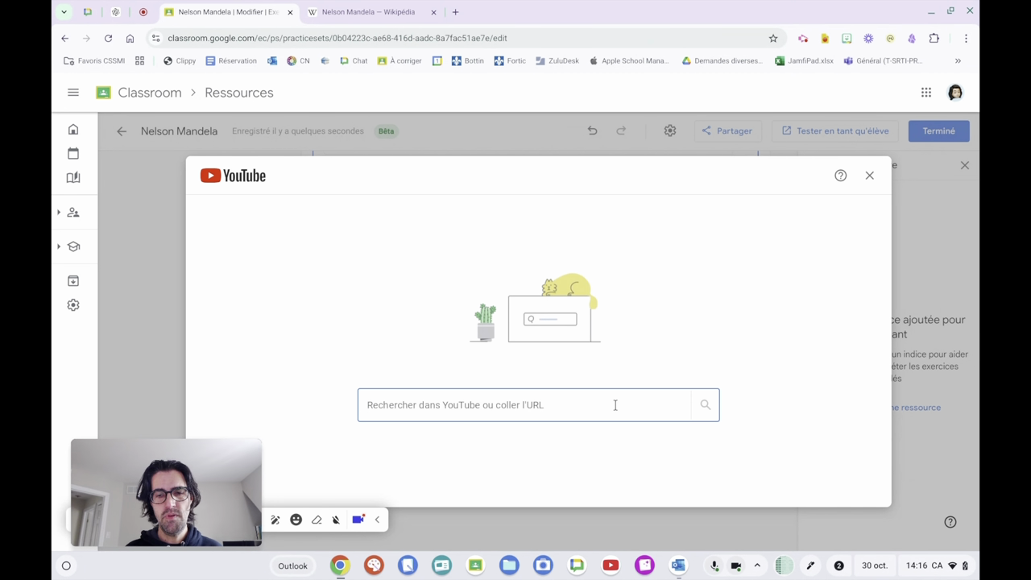
pyautogui.write('nelson ')
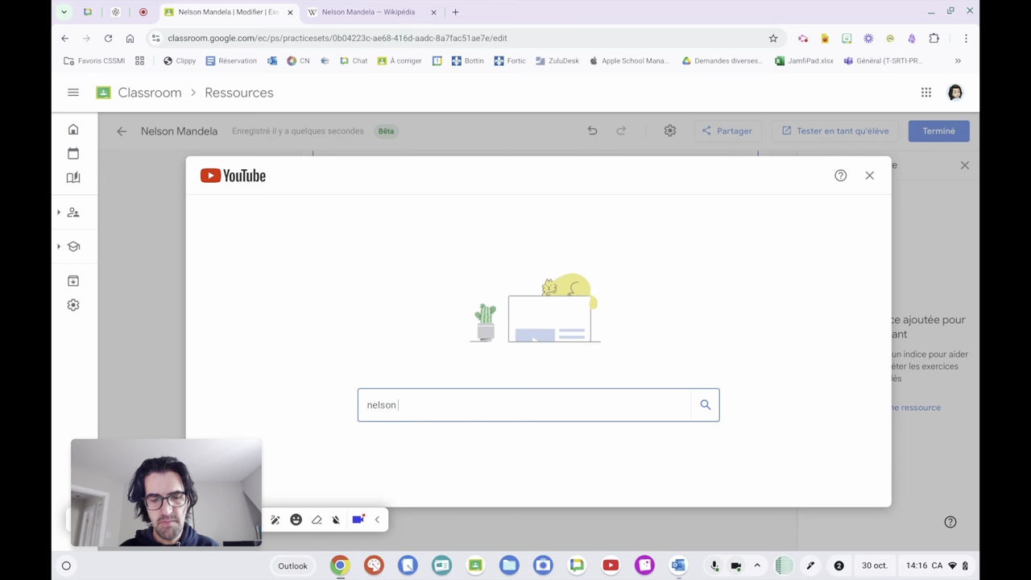
pyautogui.write('mandela')
pyautogui.press('Return')
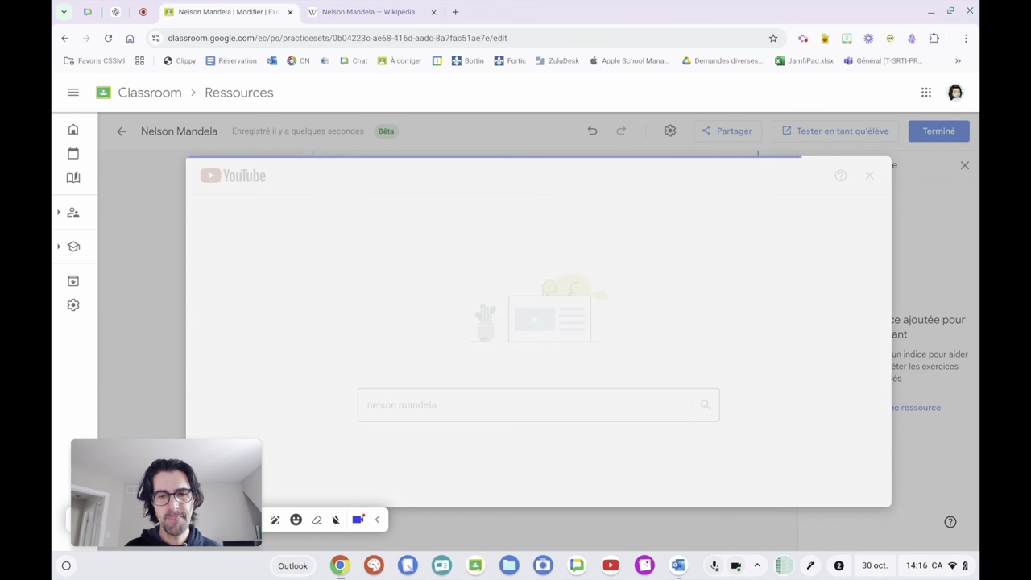
pyautogui.click(302, 370)
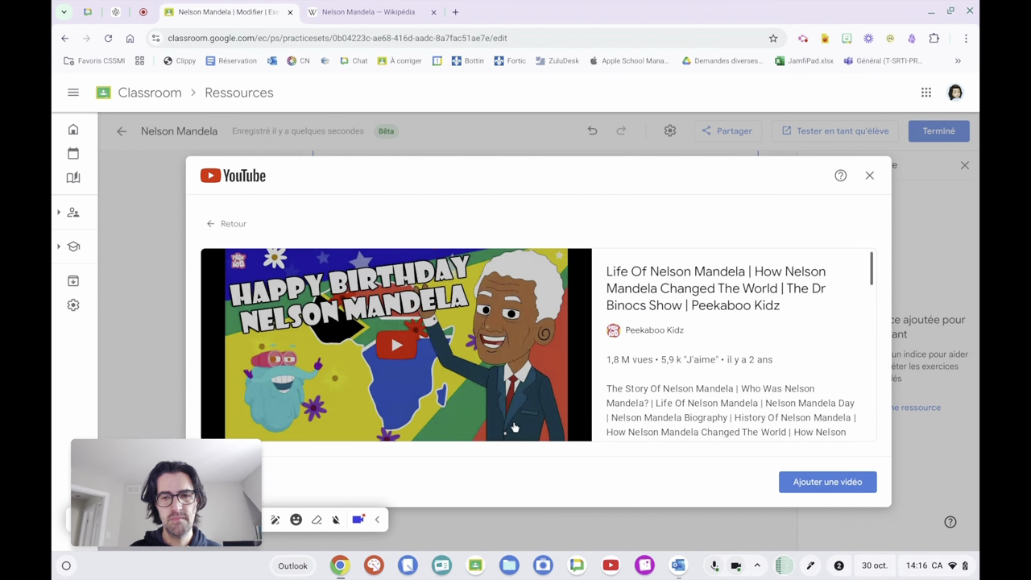
pyautogui.click(817, 482)
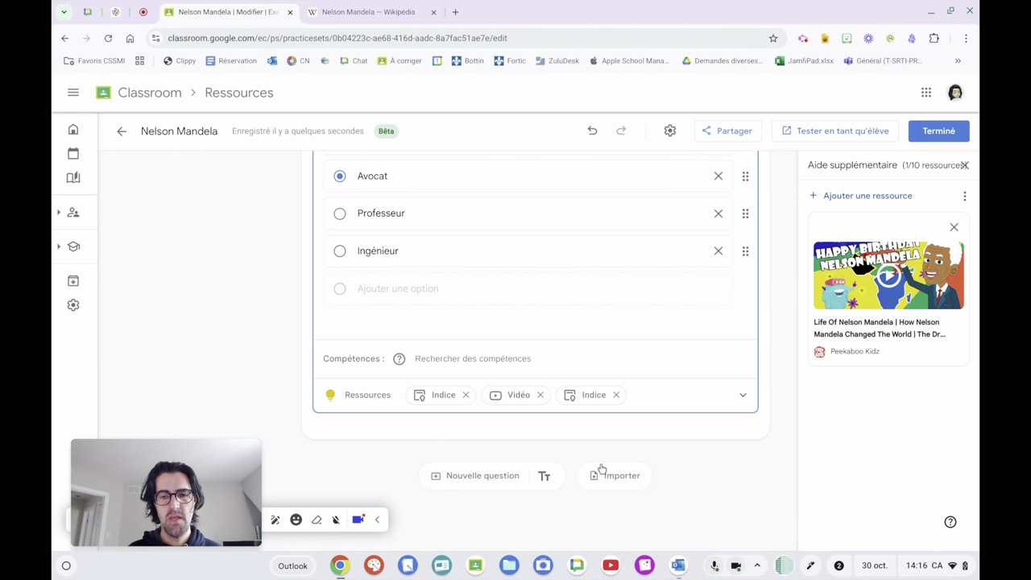
# Test the exercise as a student, dismiss the preview notice, and view the Aide supplémentaire resources before closing them.
pyautogui.scroll(3, 704, 468)
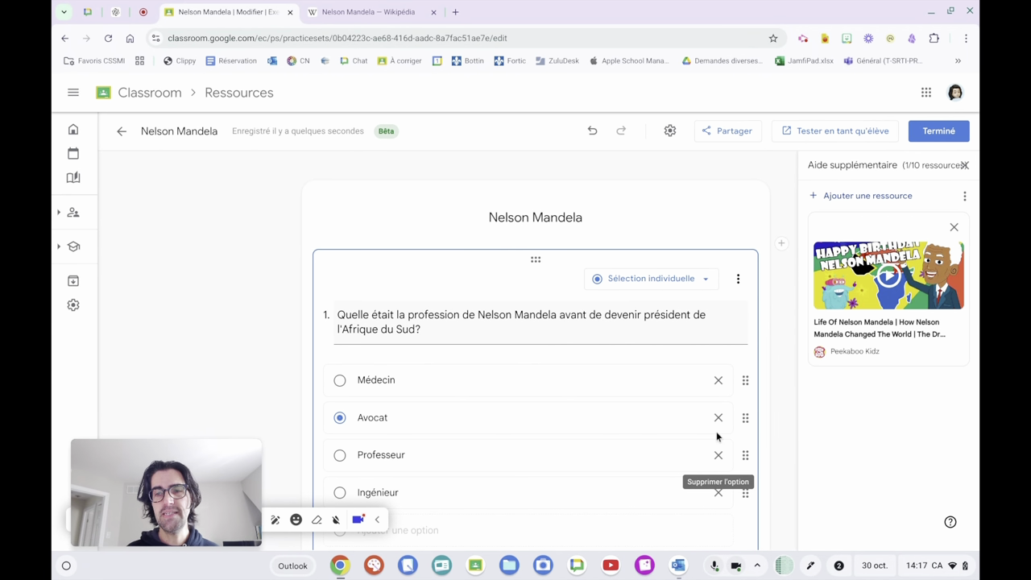
pyautogui.click(820, 133)
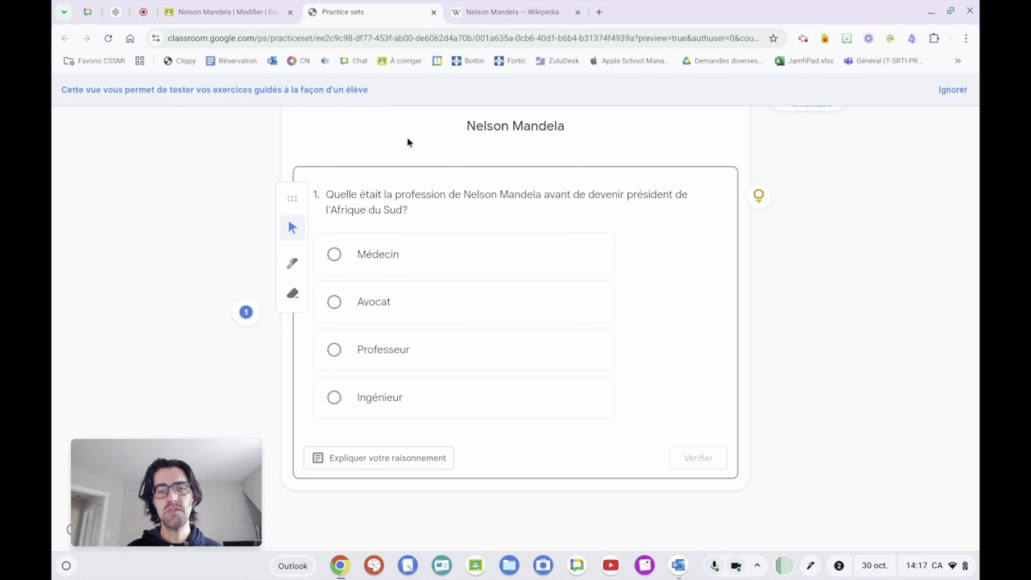
pyautogui.click(952, 90)
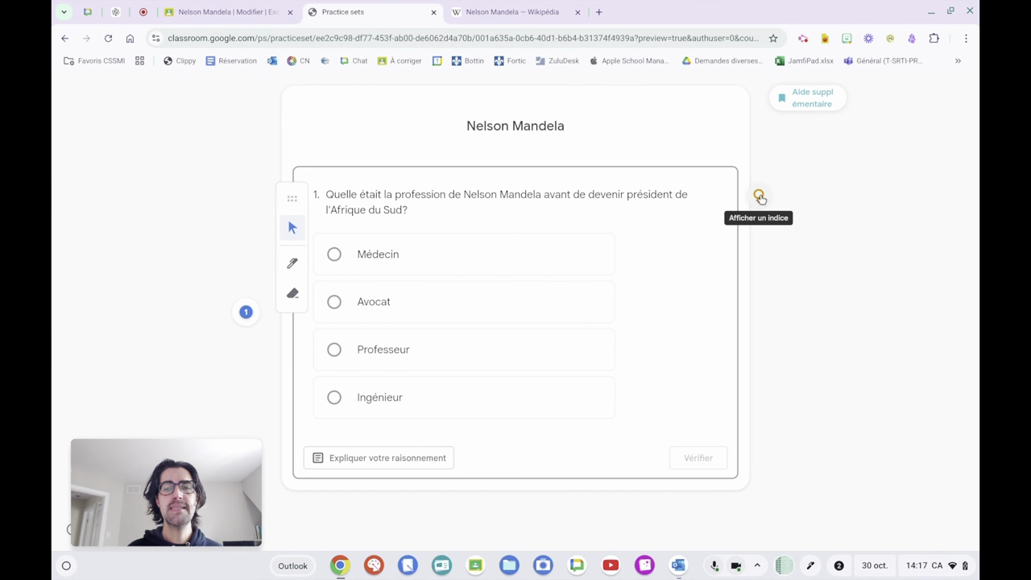
pyautogui.click(808, 102)
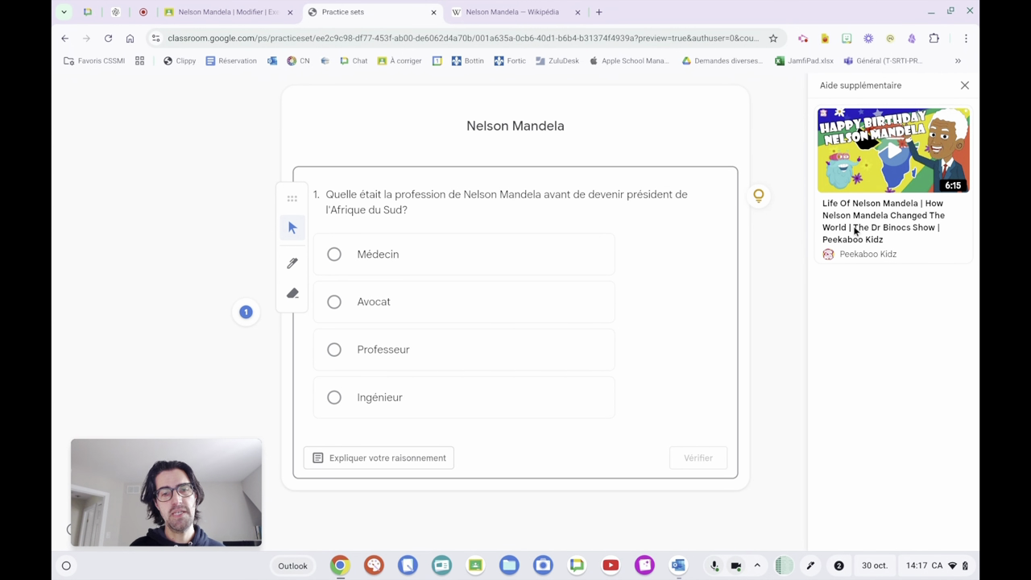
pyautogui.click(965, 86)
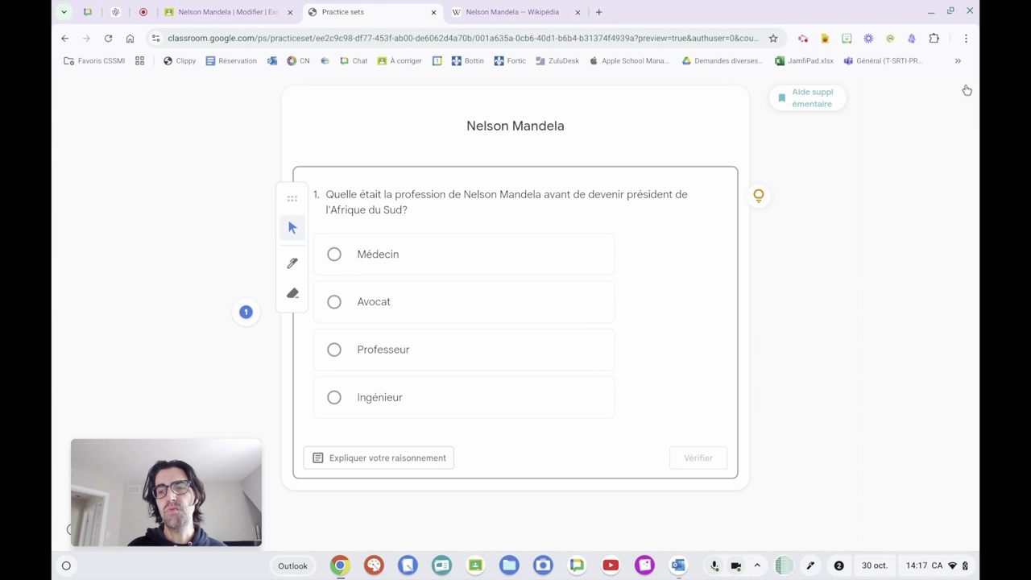
# Read and close the first hint of question 1, and check Professeur as the student's answer.
pyautogui.click(760, 198)
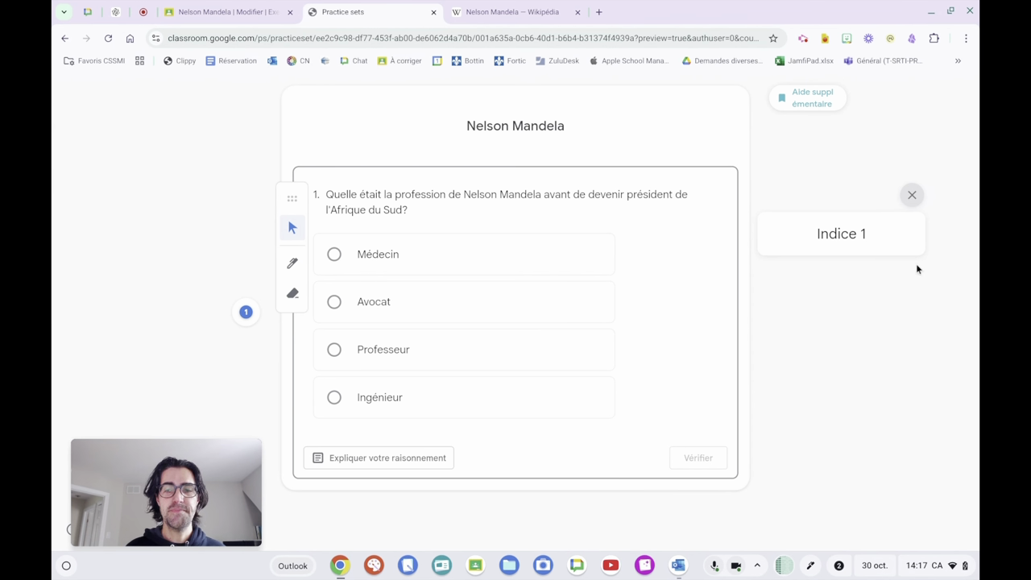
pyautogui.click(912, 195)
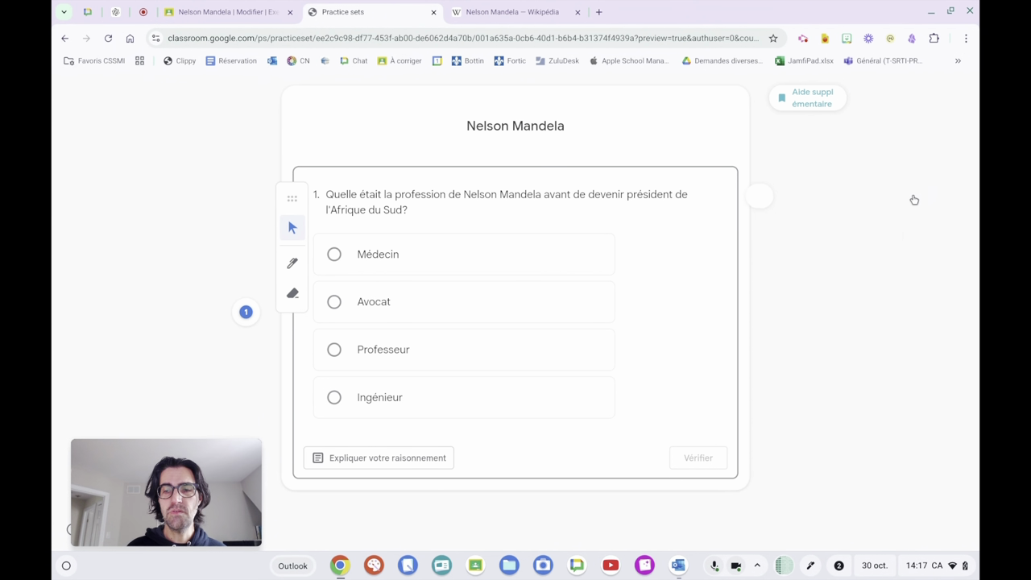
pyautogui.click(335, 349)
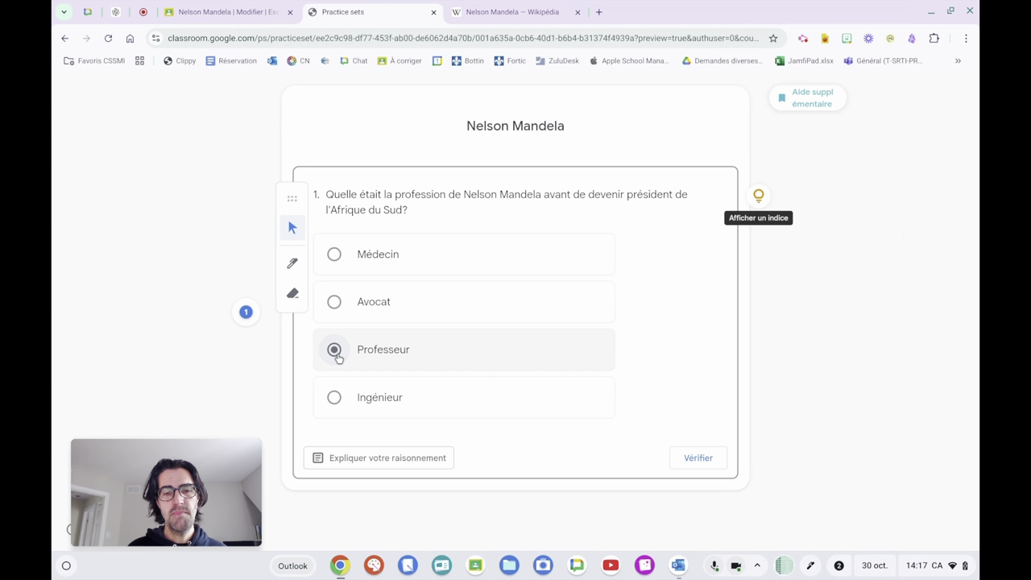
pyautogui.click(693, 458)
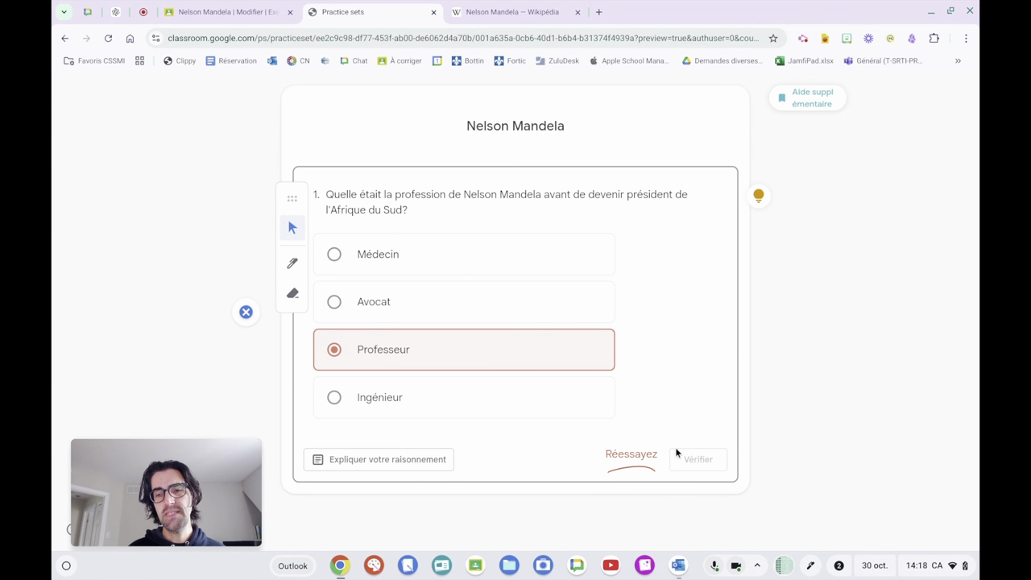
# View and close the suggested Quelle Histoire video resource, and check Ingénieur as the answer to question 1.
pyautogui.click(760, 201)
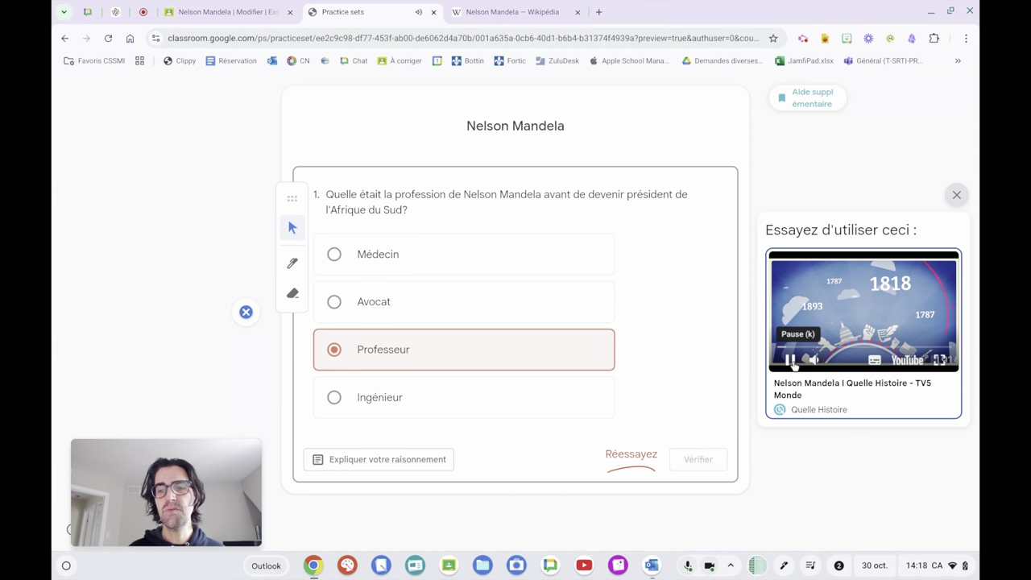
pyautogui.click(957, 195)
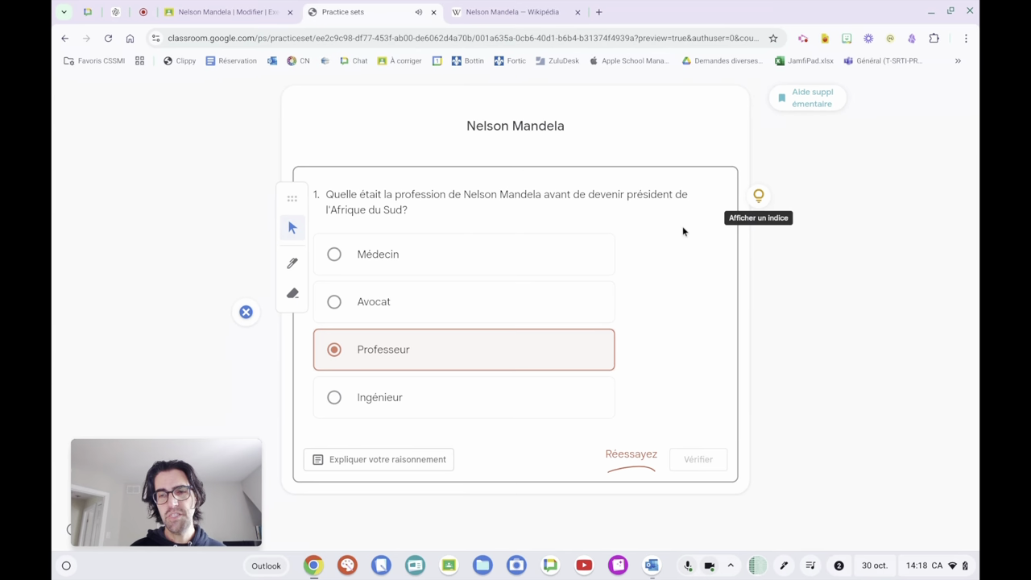
pyautogui.click(334, 397)
pyautogui.click(705, 461)
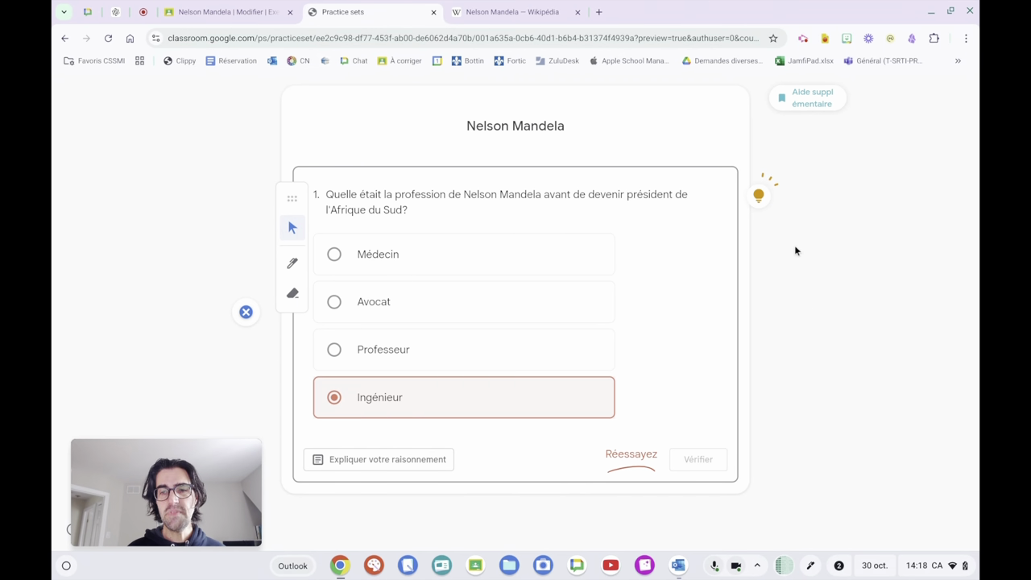
# View and close the Wikipedia link hint, and move the floating drawing tools to the right edge of the question card.
pyautogui.click(760, 198)
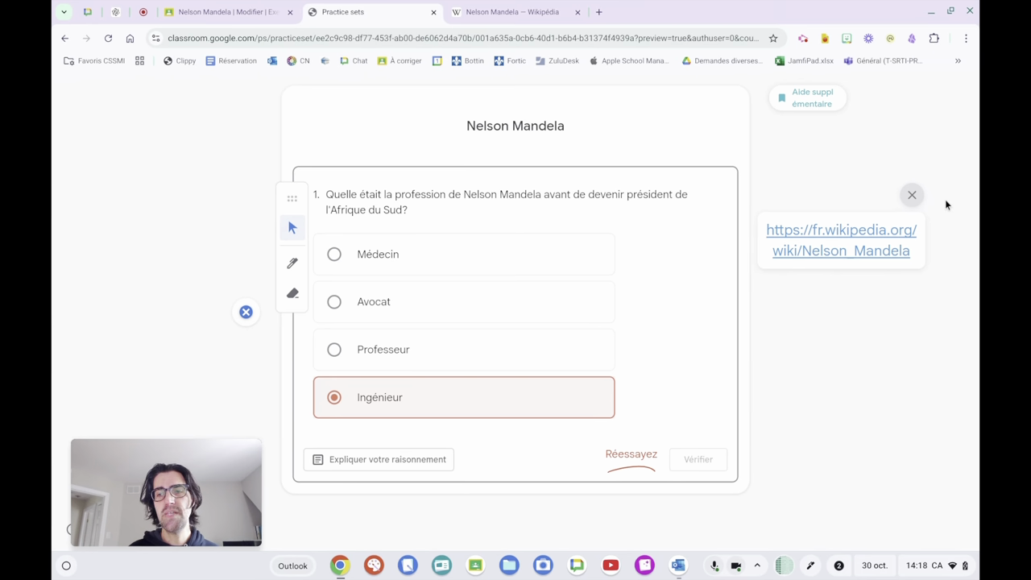
pyautogui.click(912, 197)
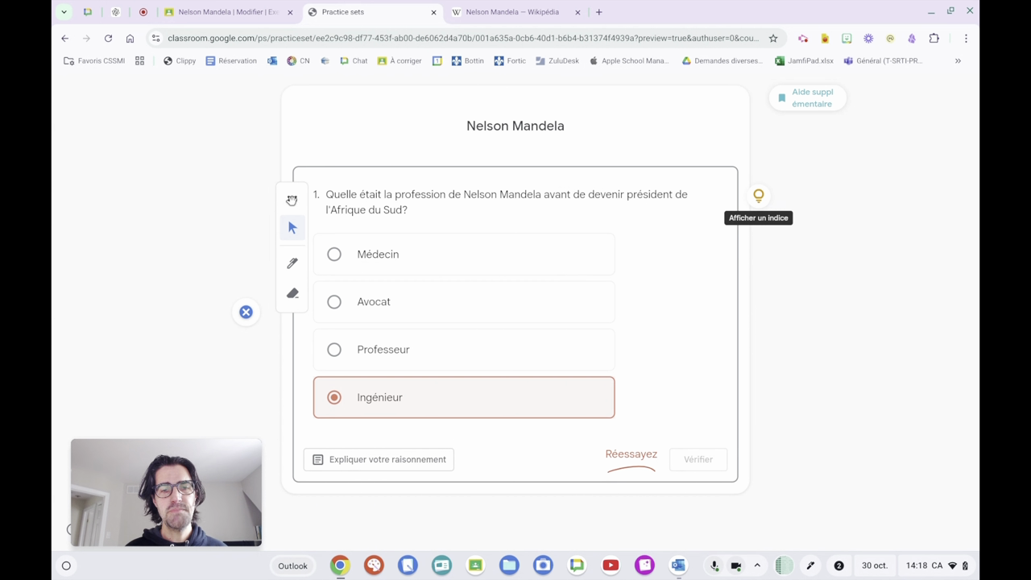
pyautogui.moveTo(292, 199)
pyautogui.mouseDown()
pyautogui.moveTo(319, 199)
pyautogui.moveTo(347, 176)
pyautogui.moveTo(768, 178)
pyautogui.moveTo(745, 197)
pyautogui.moveTo(284, 179)
pyautogui.moveTo(736, 198)
pyautogui.mouseUp()
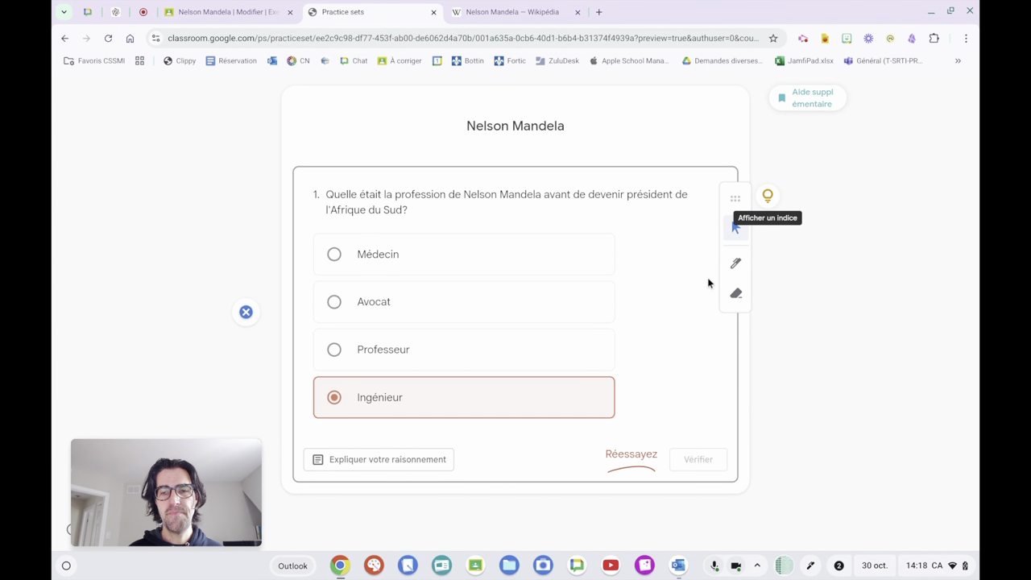
pyautogui.click(739, 232)
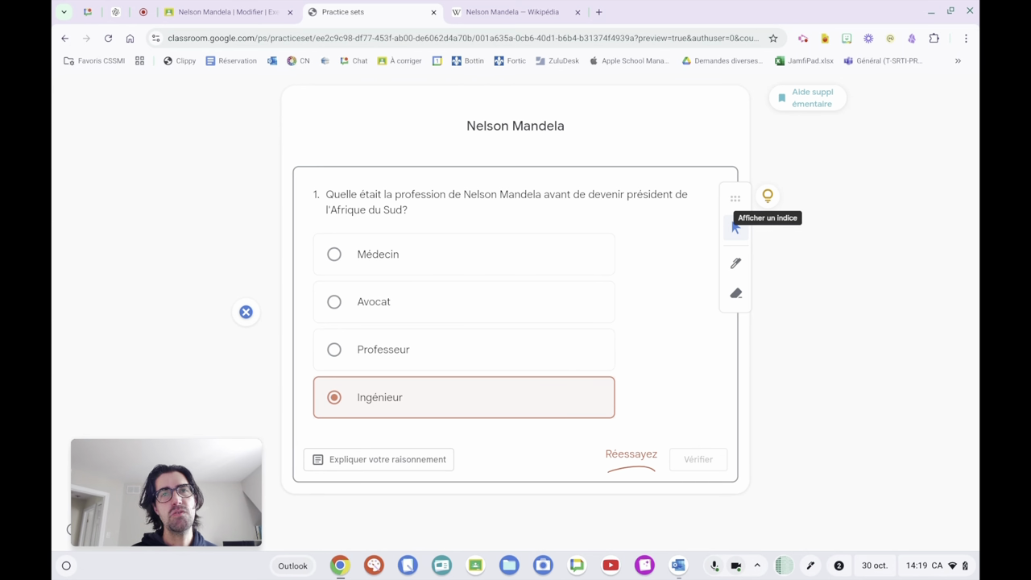
# Open the reasoning notepad for question 1, enter the trial text "kjhkjhkh" and erase it.
pyautogui.click(371, 468)
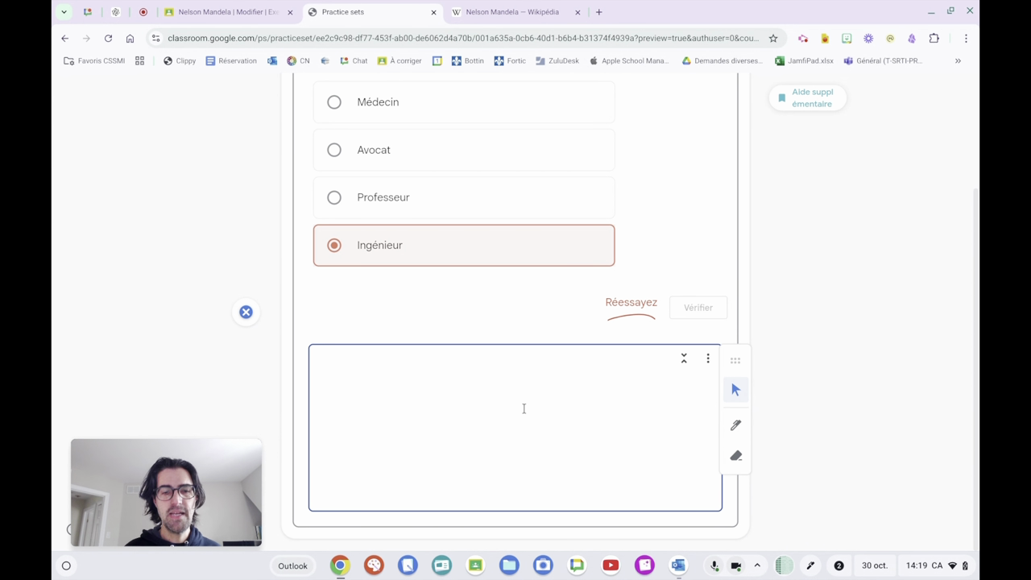
pyautogui.write('kjhkjhkh')
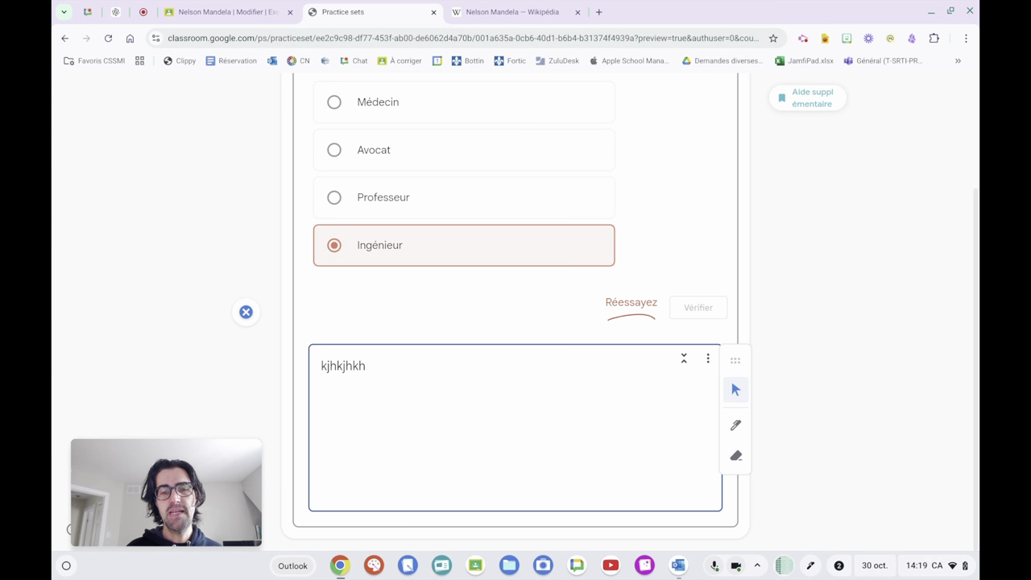
pyautogui.click(736, 425)
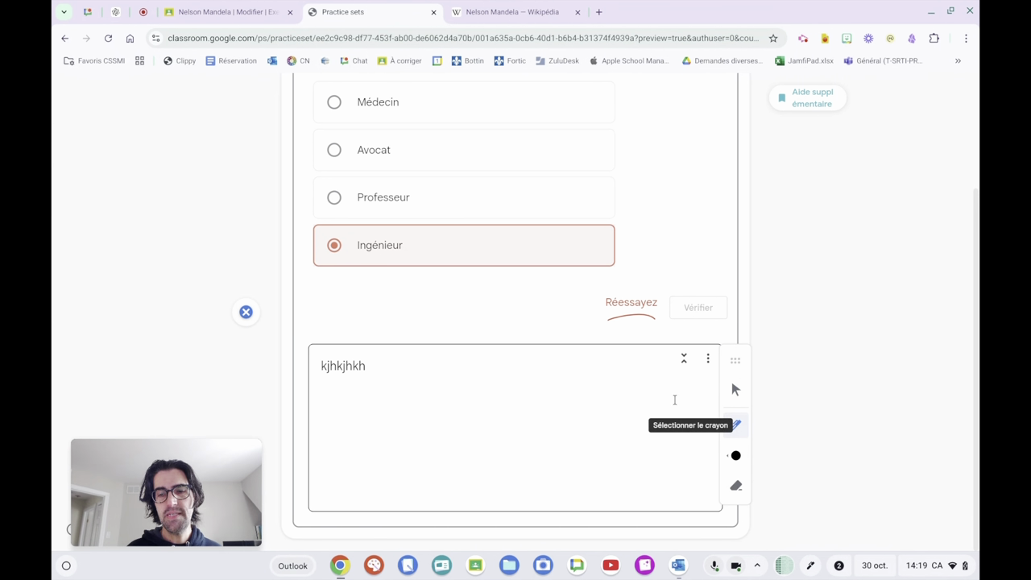
pyautogui.click(508, 421)
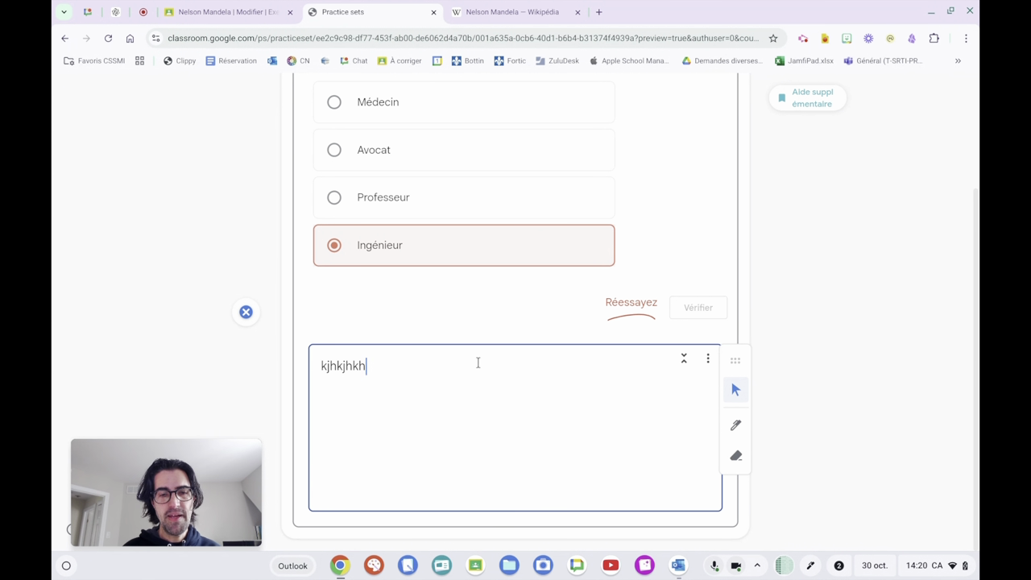
pyautogui.hotkey('ctrl', 'BackSpace')
# Draw a small closed freehand shape with the pen in the reasoning notepad, review its clear and delete options, and collapse the notepad.
pyautogui.click(735, 426)
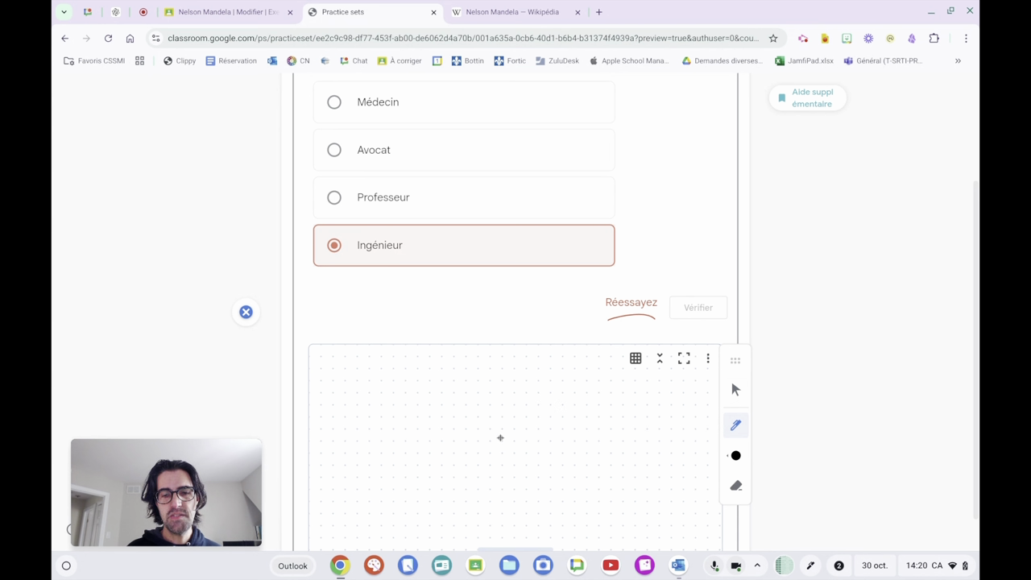
pyautogui.moveTo(500, 437)
pyautogui.mouseDown()
pyautogui.moveTo(495, 486)
pyautogui.moveTo(552, 429)
pyautogui.moveTo(500, 437)
pyautogui.mouseUp()
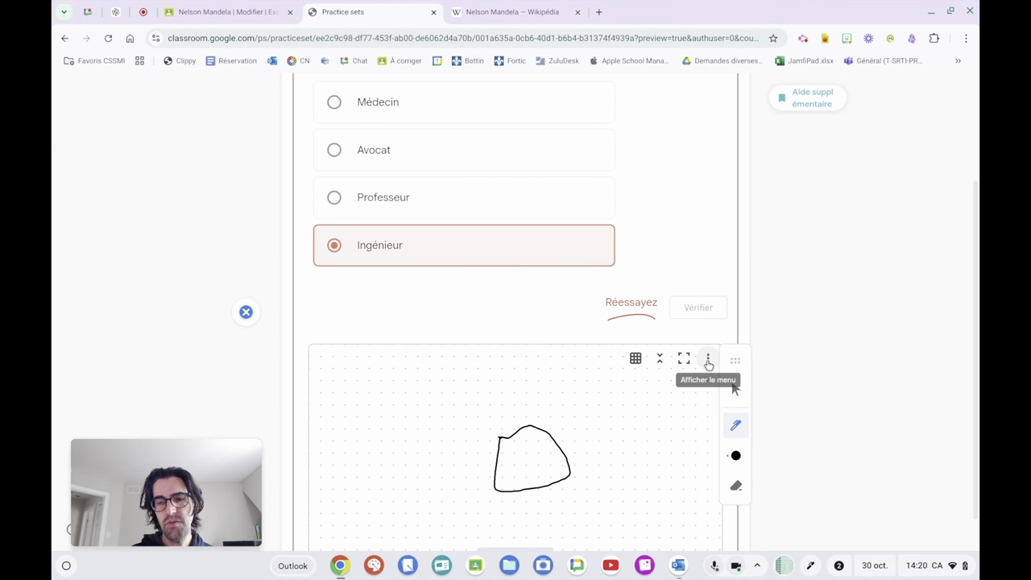
pyautogui.click(709, 360)
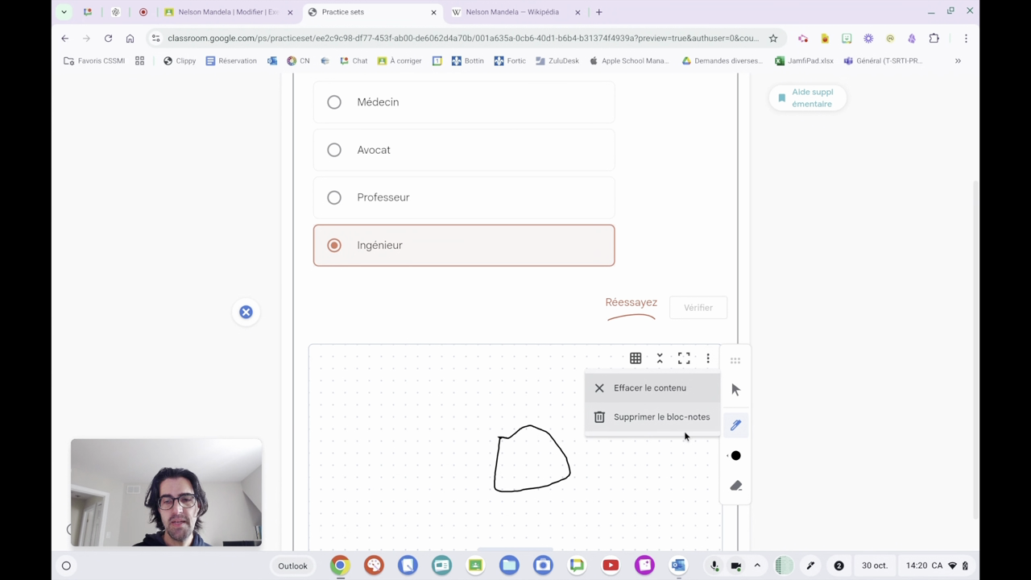
pyautogui.click(642, 449)
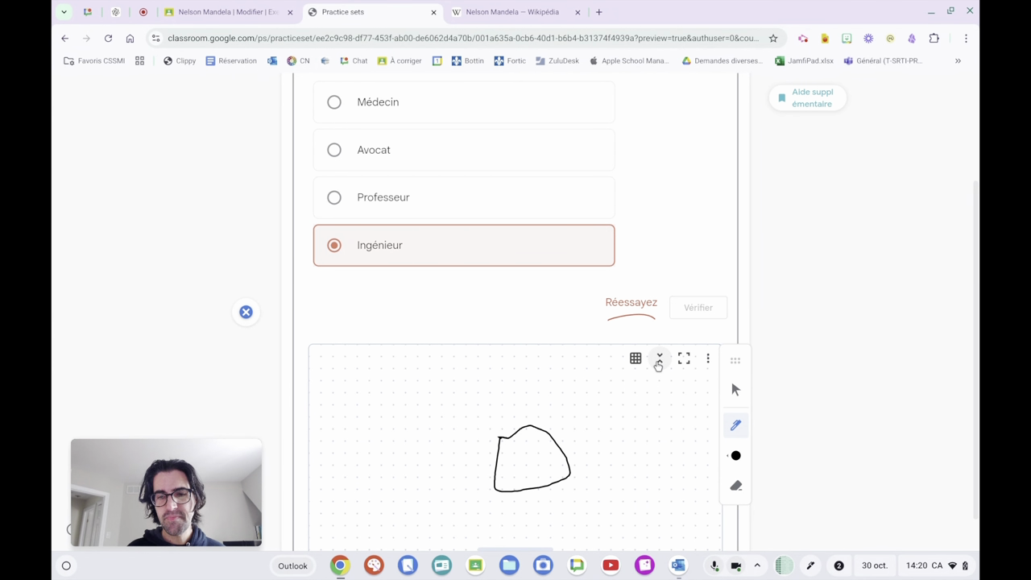
pyautogui.click(659, 358)
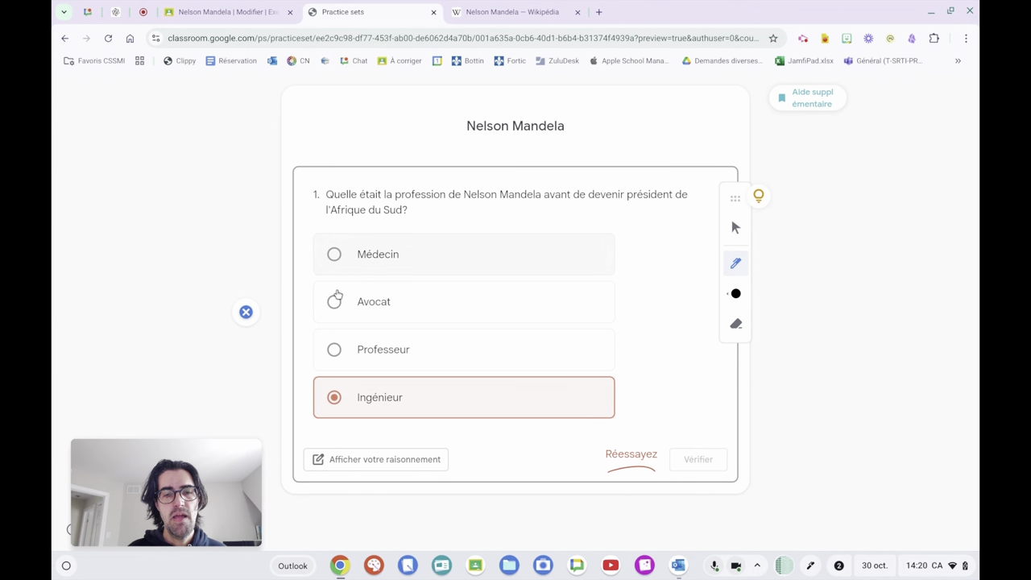
# Change the answer to question 1 to Avocat and verify it.
pyautogui.click(335, 302)
pyautogui.click(690, 456)
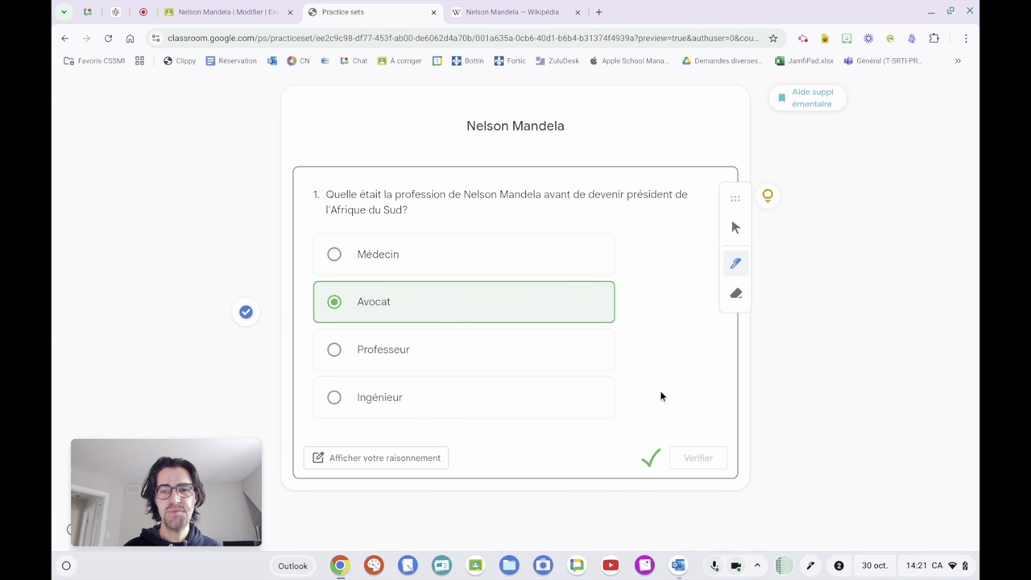
pyautogui.scroll(-1, 668, 402)
pyautogui.scroll(1, 667, 402)
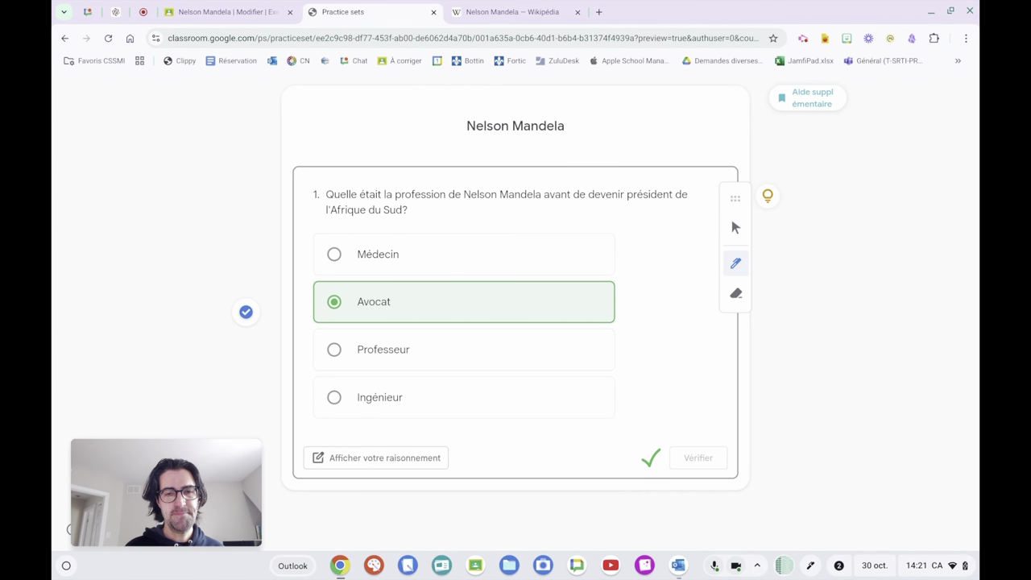
# Close the student preview and hide the Aide supplémentaire resources in the exercise editor.
pyautogui.click(434, 15)
pyautogui.scroll(-2, 296, 322)
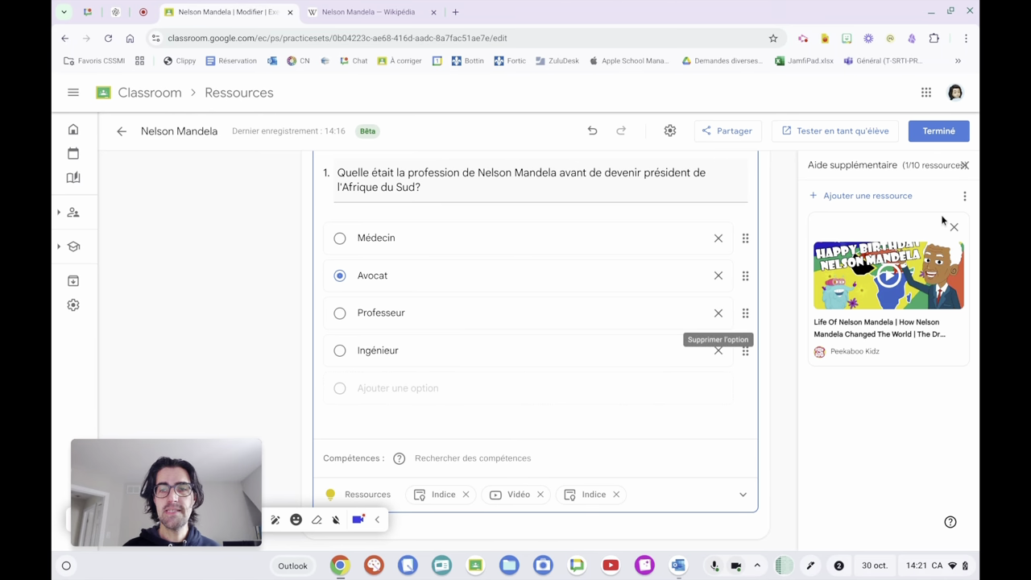
pyautogui.click(965, 166)
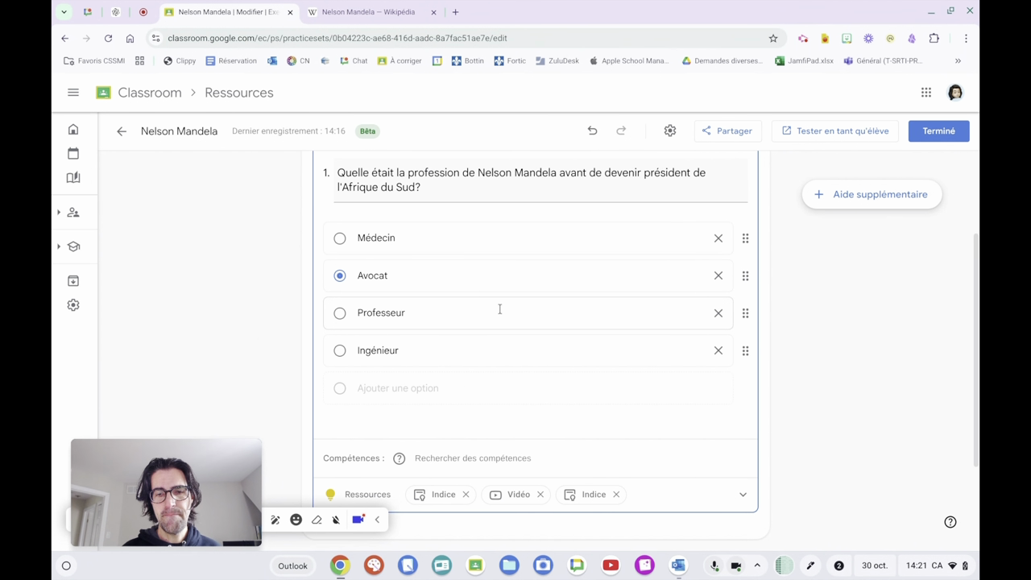
# Insert the recent Nelson Mandela portrait from Google Drive as content above question 1.
pyautogui.scroll(-2, 500, 309)
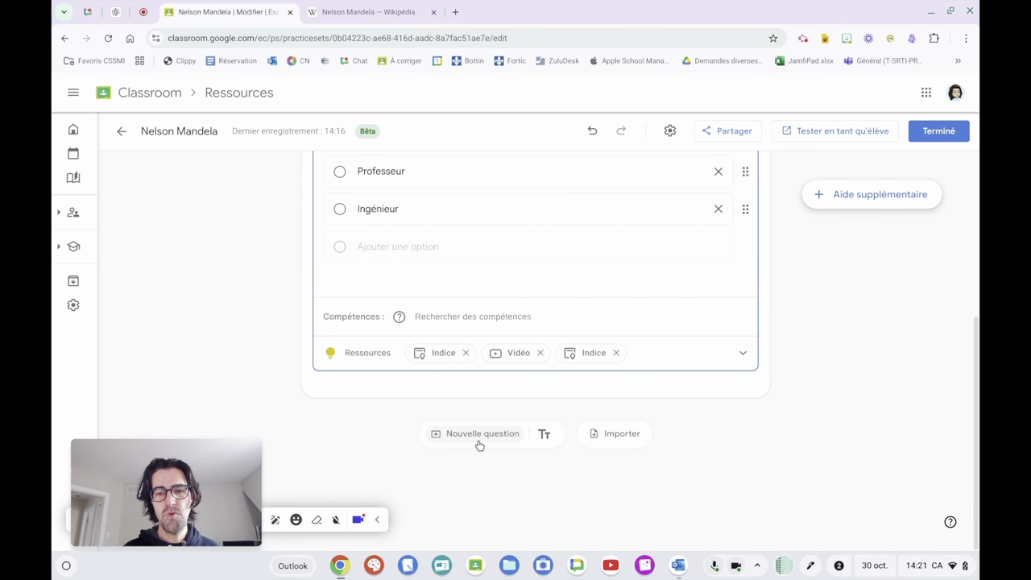
pyautogui.scroll(4, 479, 442)
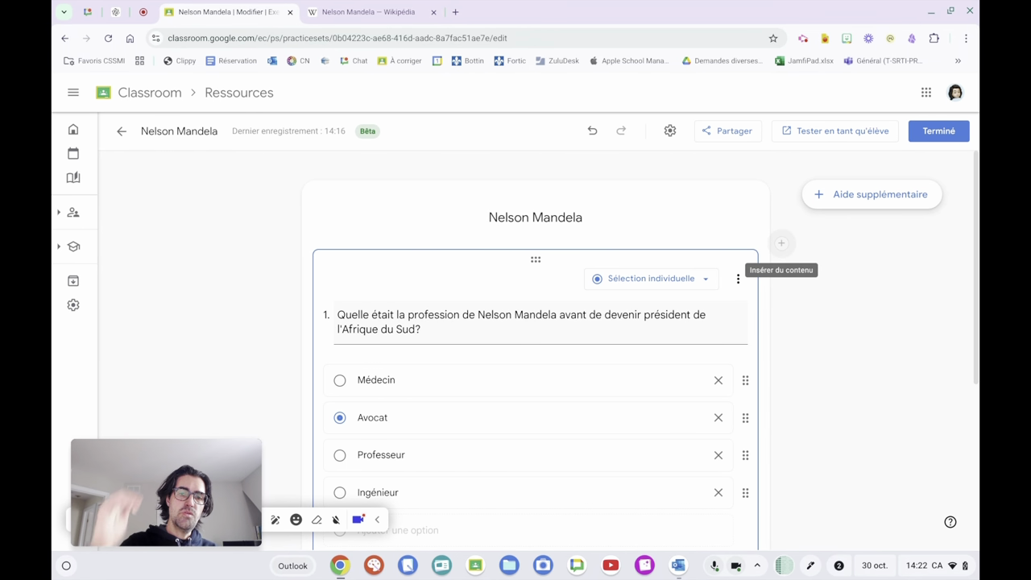
pyautogui.scroll(-4, 837, 387)
pyautogui.scroll(4, 837, 381)
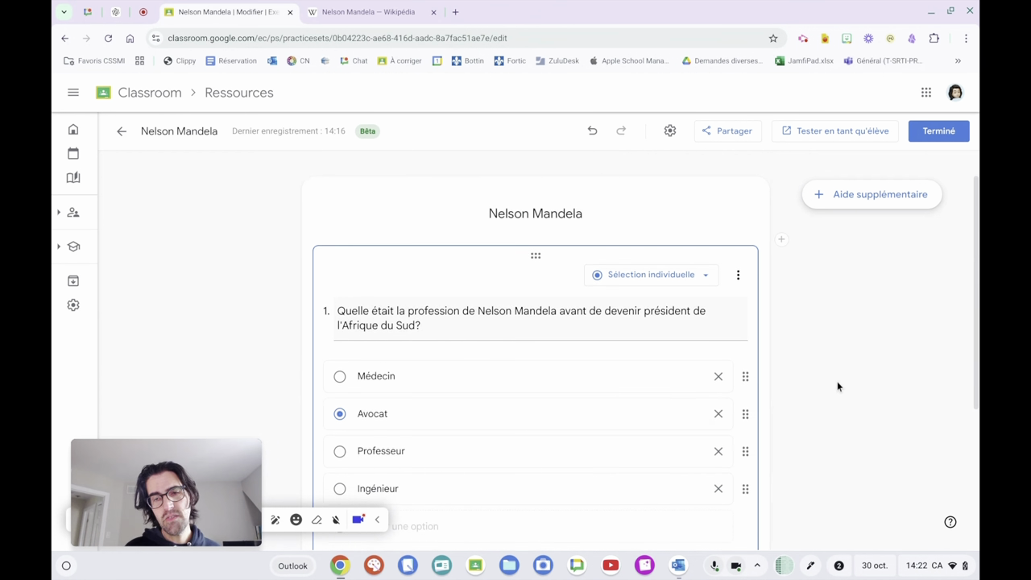
pyautogui.click(781, 246)
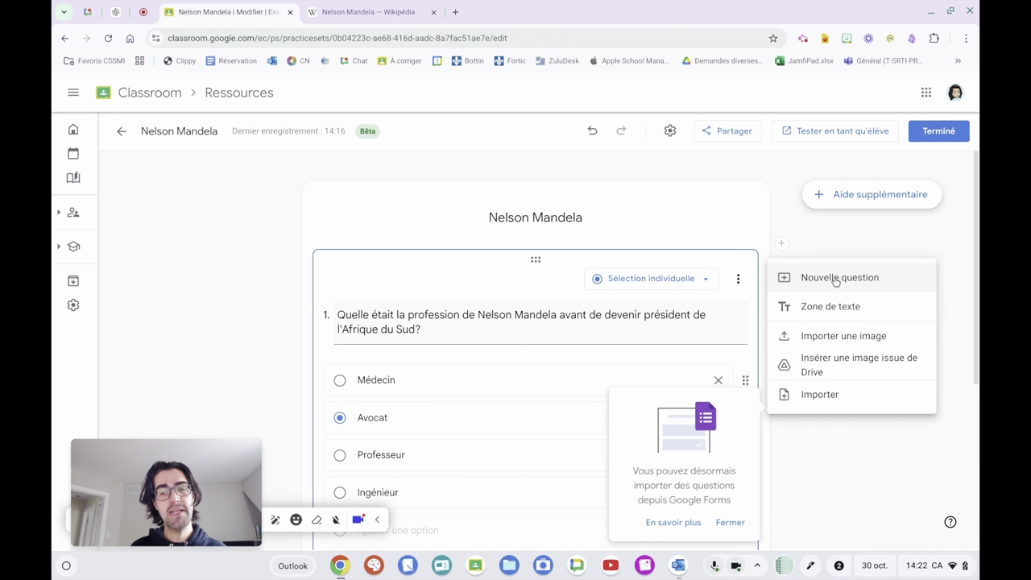
pyautogui.click(839, 359)
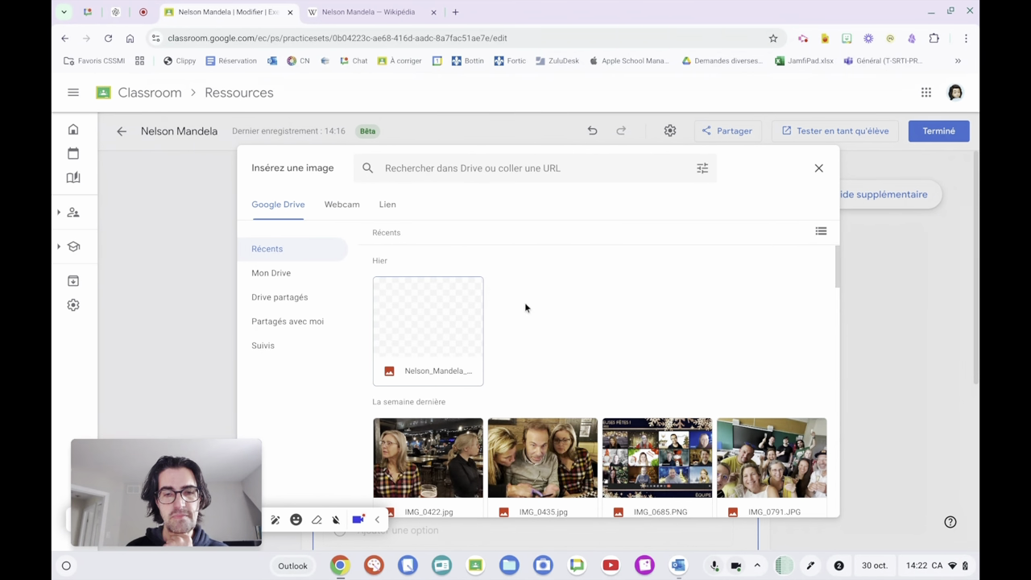
pyautogui.click(442, 335)
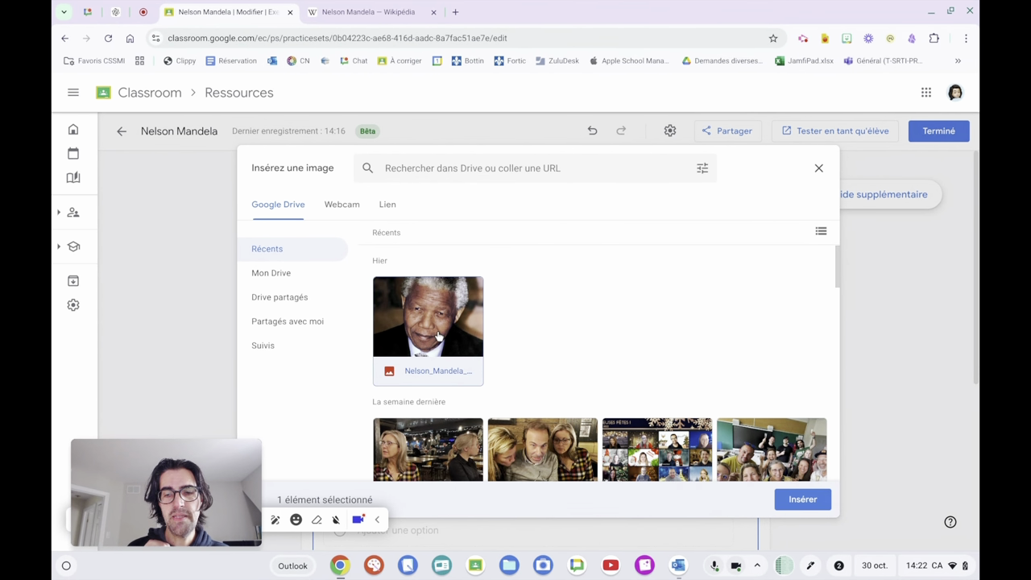
pyautogui.click(806, 498)
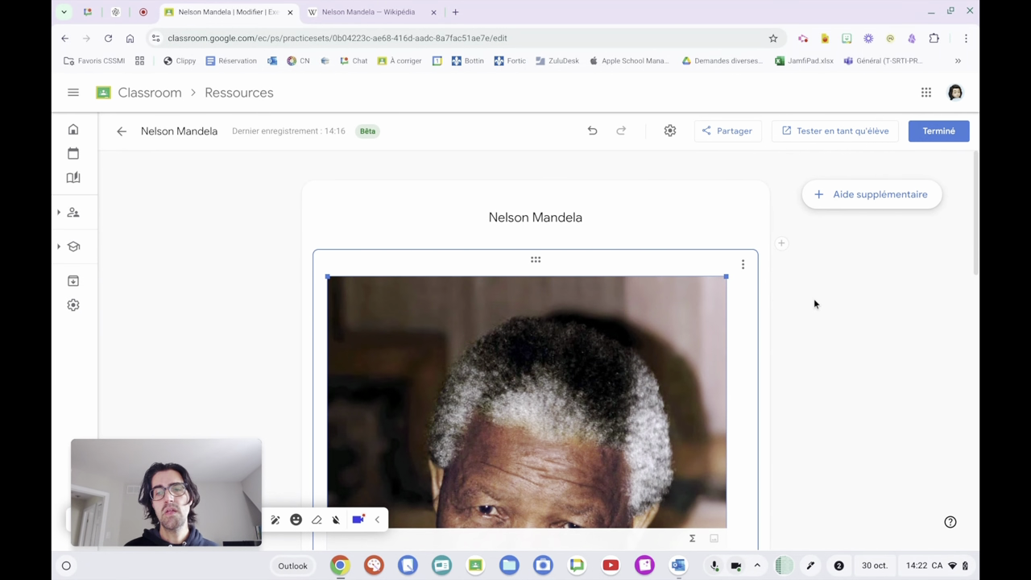
# Add a new short-answer question at the end of the exercise and move it to the very beginning, above the portrait.
pyautogui.scroll(-7, 814, 300)
pyautogui.scroll(2, 813, 302)
pyautogui.scroll(-5, 814, 298)
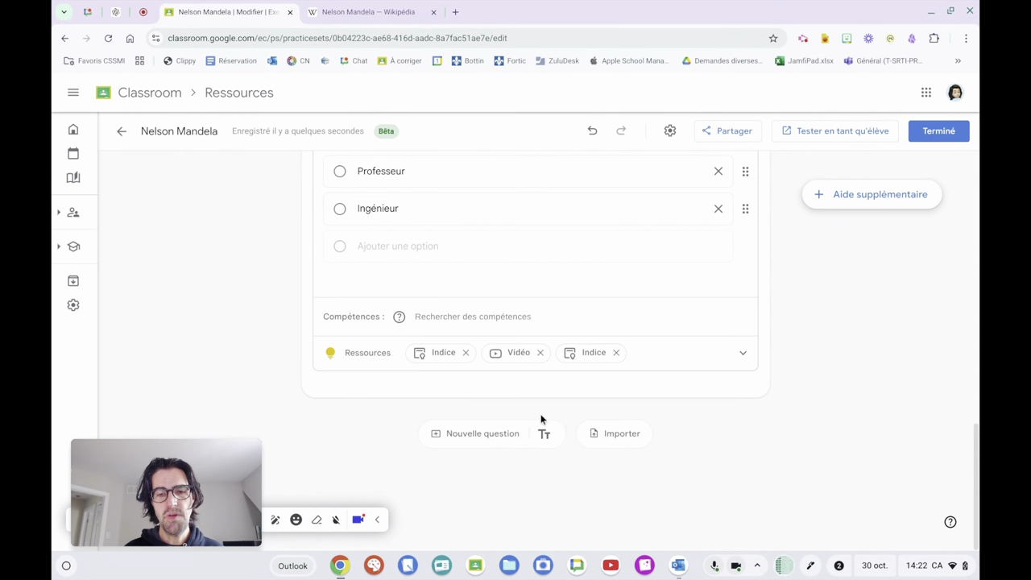
pyautogui.click(486, 433)
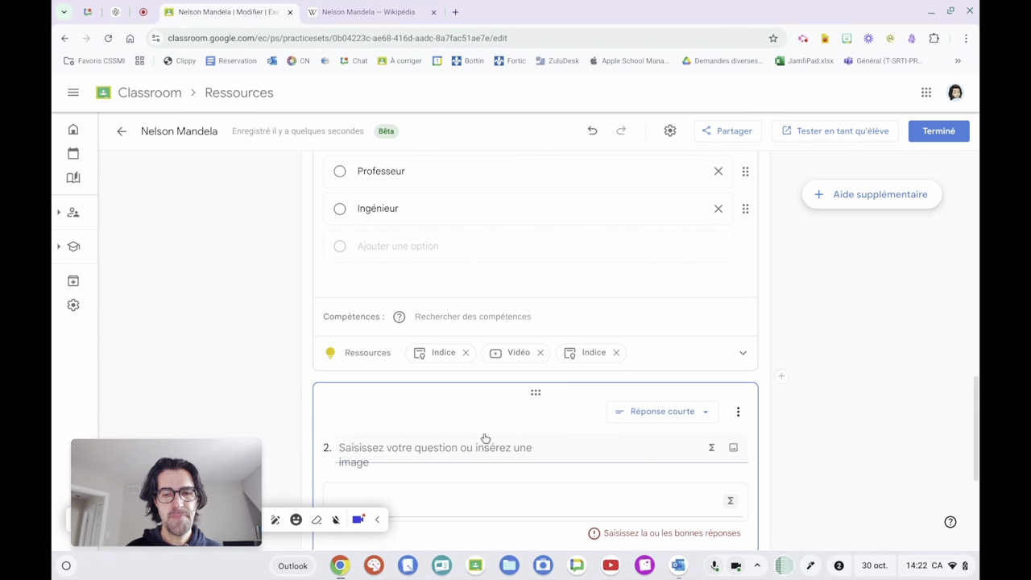
pyautogui.scroll(-2, 801, 472)
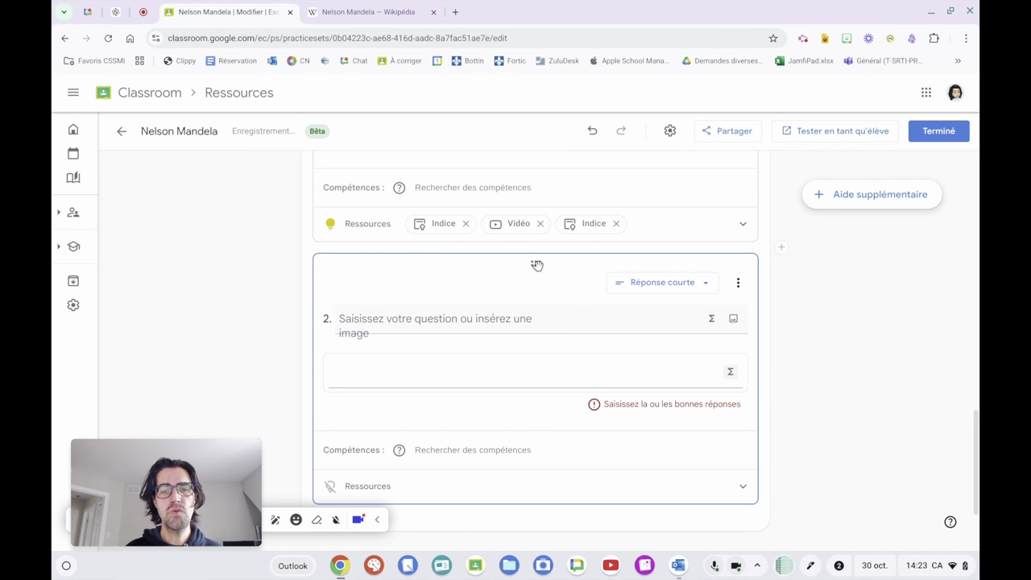
pyautogui.moveTo(537, 265); pyautogui.dragTo(515, 277)
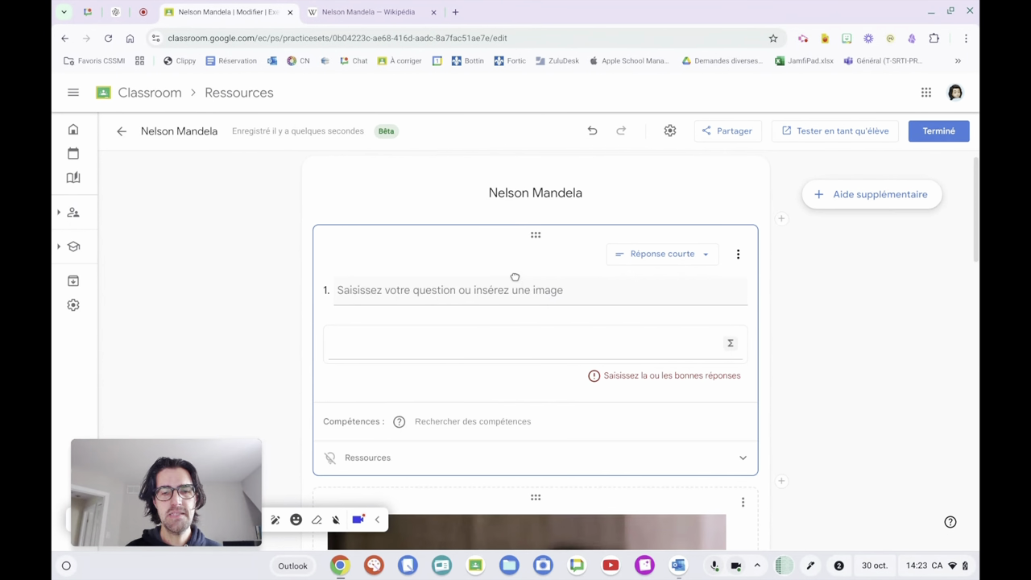
# Make the new question a paragraph, “Pourquoi Nelson Mandela est-il considéré comme un héros dans la lutte contre l'apartheid?”, and move it below the profession question.
pyautogui.moveTo(534, 237); pyautogui.dragTo(553, 476)
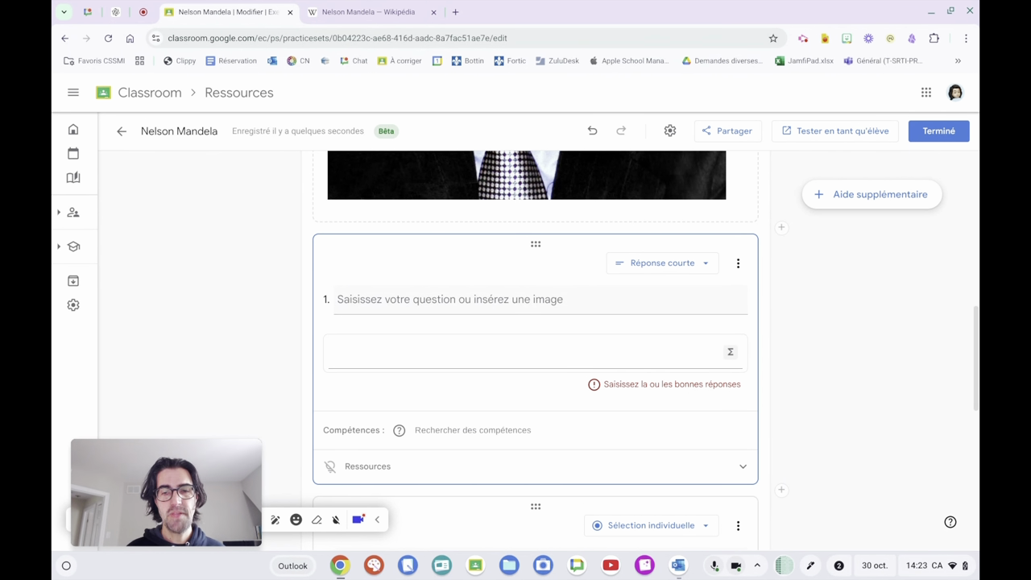
pyautogui.click(670, 265)
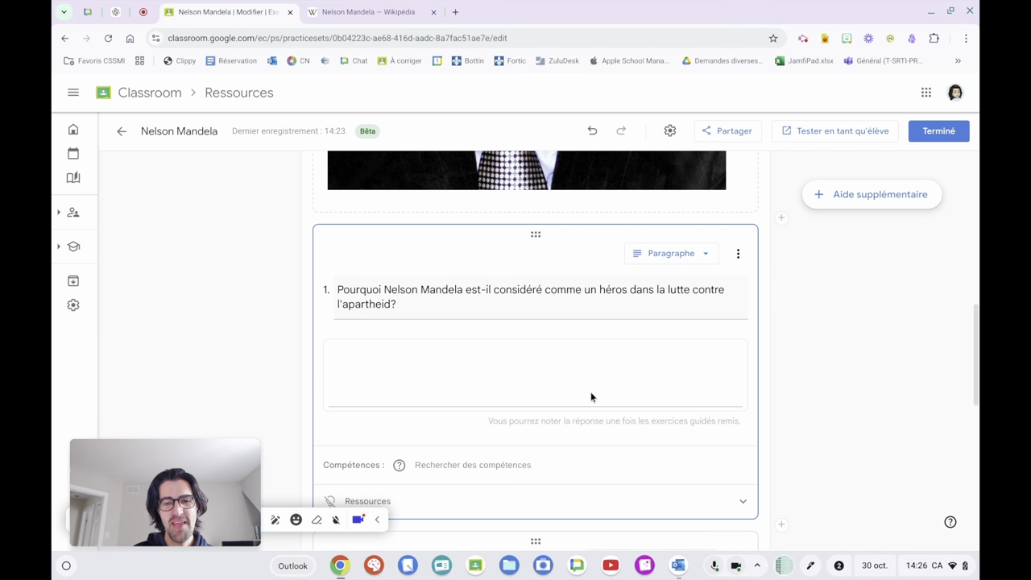
pyautogui.scroll(-1, 503, 378)
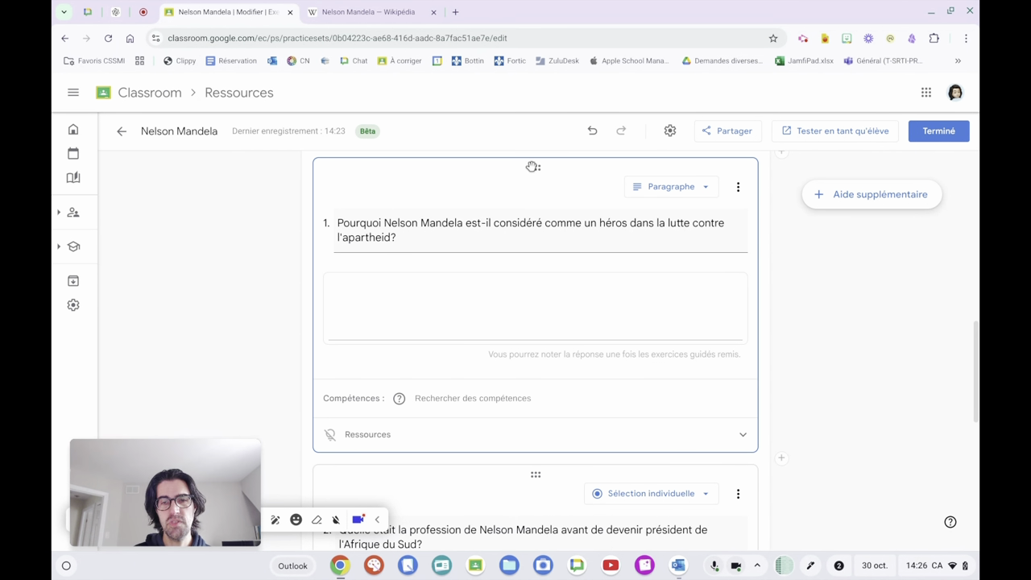
pyautogui.moveTo(538, 169); pyautogui.dragTo(508, 403)
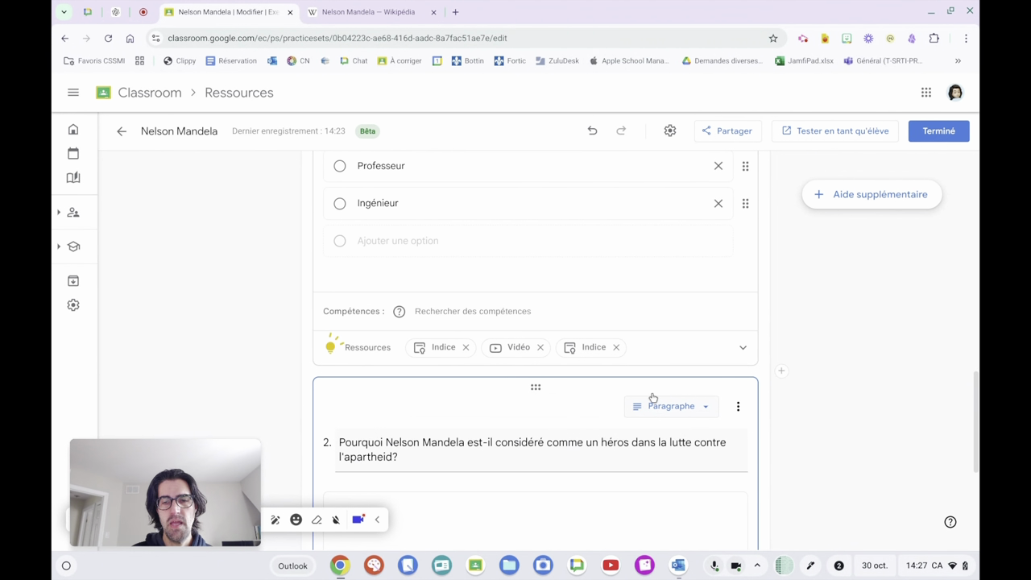
# Insert a text block reading “Questions à développement” between the profession question and the paragraph question.
pyautogui.click(783, 374)
pyautogui.click(820, 439)
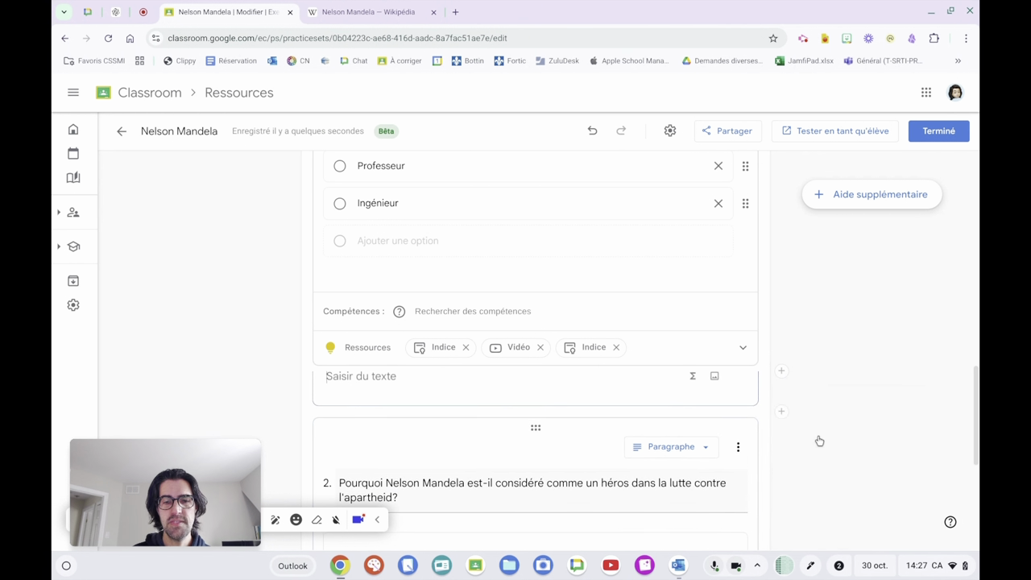
pyautogui.write('Qu')
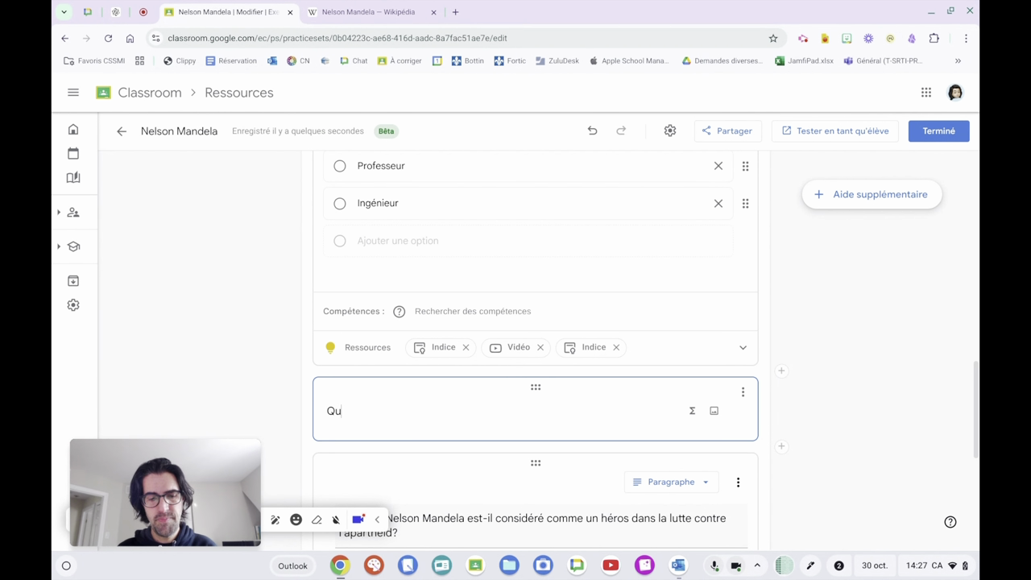
pyautogui.write('estion ')
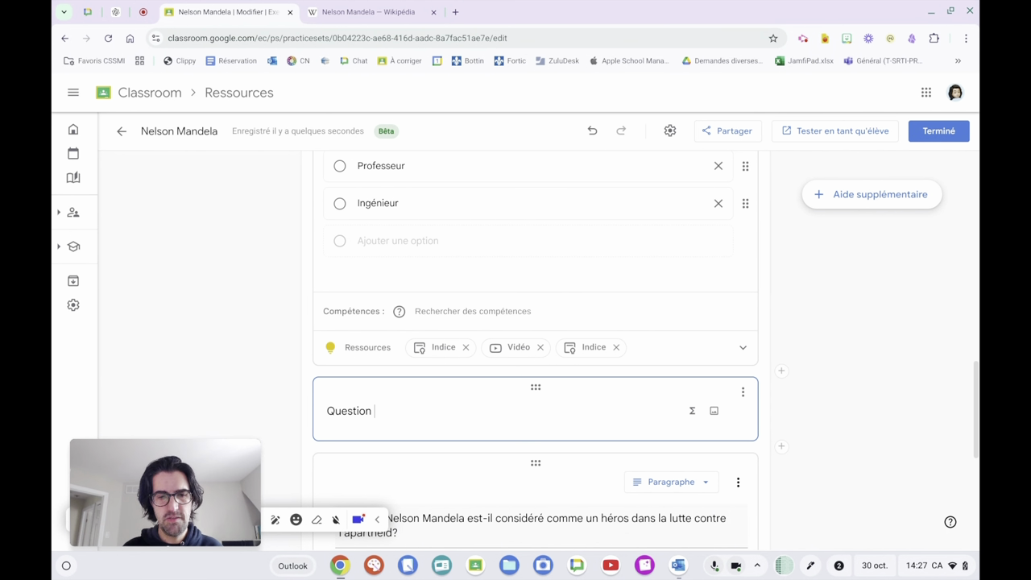
pyautogui.write('s')
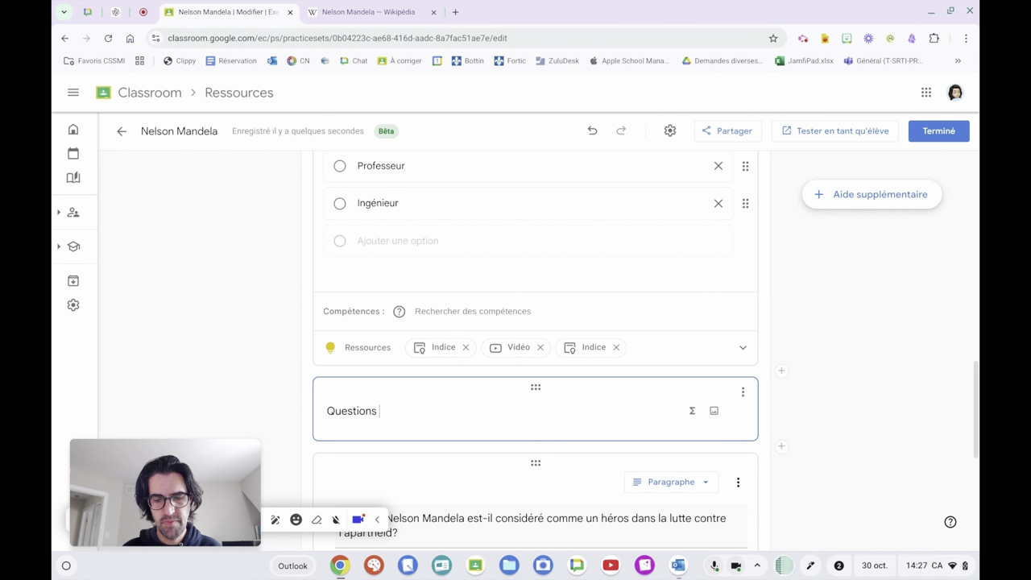
pyautogui.write(' à développement')
pyautogui.scroll(-2, 845, 430)
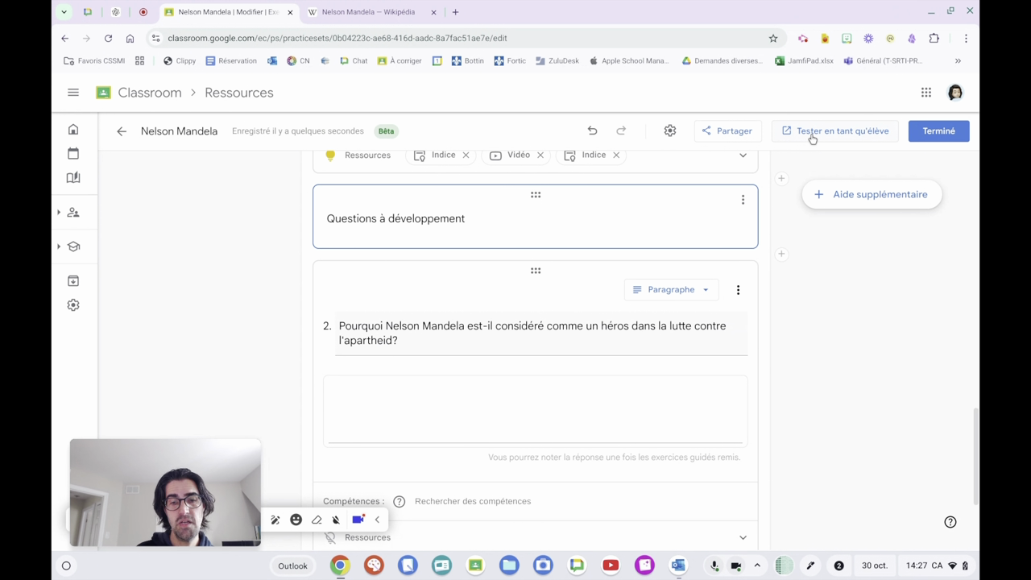
# Enable Autoriser les réponses équivalentes for automatic grading in the exercise settings and save.
pyautogui.click(668, 133)
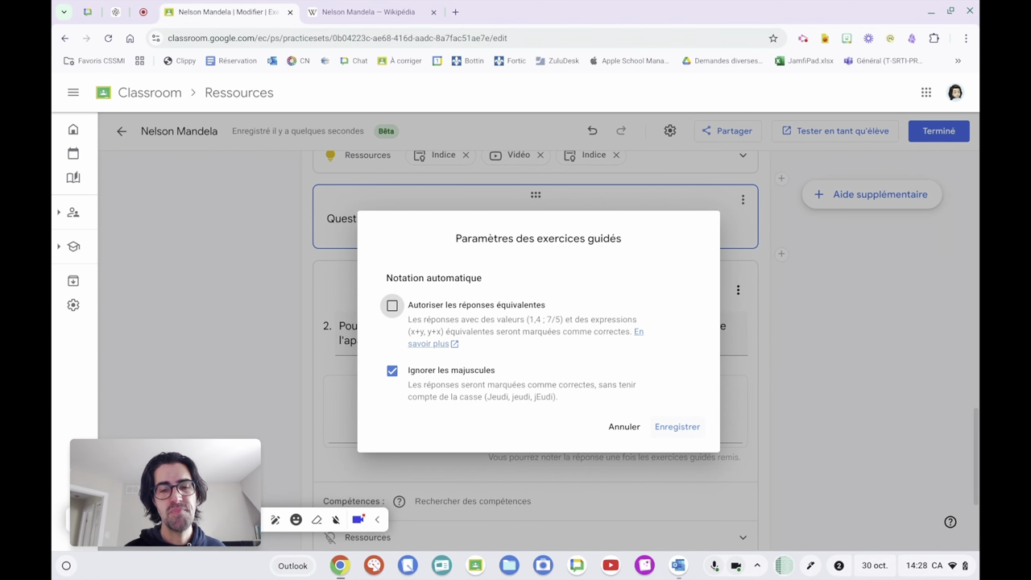
pyautogui.click(392, 305)
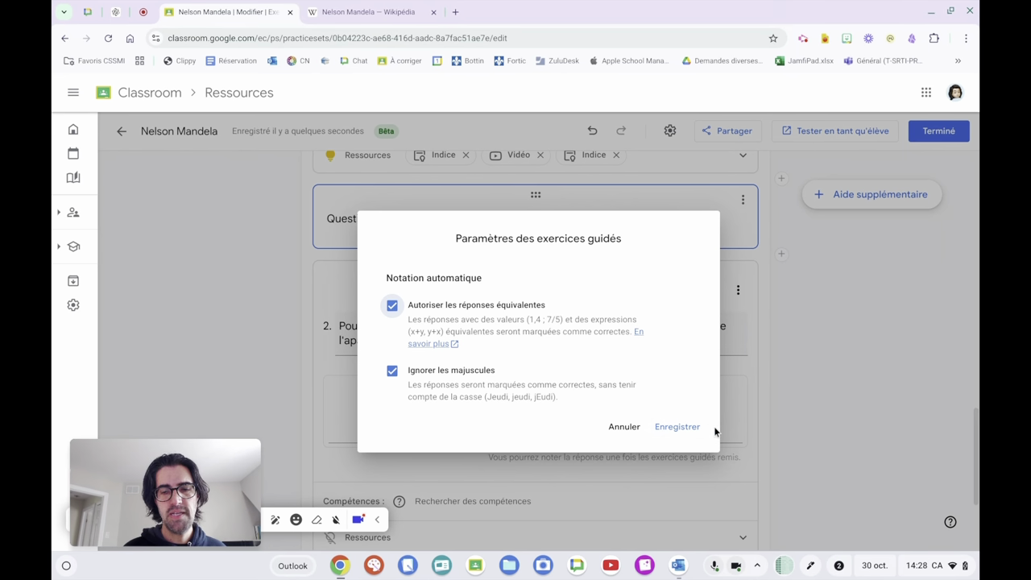
pyautogui.click(683, 427)
# Add the short-answer question “Quel était le nom de son parti politique ?” at the end, accepting ANC and Congrès National Africain as answers.
pyautogui.scroll(-1, 430, 372)
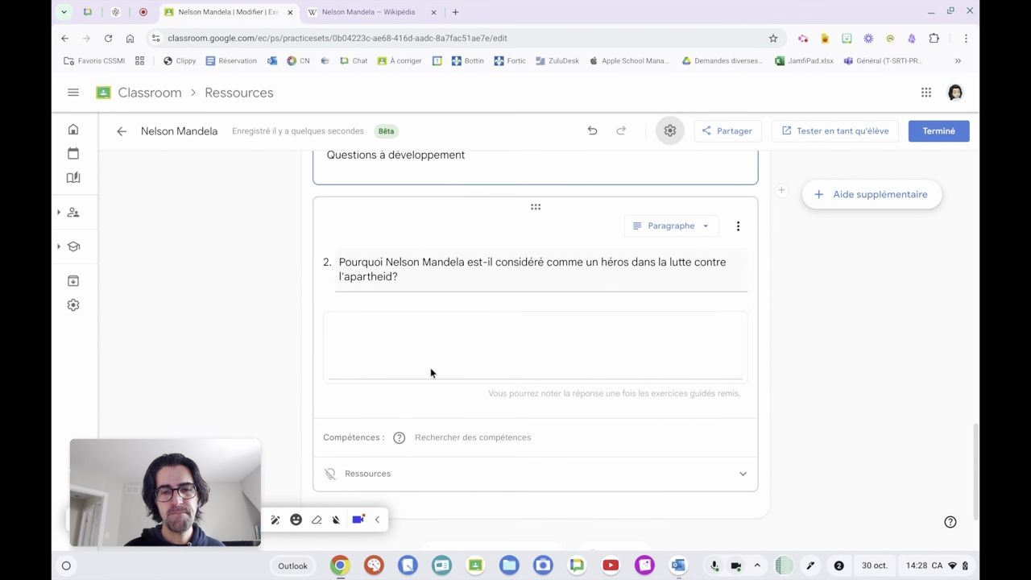
pyautogui.scroll(-2, 430, 371)
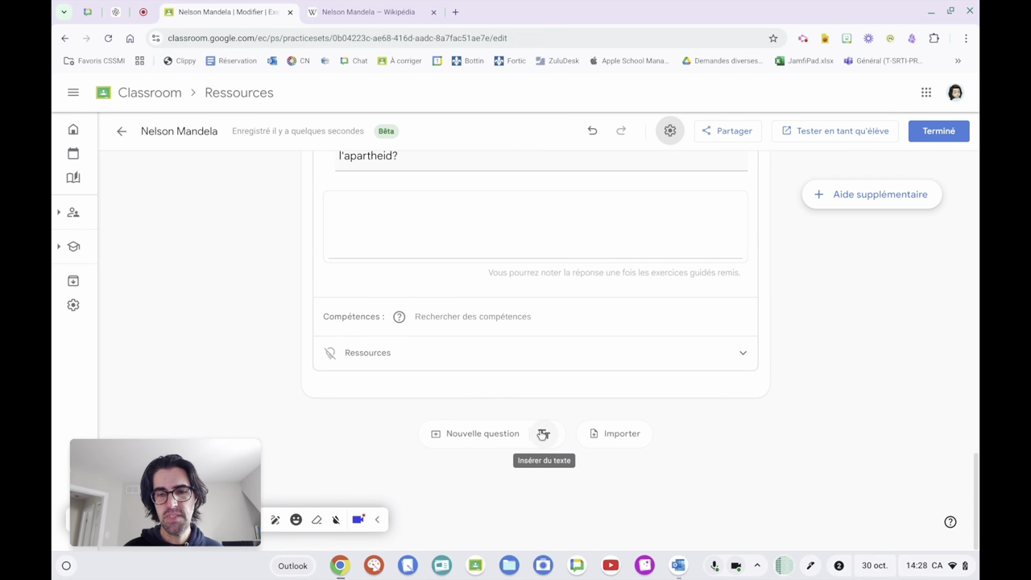
pyautogui.click(491, 433)
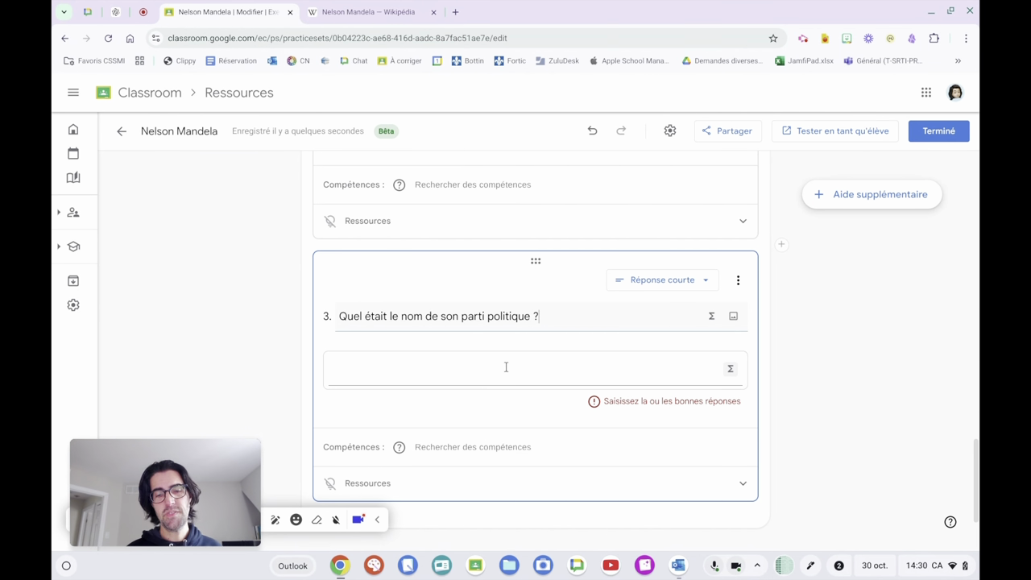
pyautogui.click(477, 373)
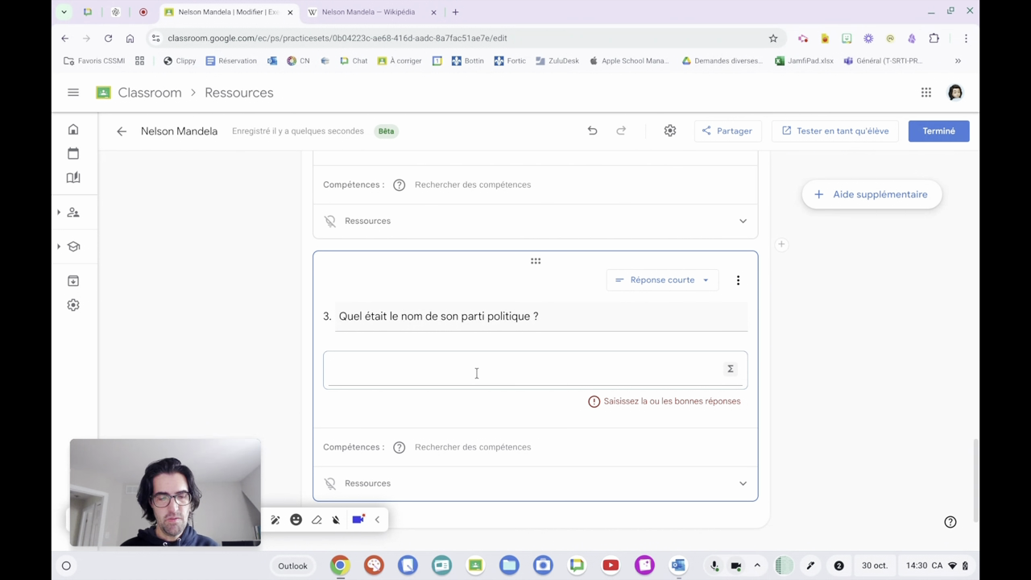
pyautogui.write('AN')
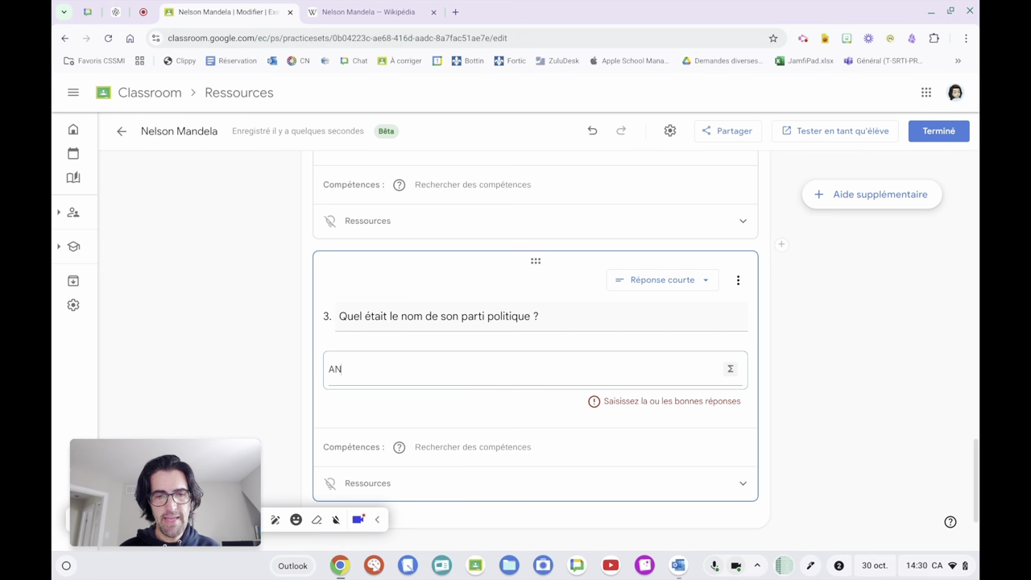
pyautogui.write('C')
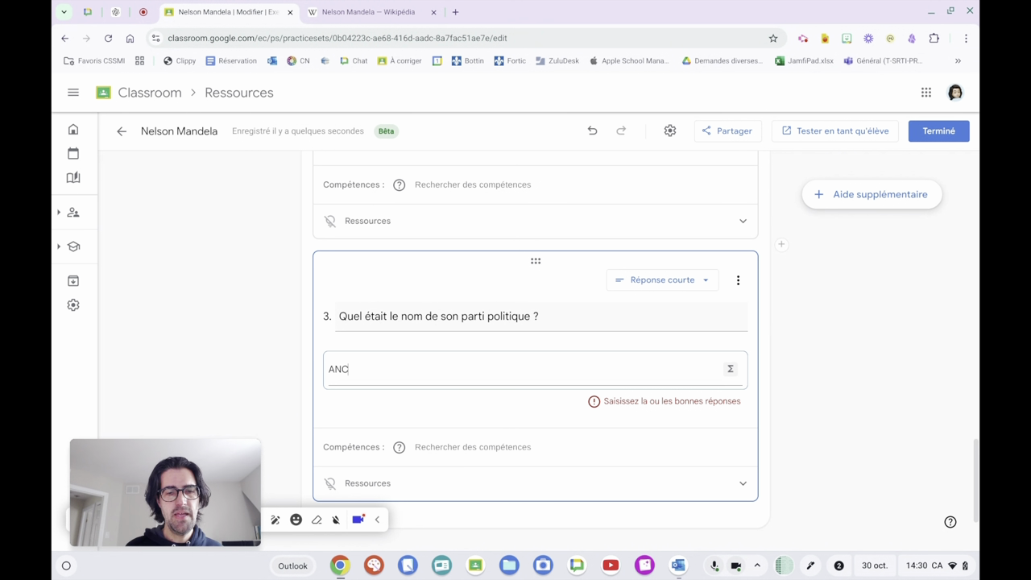
pyautogui.press('Return')
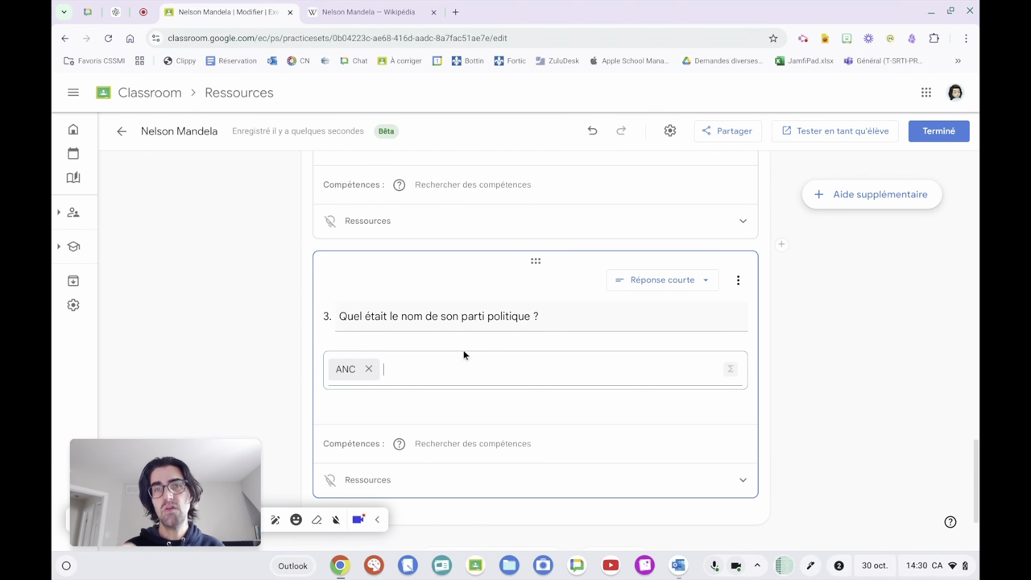
pyautogui.write('Congrès National Africain')
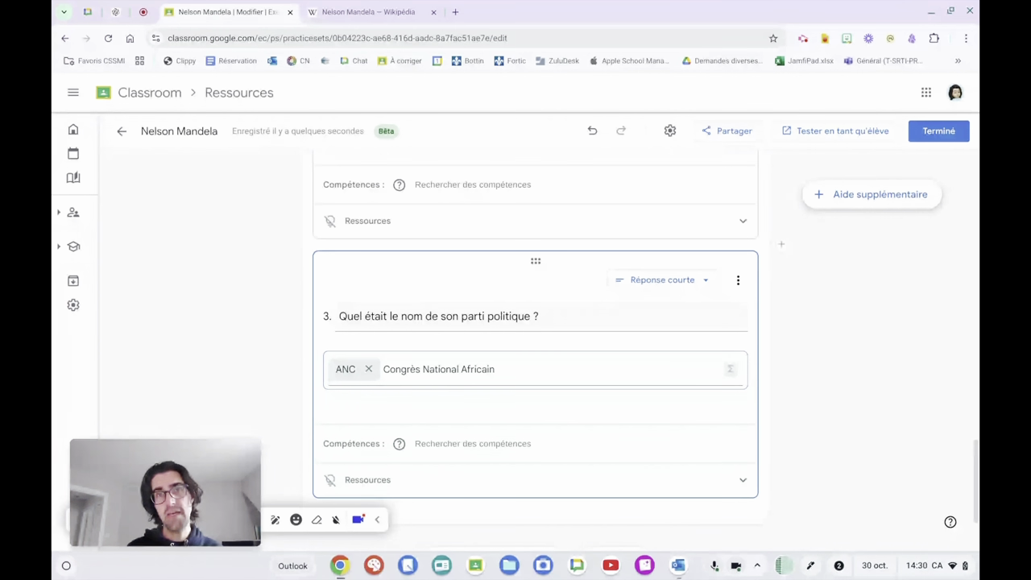
pyautogui.press('Return')
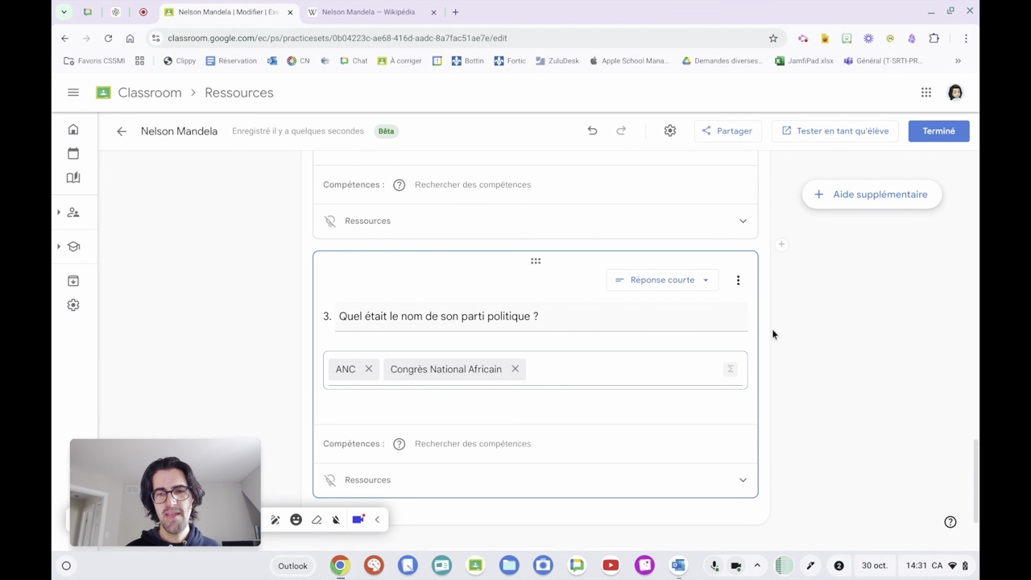
pyautogui.click(741, 283)
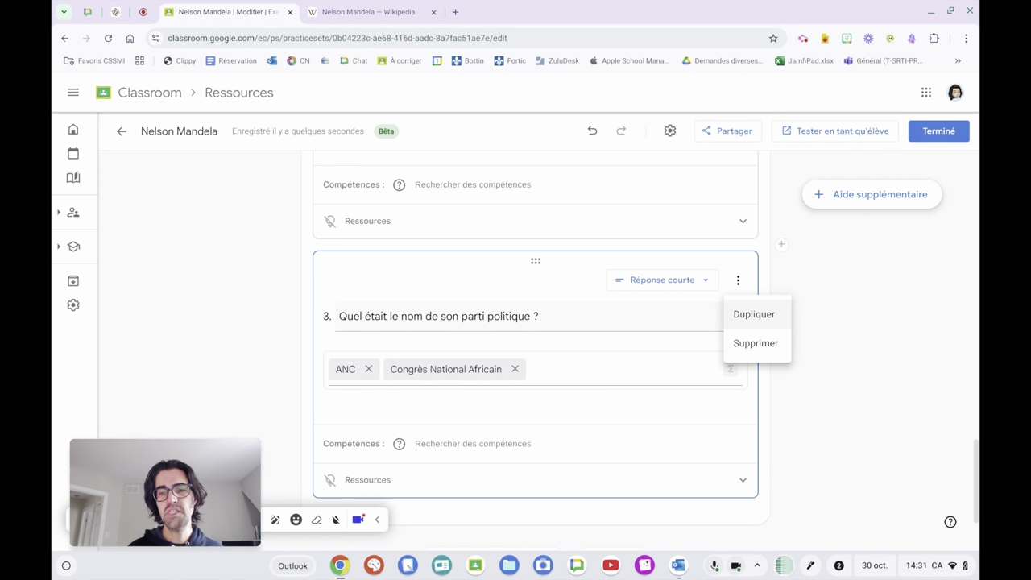
pyautogui.click(856, 304)
pyautogui.scroll(-3, 832, 427)
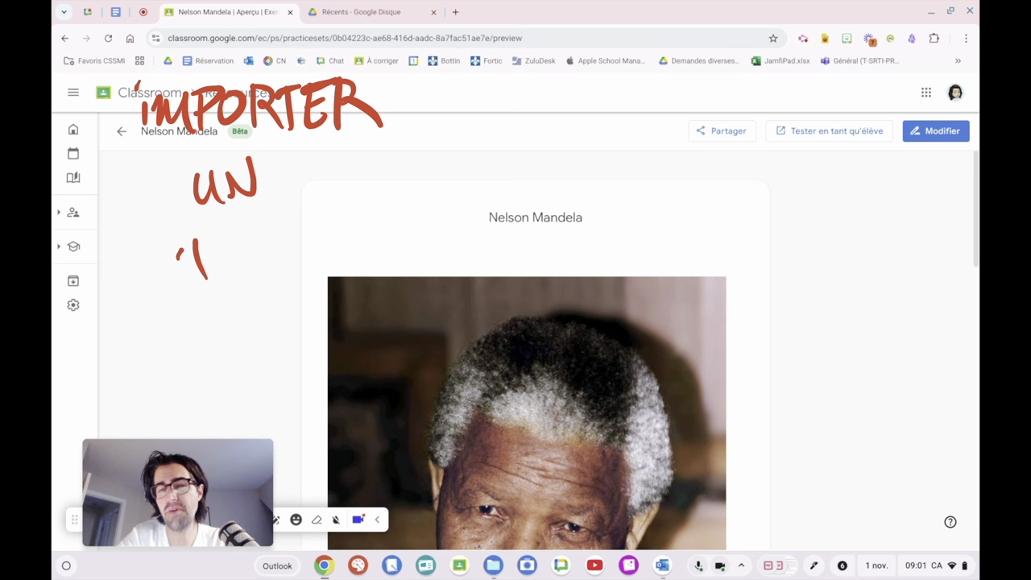
pyautogui.moveTo(181, 241); pyautogui.dragTo(337, 208)
pyautogui.moveTo(401, 403)
pyautogui.mouseDown()
pyautogui.moveTo(414, 232)
pyautogui.moveTo(439, 315)
pyautogui.moveTo(401, 403)
pyautogui.mouseUp()
pyautogui.moveTo(389, 198)
pyautogui.mouseDown()
pyautogui.moveTo(462, 196)
pyautogui.moveTo(390, 107)
pyautogui.mouseUp()
pyautogui.moveTo(389, 106); pyautogui.dragTo(392, 195)
pyautogui.moveTo(400, 127)
pyautogui.mouseDown()
pyautogui.moveTo(434, 126)
pyautogui.moveTo(431, 145)
pyautogui.mouseUp()
pyautogui.moveTo(399, 159); pyautogui.dragTo(428, 156)
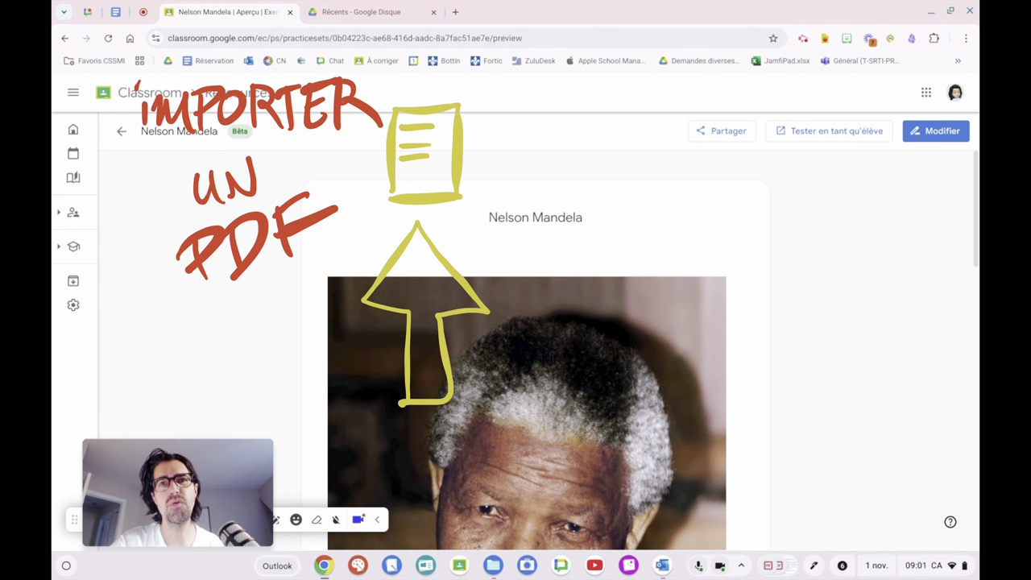
# Reopen the exercise for editing and choose the recent Exercices math PDF from Google Drive for import.
pyautogui.scroll(-10, 897, 384)
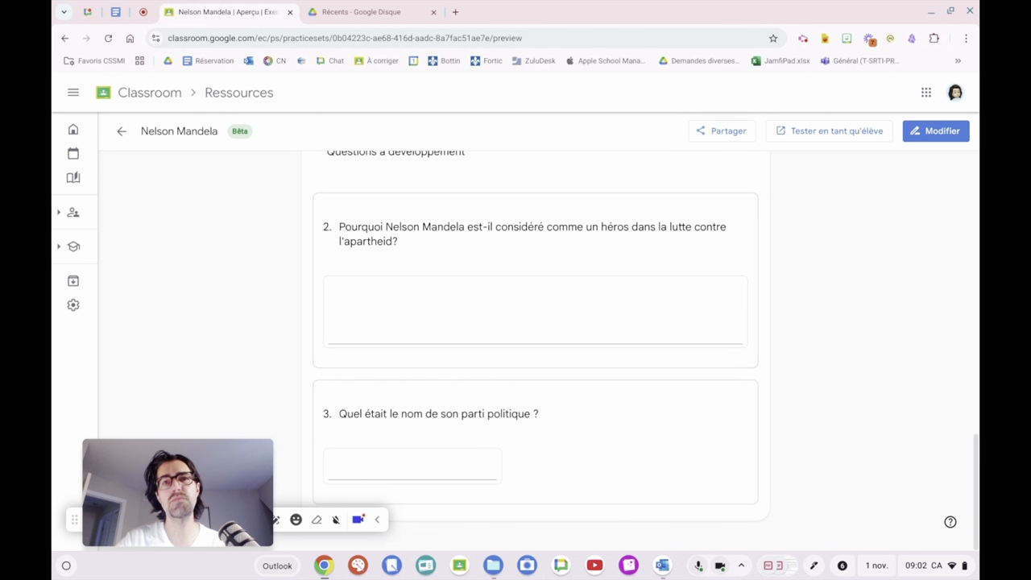
pyautogui.click(936, 141)
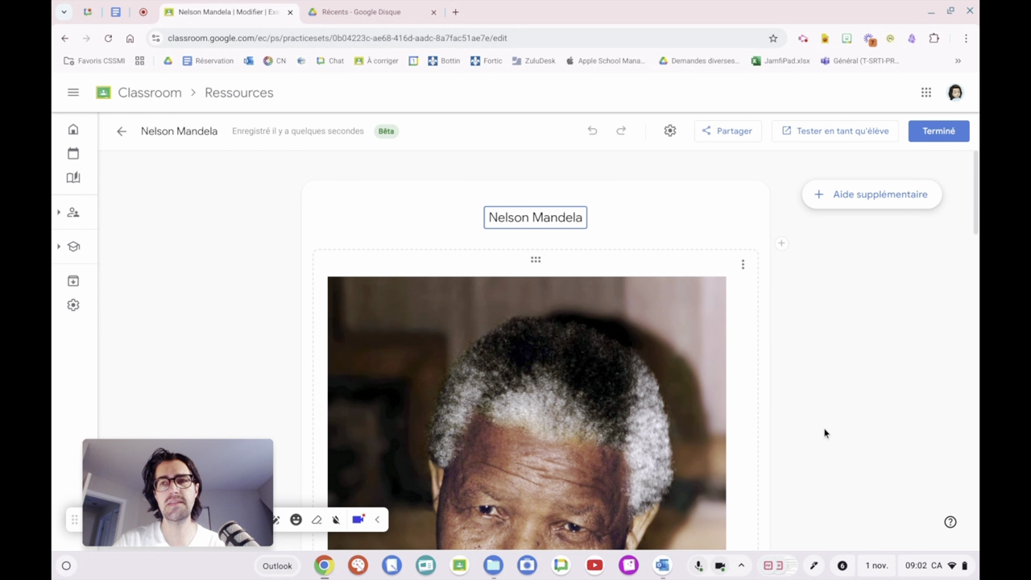
pyautogui.scroll(-15, 824, 434)
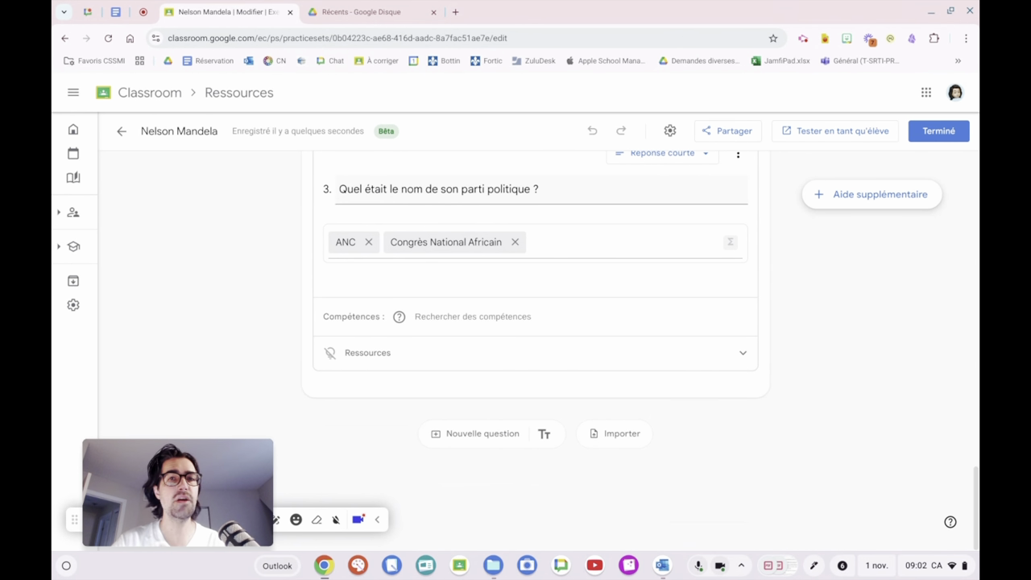
pyautogui.click(615, 437)
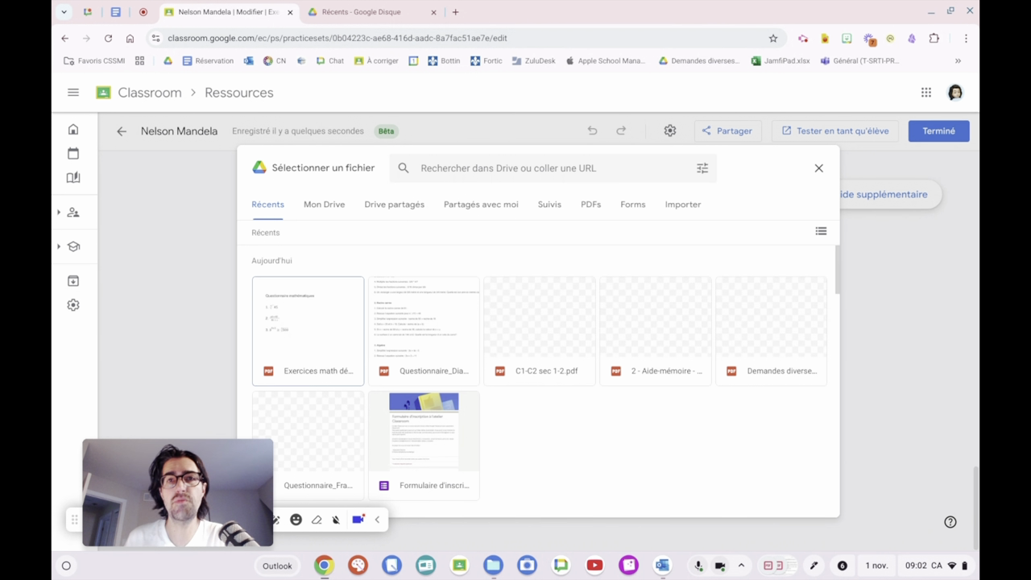
pyautogui.click(304, 328)
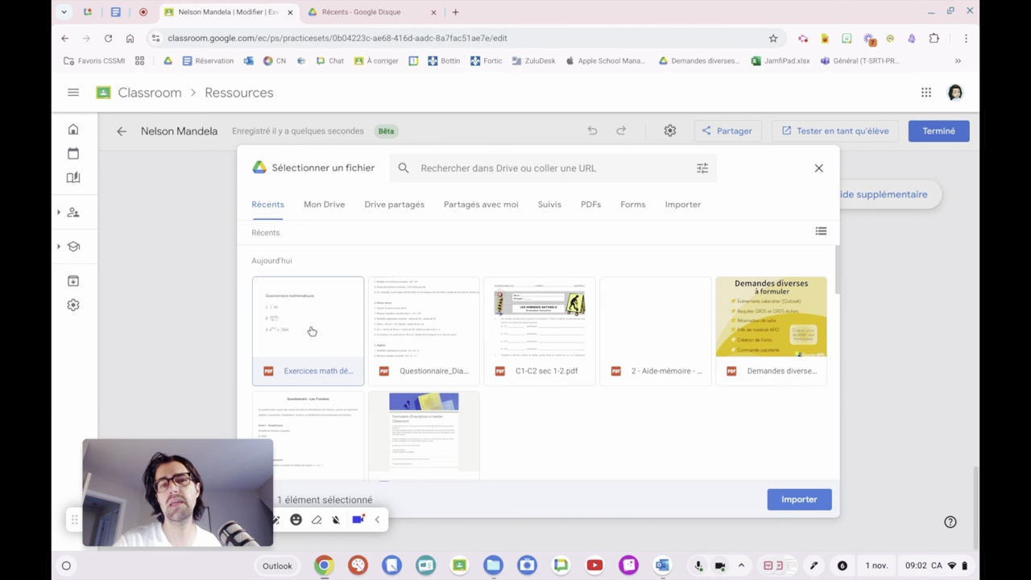
pyautogui.click(787, 498)
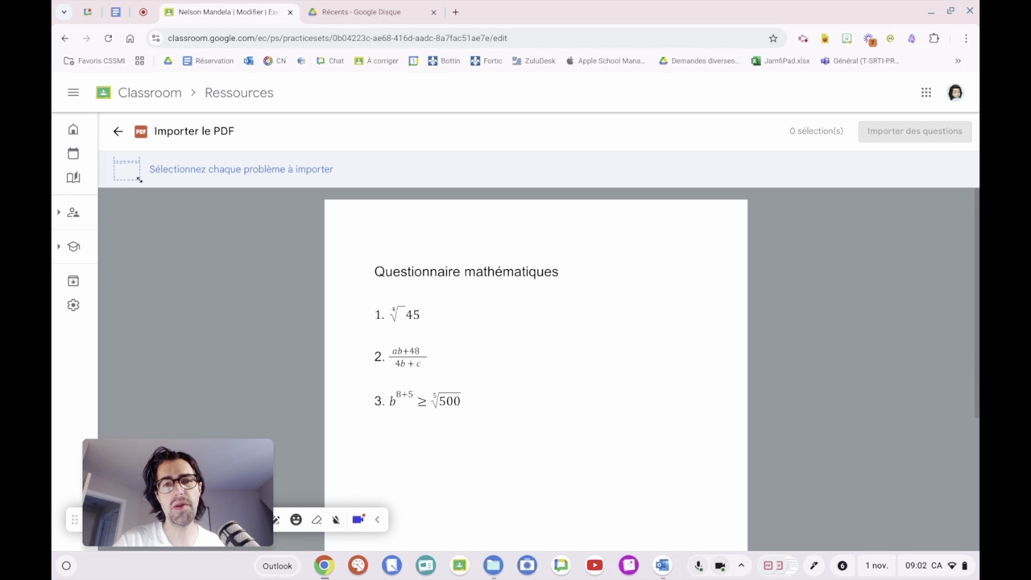
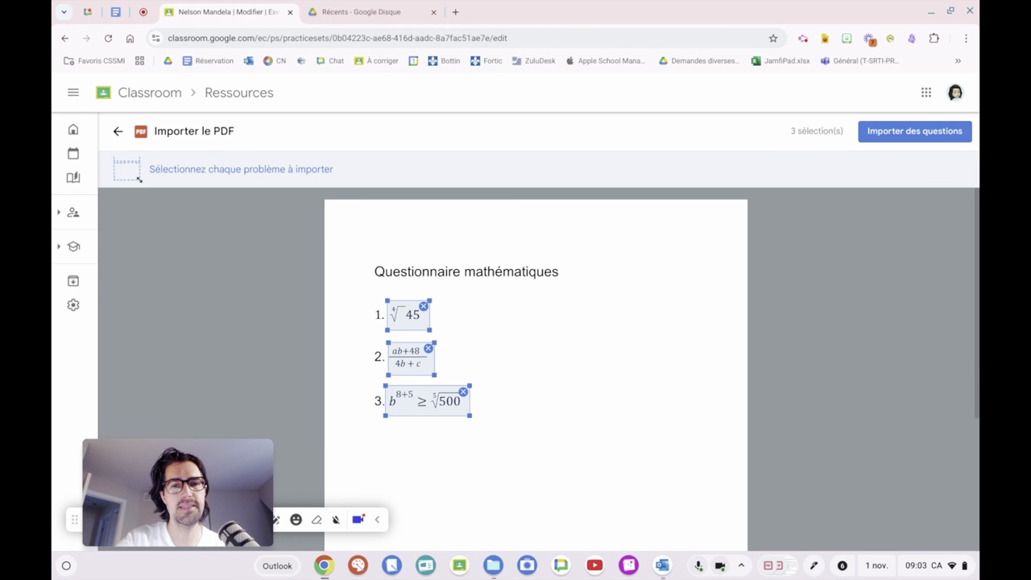
# Import the three math problems marked in the PDF as questions and review them below question 3.
pyautogui.click(889, 135)
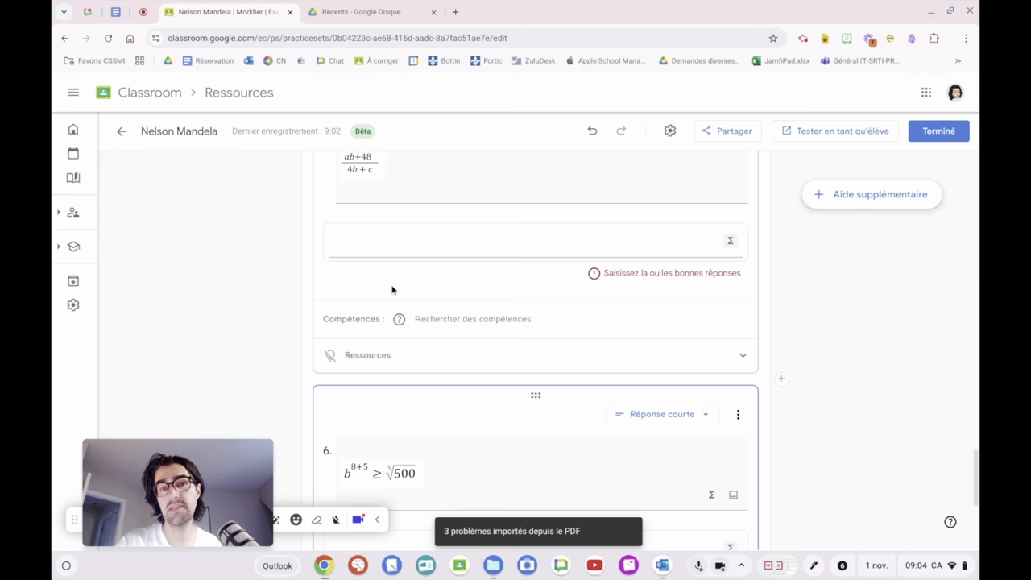
pyautogui.scroll(8, 391, 290)
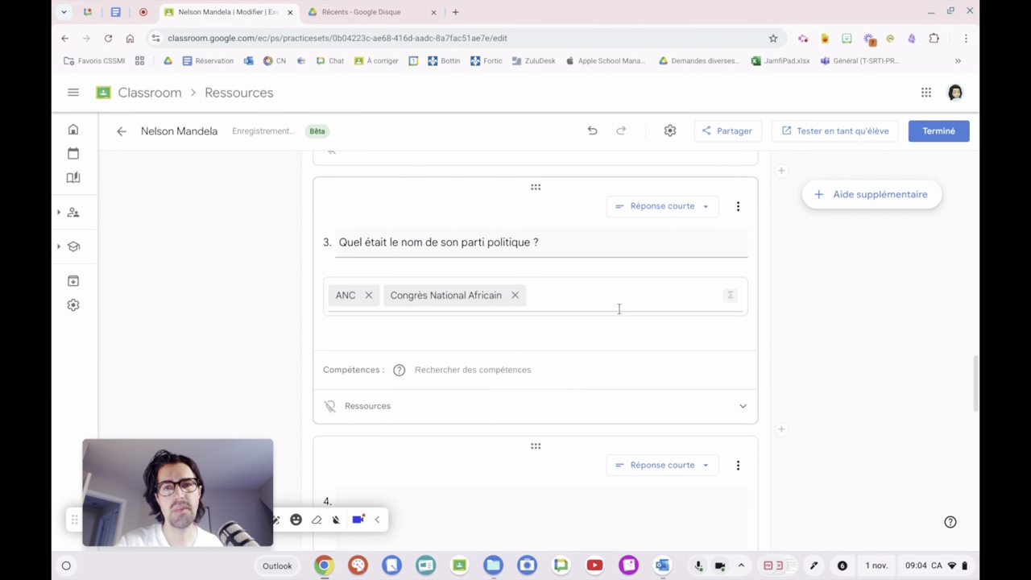
pyautogui.scroll(-4, 617, 307)
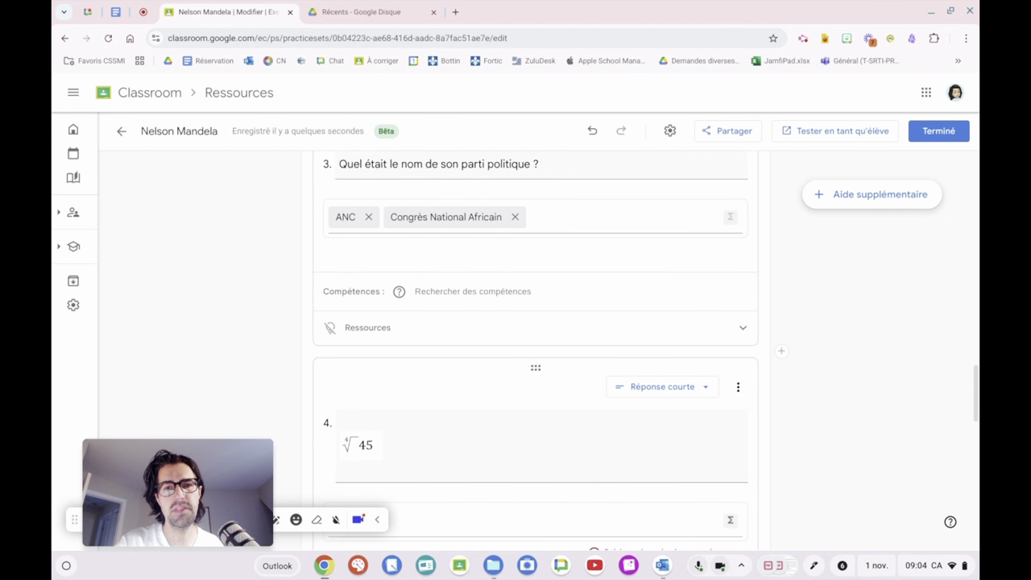
pyautogui.scroll(-3, 618, 308)
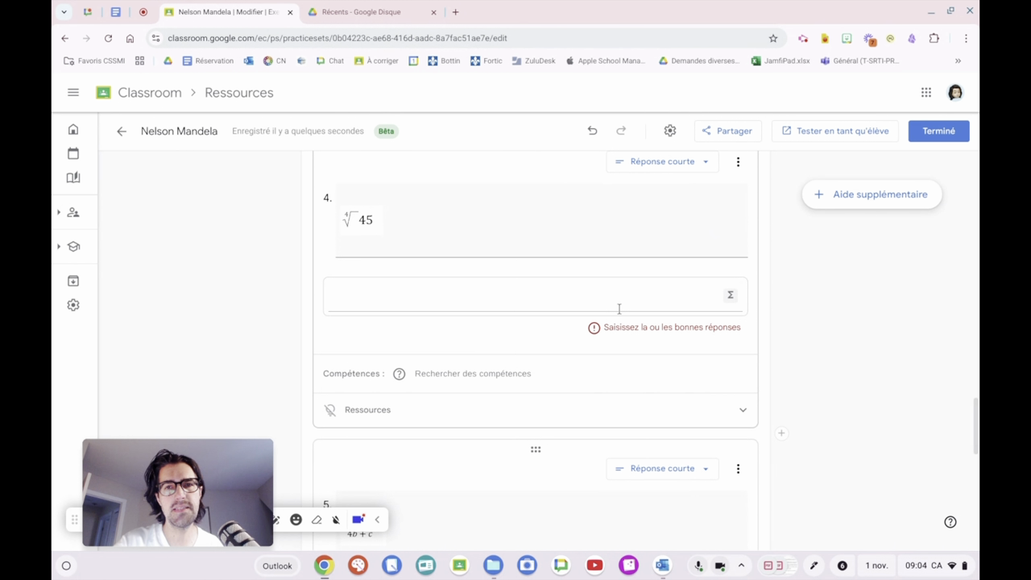
pyautogui.scroll(1, 619, 309)
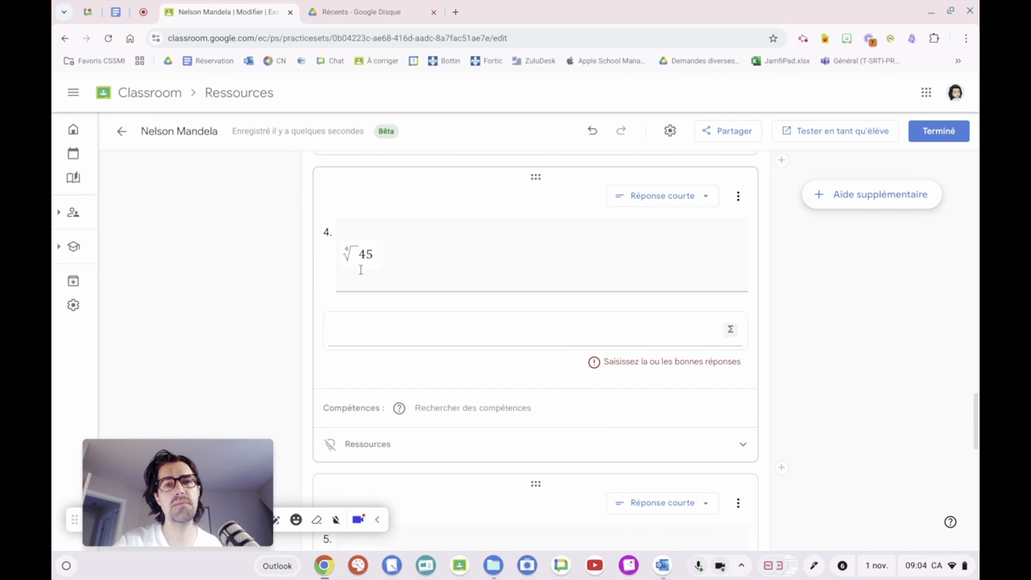
# Add the text “Résous” below the root expression in question 4.
pyautogui.click(381, 285)
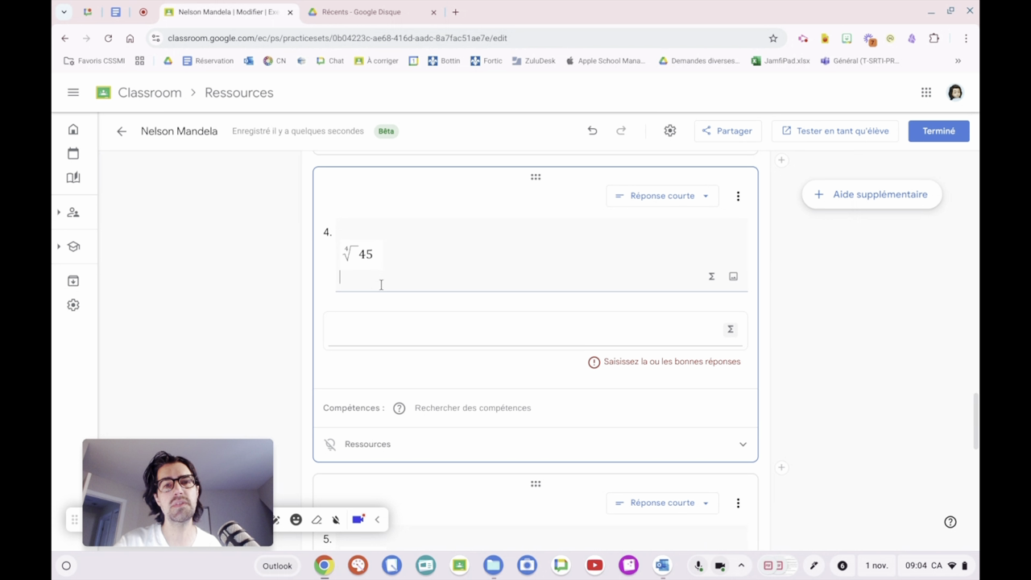
pyautogui.write('R')
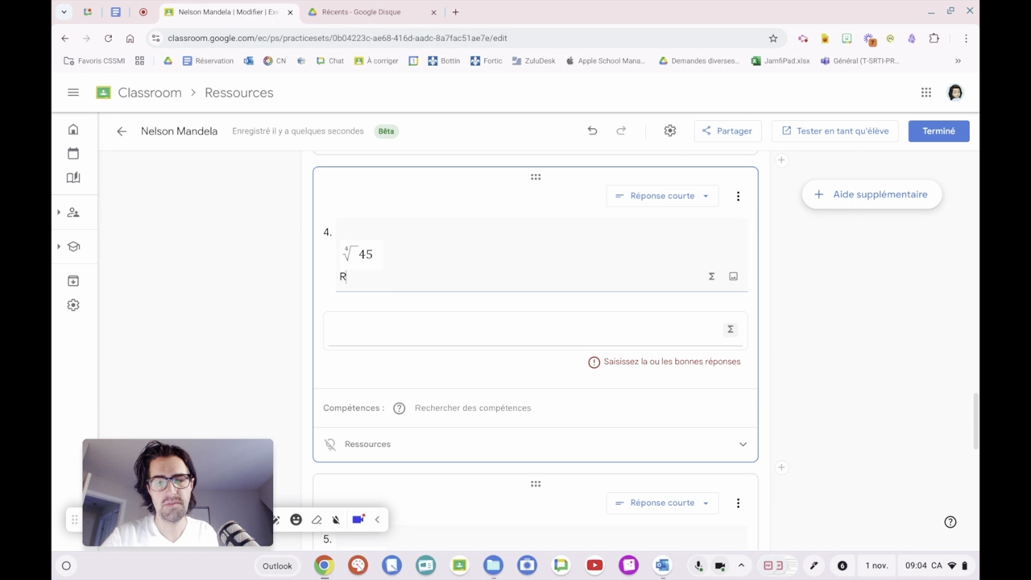
pyautogui.write('ésous')
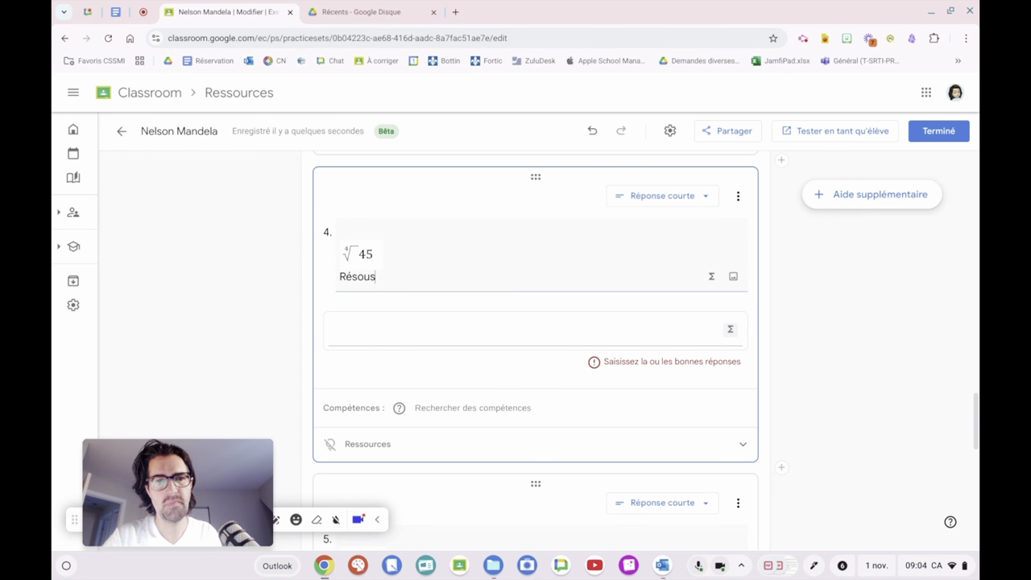
pyautogui.click(704, 301)
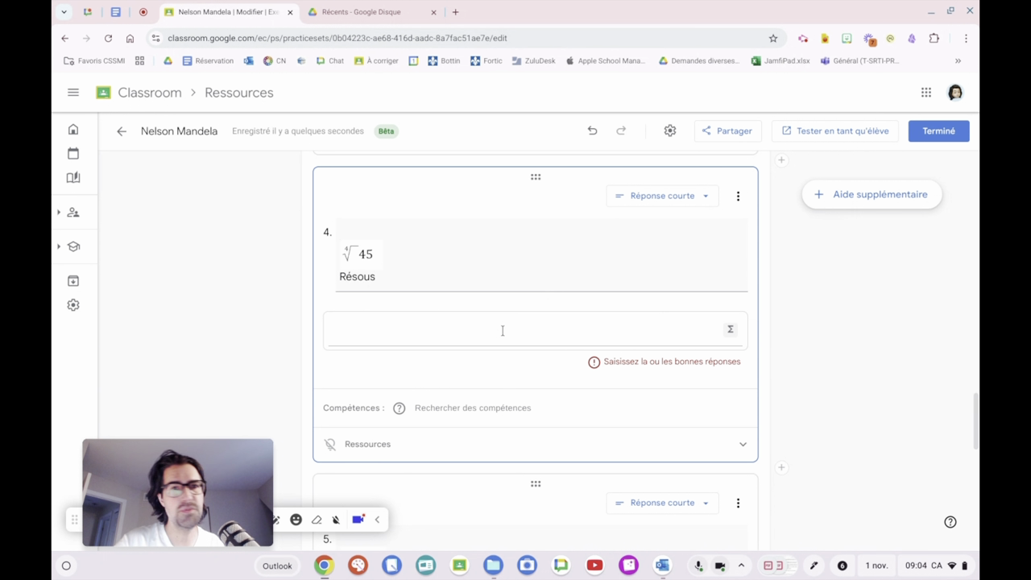
# Import the Google Form “Classe de mots : le déterminant” from Drive at the end of the exercise, after question 6.
pyautogui.scroll(-3, 502, 330)
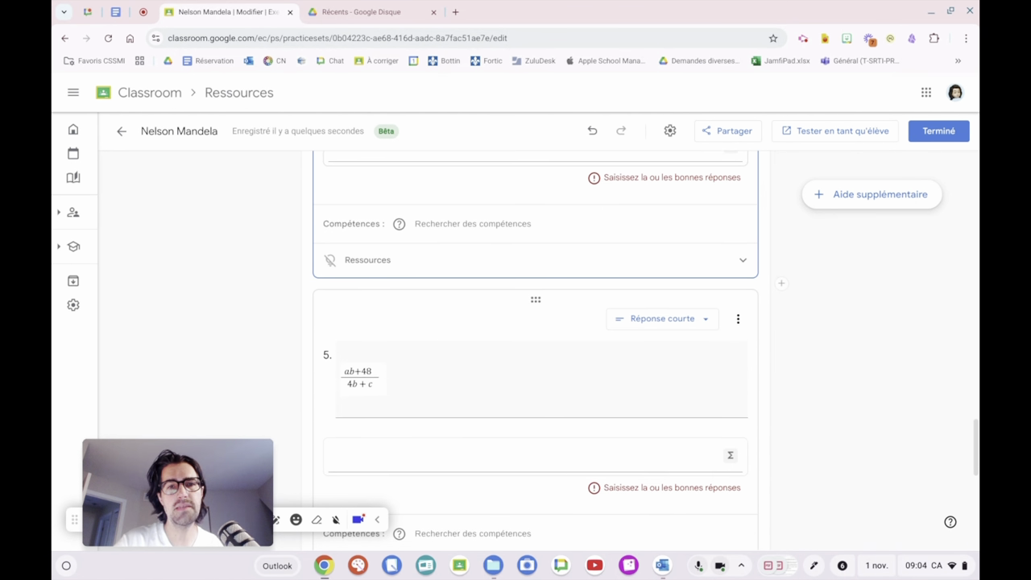
pyautogui.scroll(-1, 536, 353)
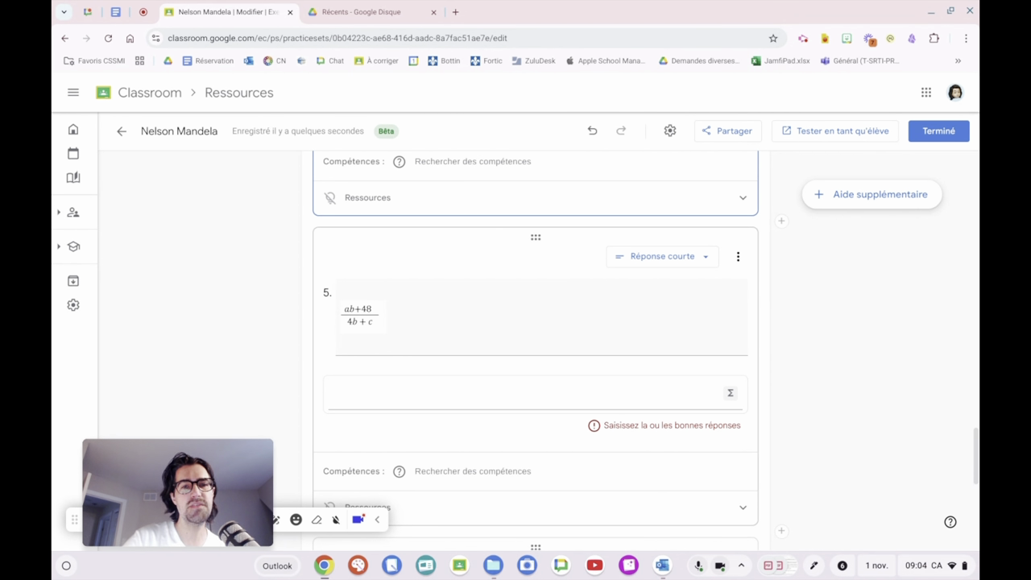
pyautogui.scroll(-5, 627, 401)
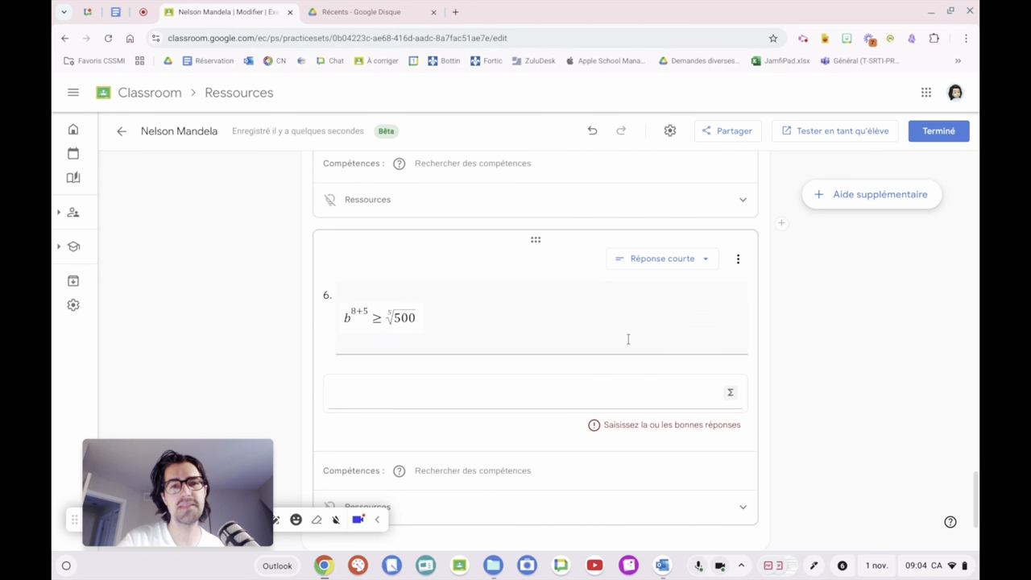
pyautogui.scroll(-3, 501, 355)
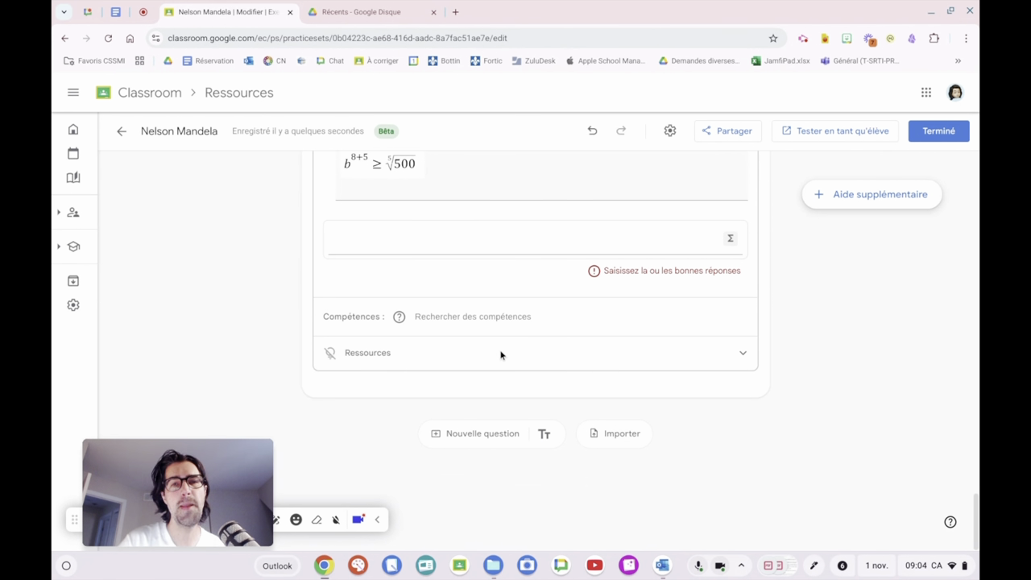
pyautogui.click(625, 435)
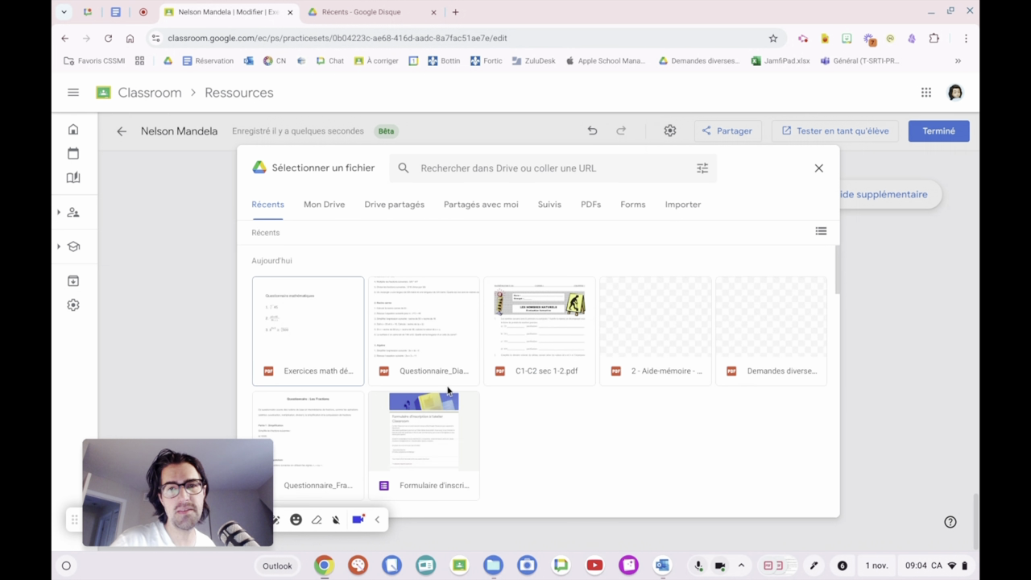
pyautogui.click(642, 210)
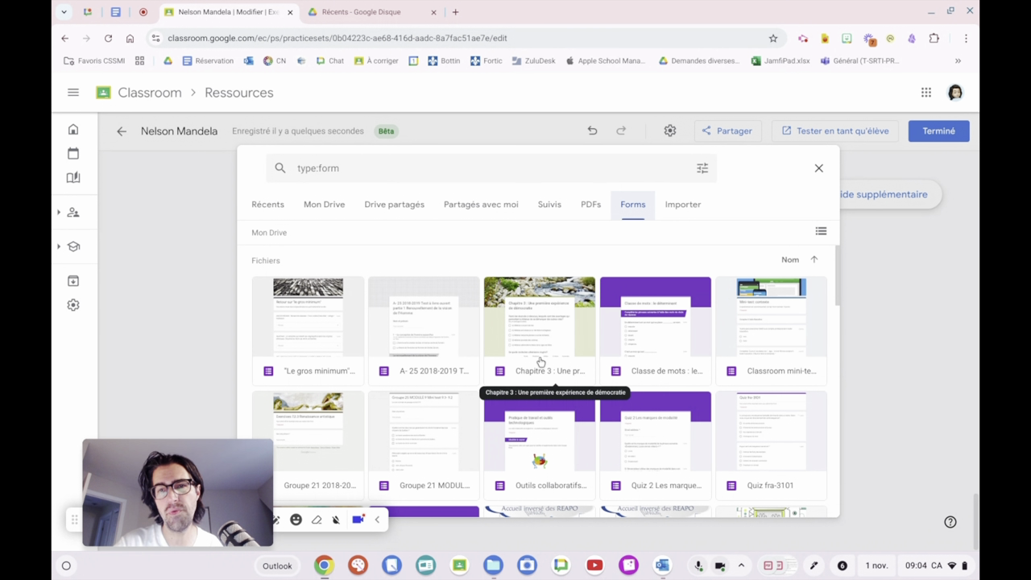
pyautogui.click(675, 349)
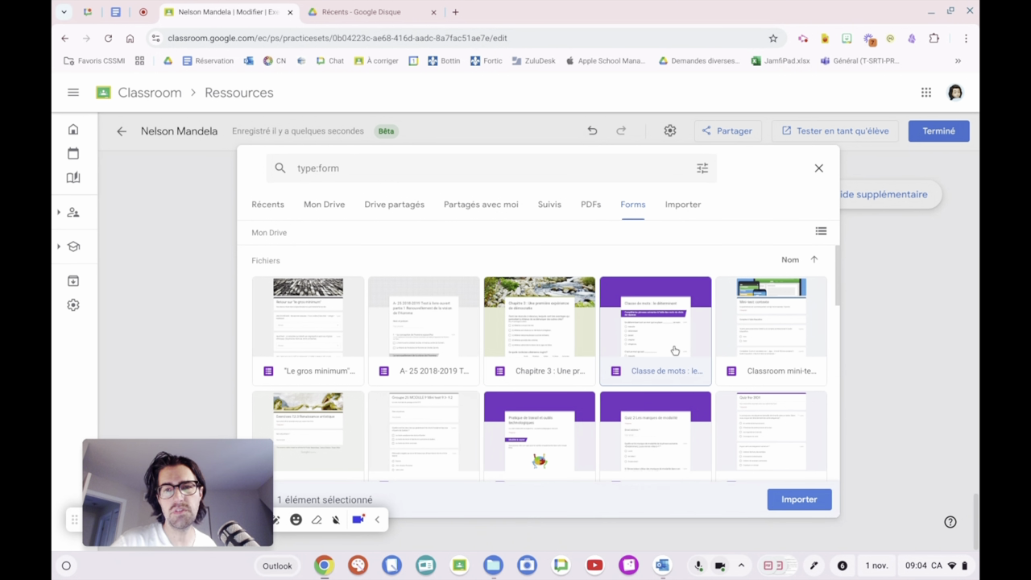
pyautogui.click(814, 501)
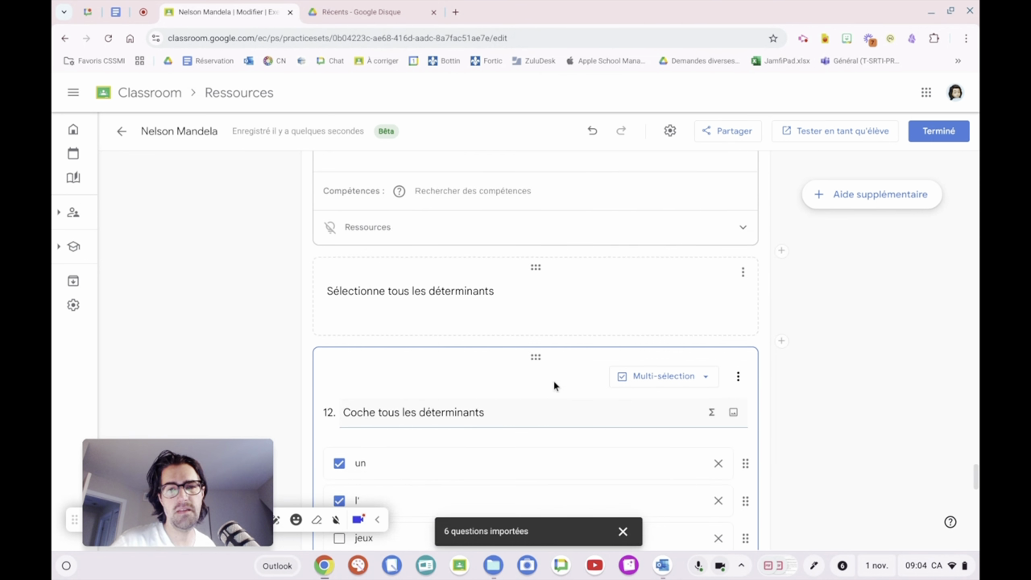
# Review the questions imported from the form, including their answer options and the answers marked correct.
pyautogui.scroll(-3, 502, 452)
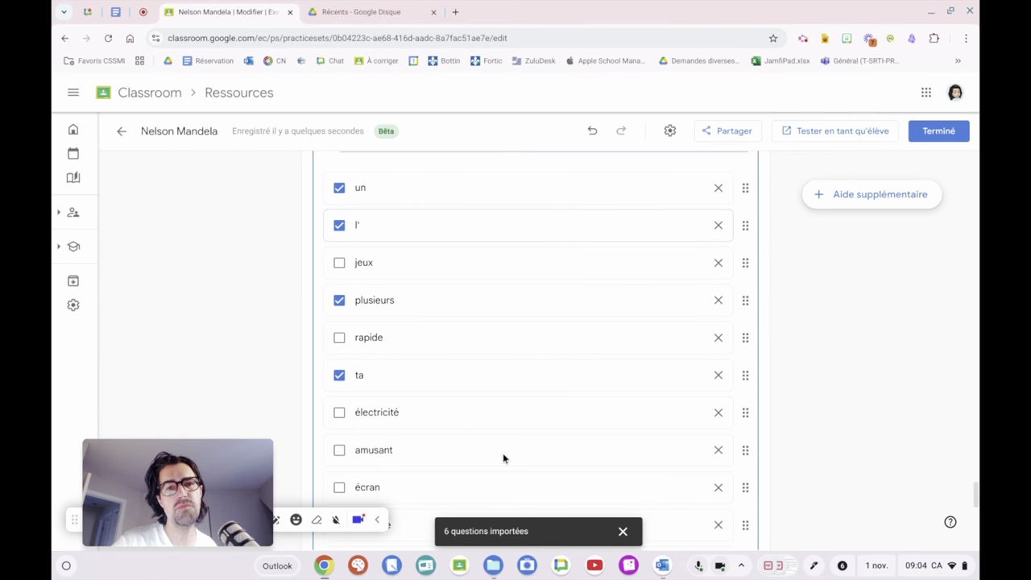
pyautogui.scroll(2, 511, 295)
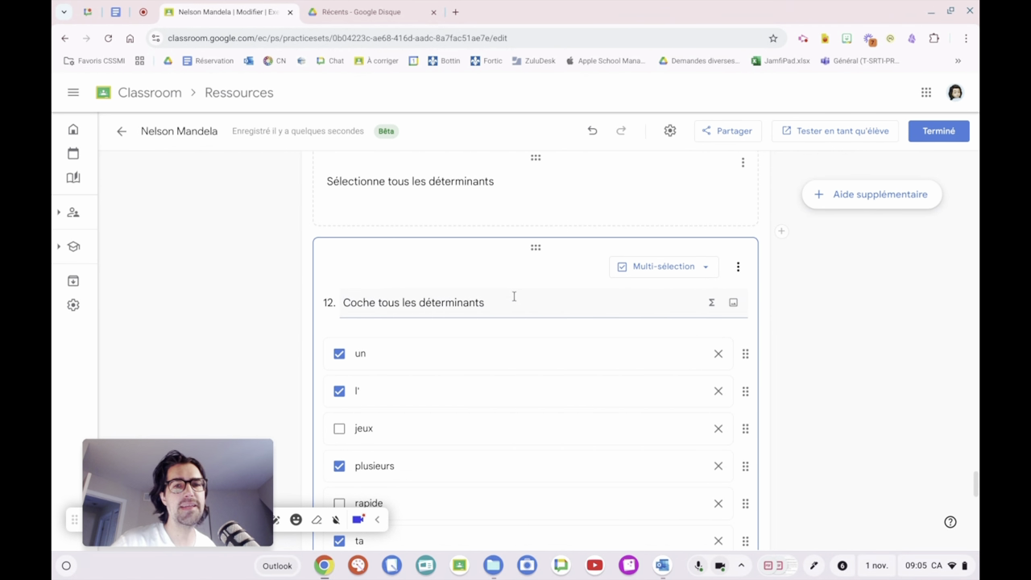
pyautogui.scroll(-10, 514, 296)
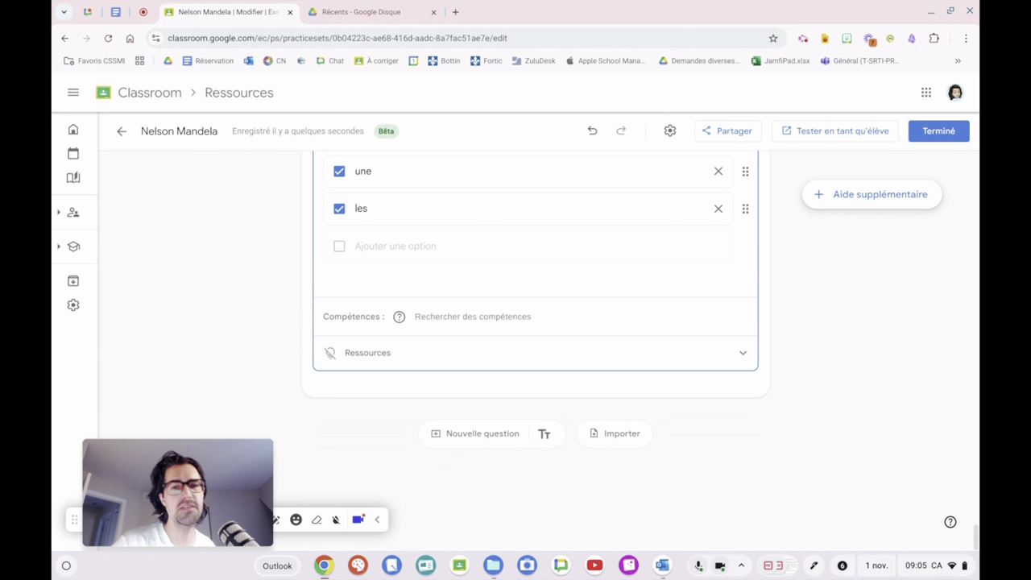
pyautogui.scroll(10, 535, 339)
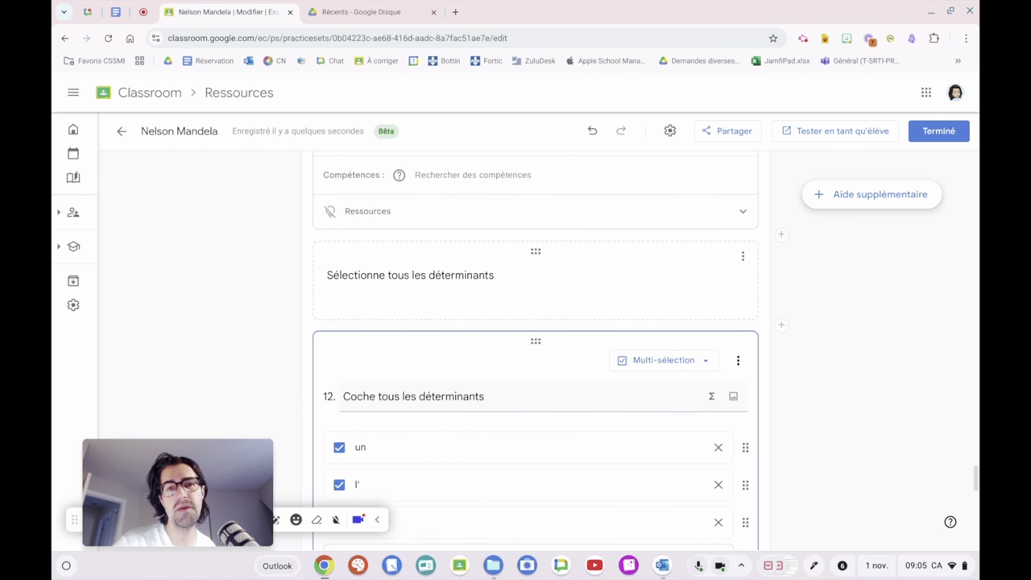
pyautogui.scroll(8, 535, 339)
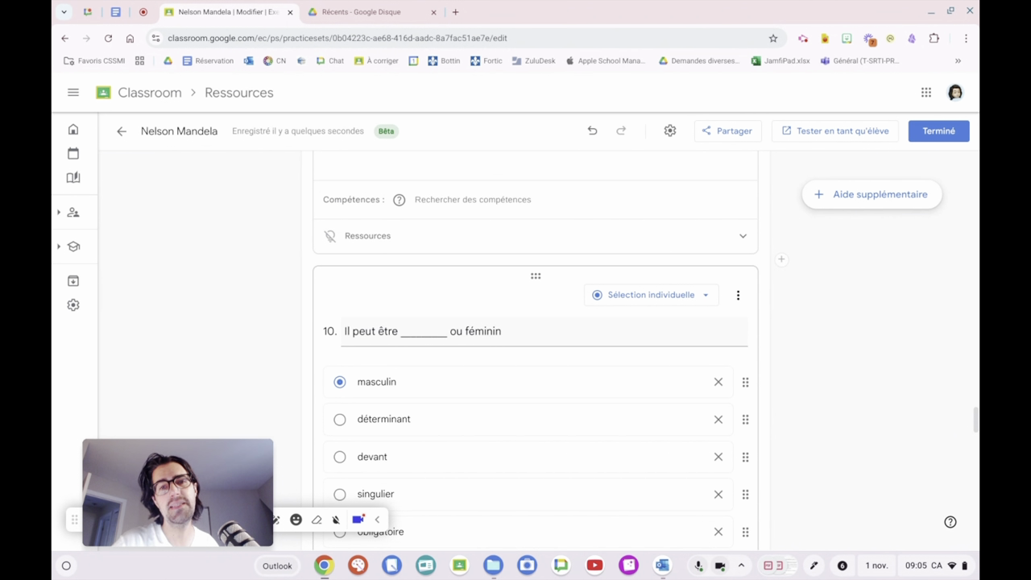
pyautogui.scroll(8, 947, 274)
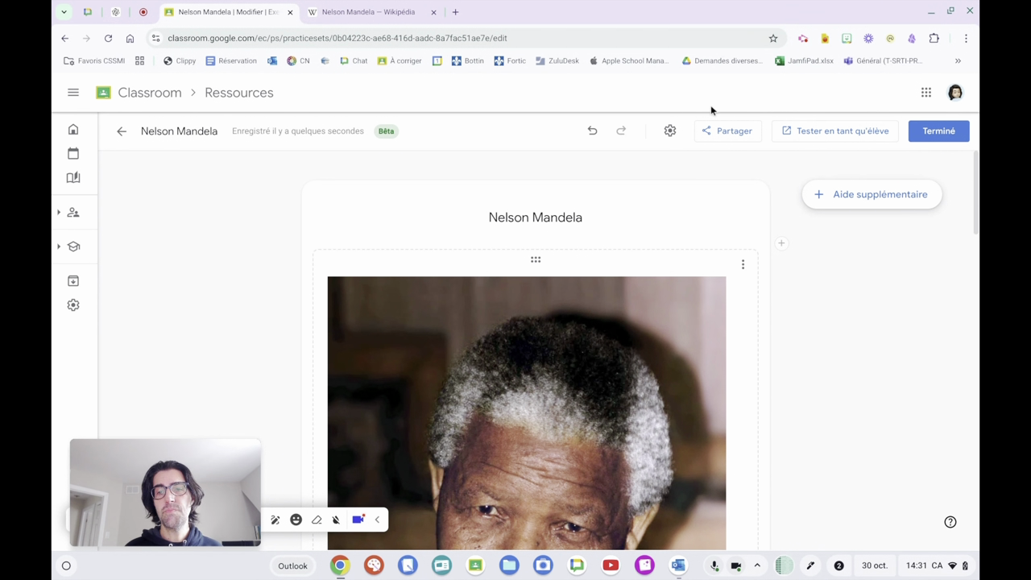
# Enable Donner accès aux enseignants via un lien for the Nelson Mandela exercise and open the link preview.
pyautogui.click(718, 131)
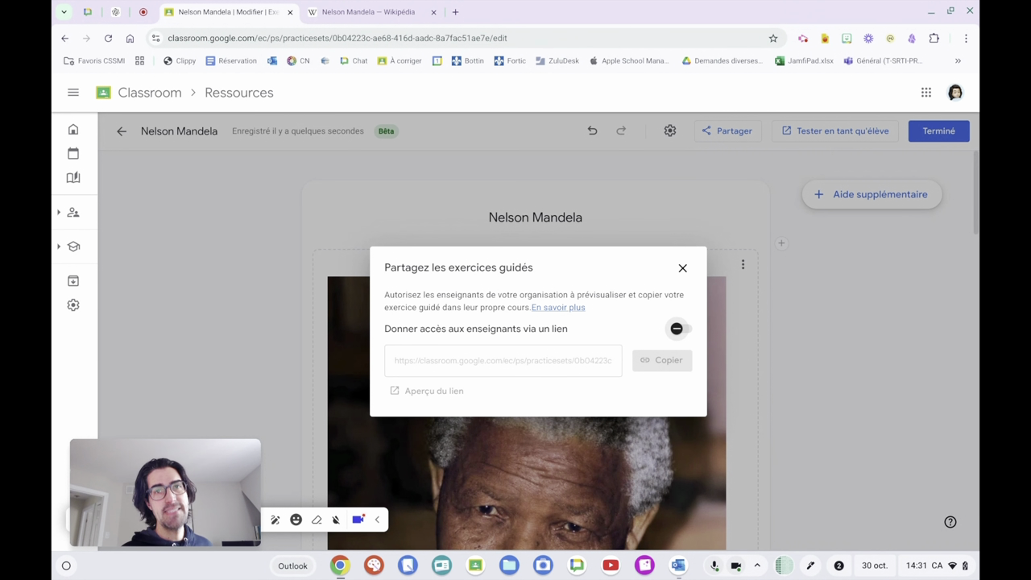
pyautogui.click(676, 330)
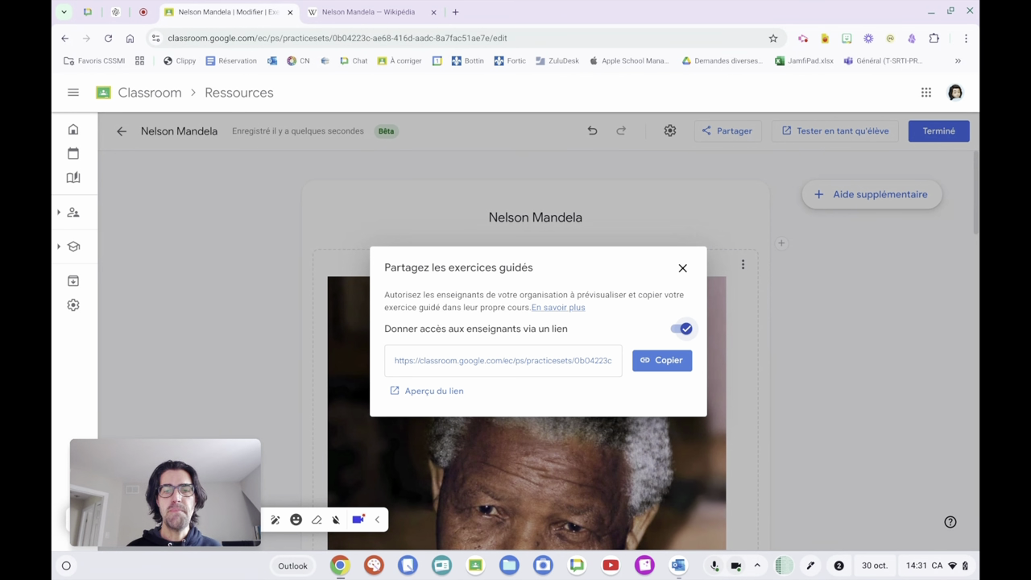
pyautogui.click(409, 393)
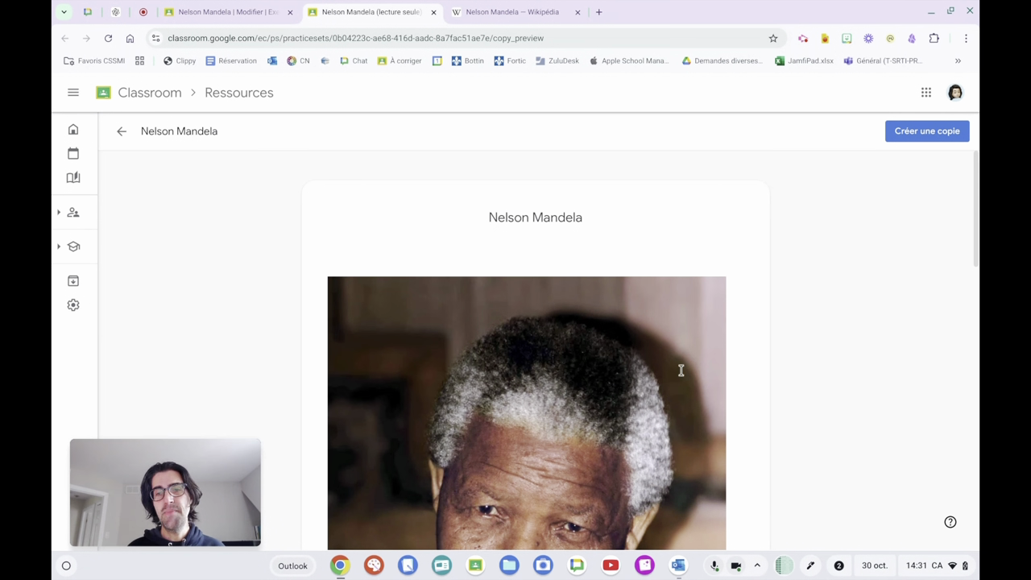
# Look through the read-only preview that other teachers get, then leave it for the resources list.
pyautogui.scroll(-5, 767, 306)
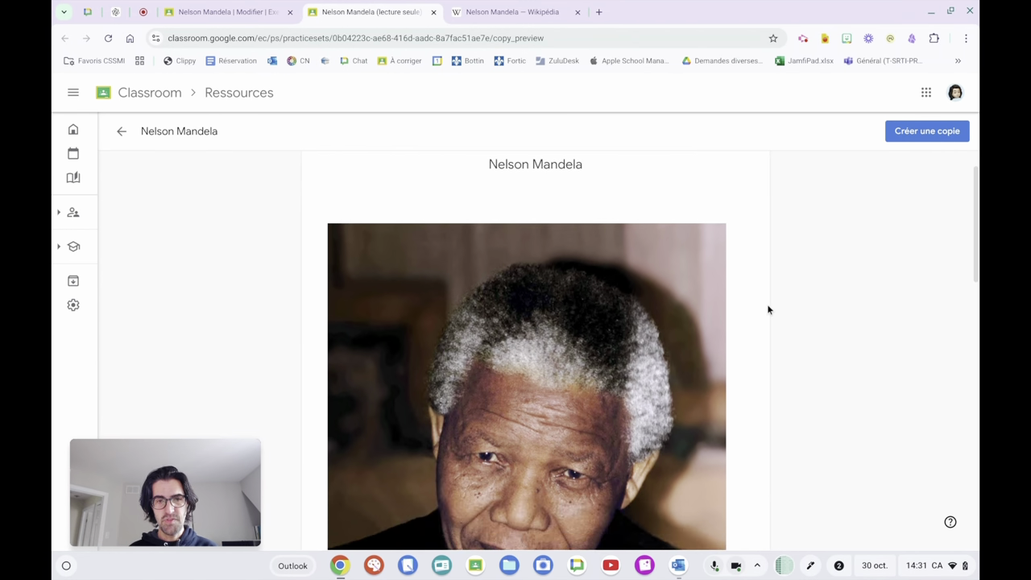
pyautogui.scroll(-5, 767, 306)
pyautogui.scroll(10, 767, 306)
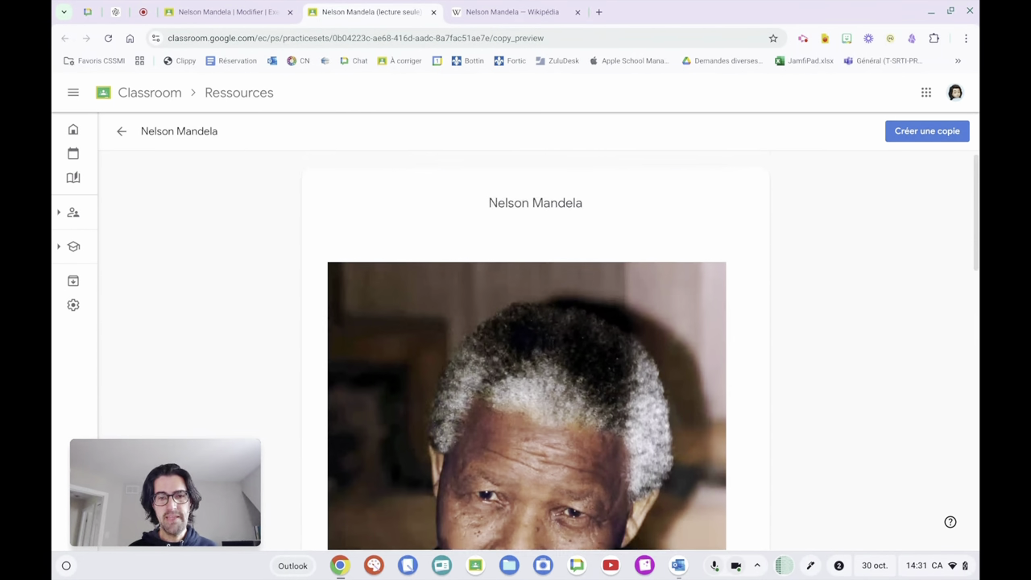
pyautogui.scroll(-8, 767, 307)
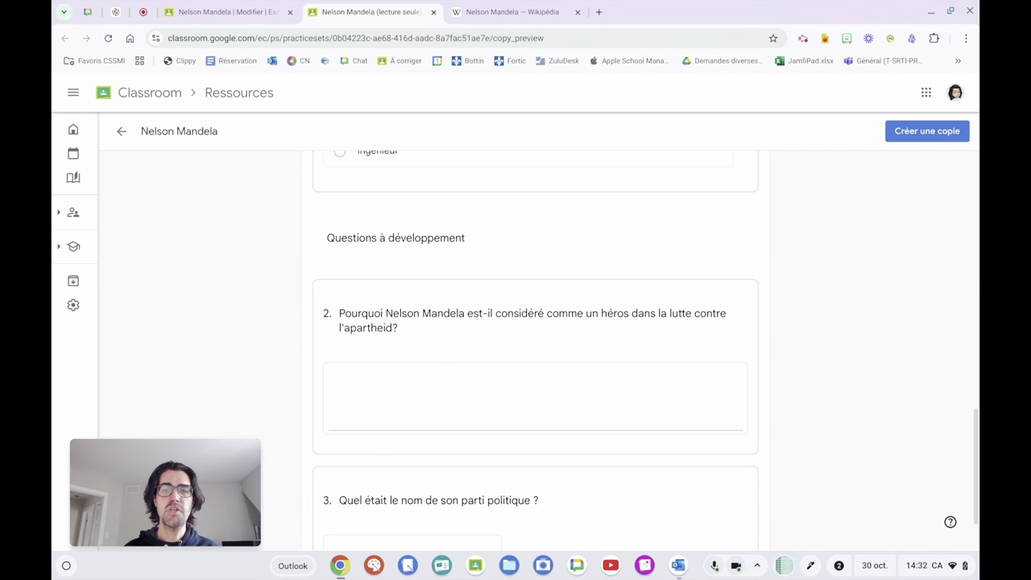
pyautogui.click(121, 133)
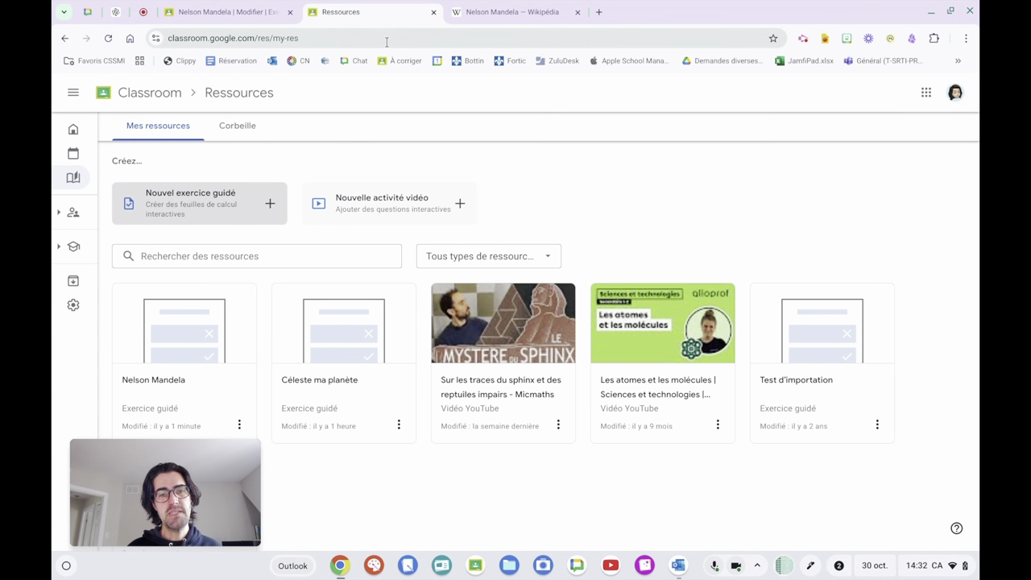
# Return to the exercise editor, close the sharing settings, finish editing and go back to the resources list.
pyautogui.click(262, 16)
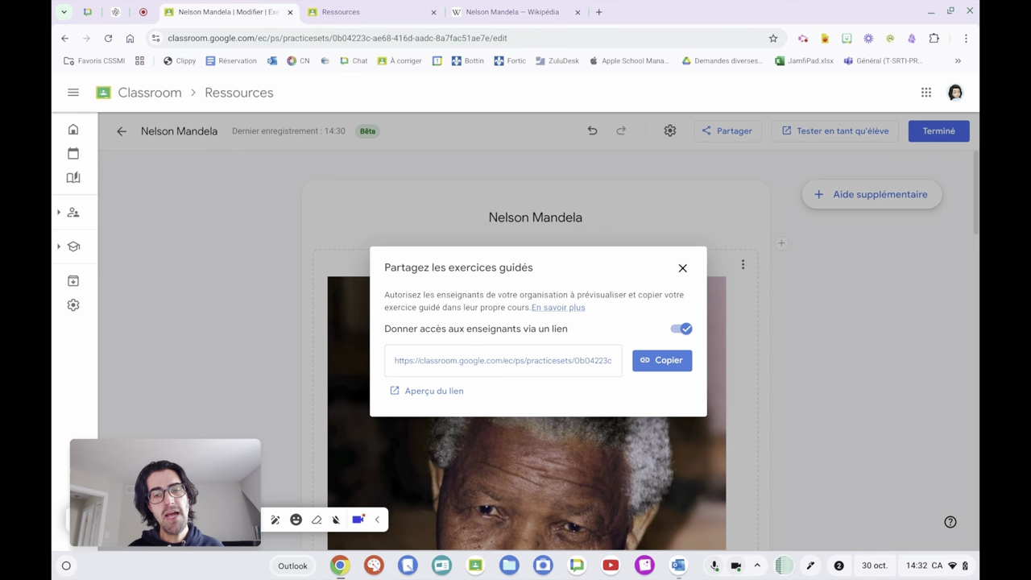
pyautogui.click(568, 423)
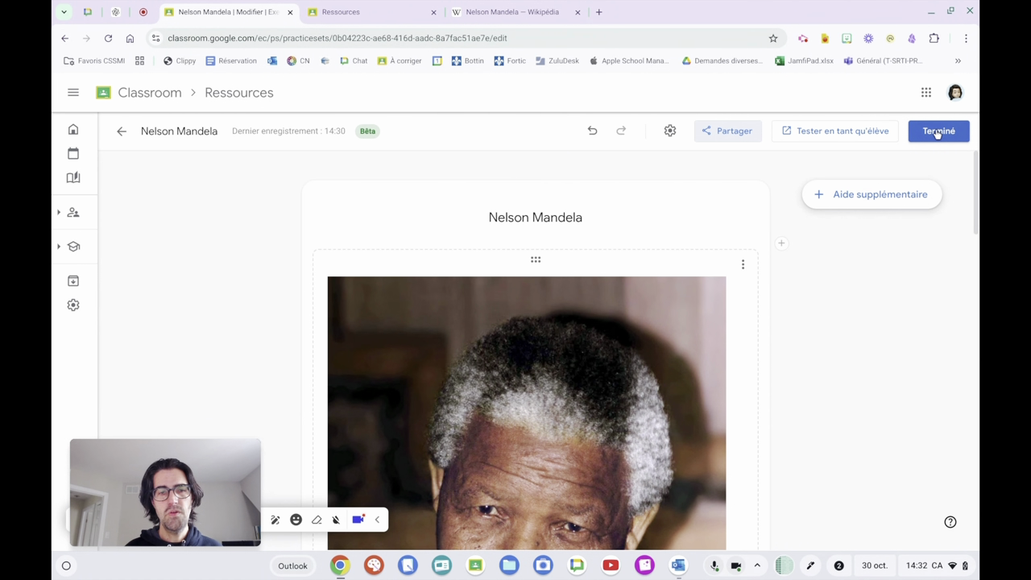
pyautogui.click(938, 133)
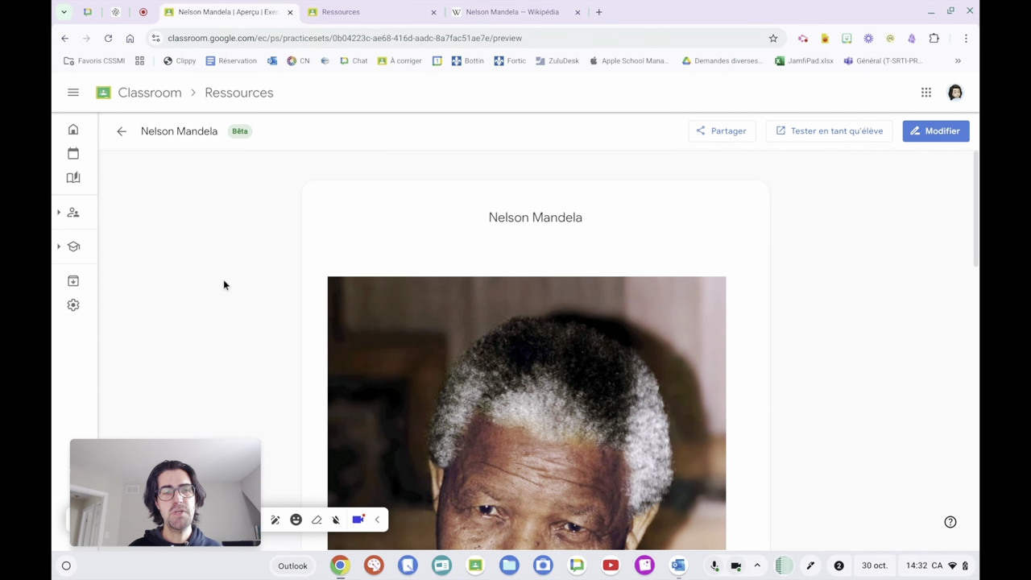
pyautogui.click(121, 130)
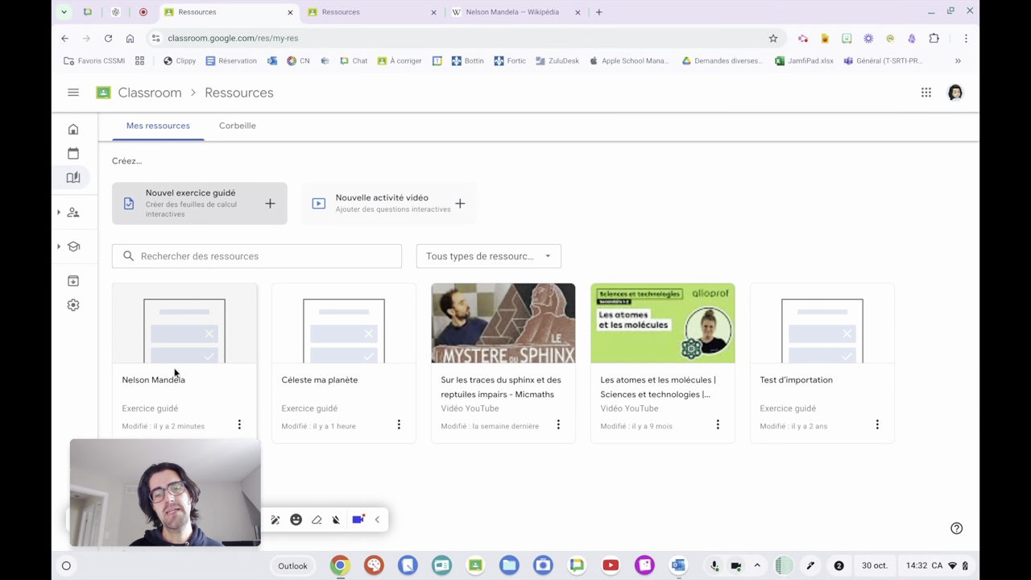
# Search the resources for “mandela” and clear the search.
pyautogui.scroll(-1, 187, 345)
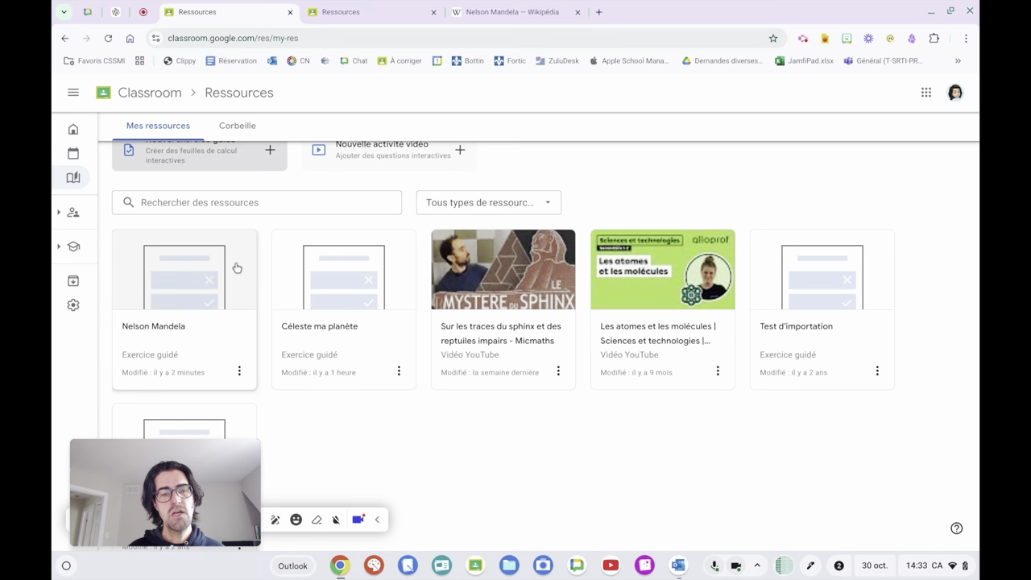
pyautogui.click(242, 202)
pyautogui.write('mad')
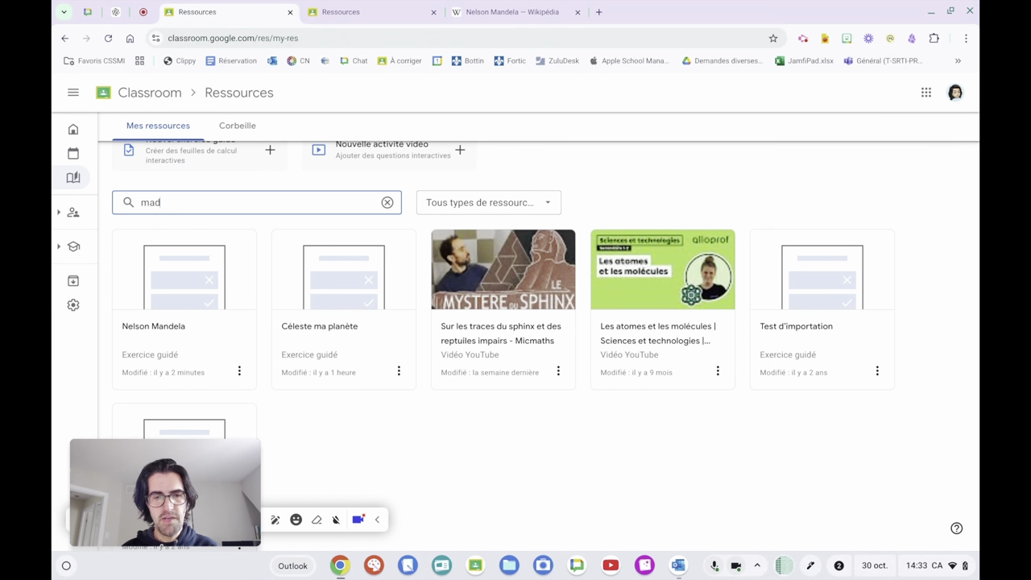
pyautogui.write('ndela')
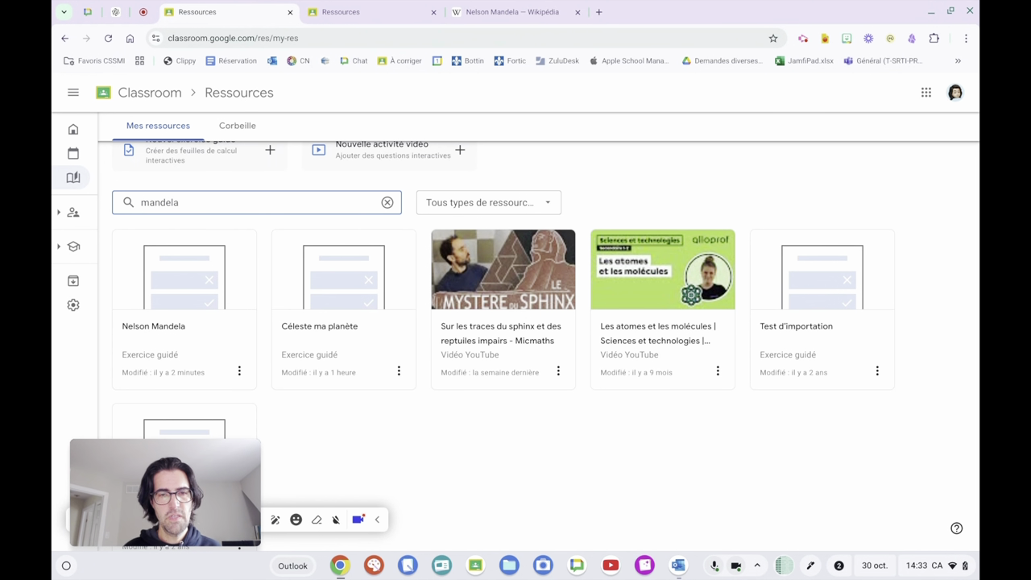
pyautogui.press('Return')
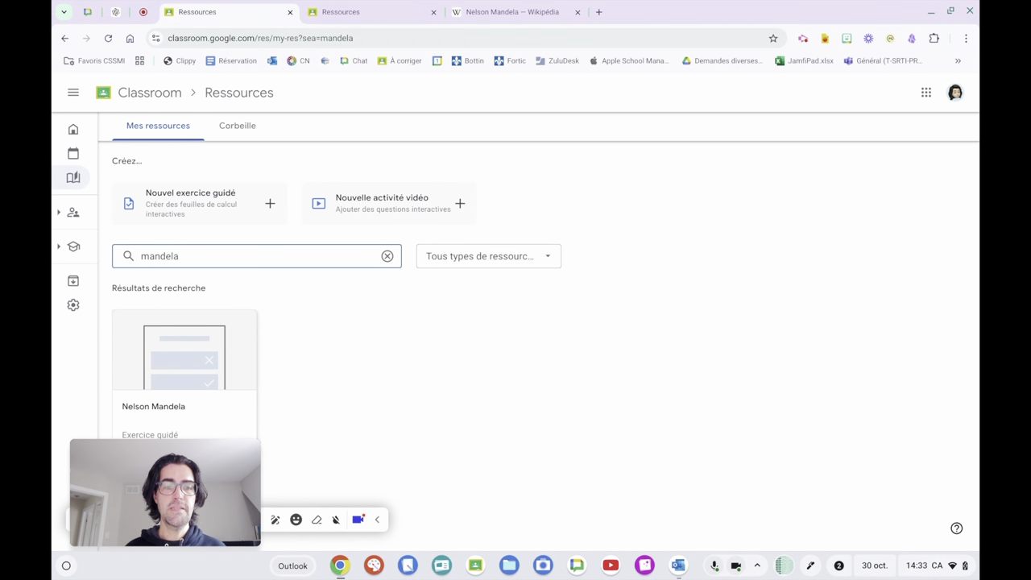
pyautogui.click(388, 255)
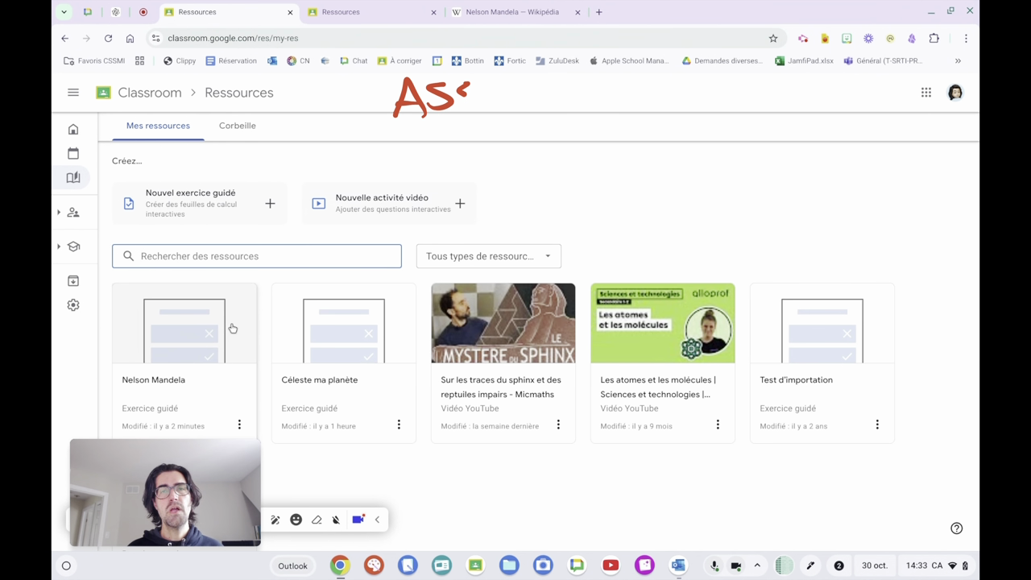
# Create a new assignment titled “Nelson Mandela” in the classwork of the Test 2024 course.
pyautogui.moveTo(69, 222)
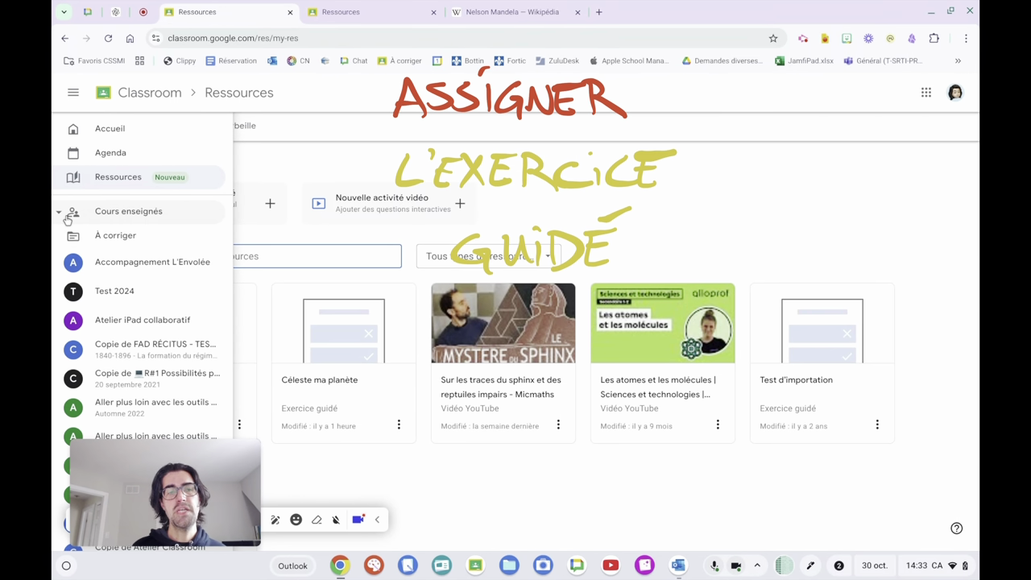
pyautogui.click(99, 295)
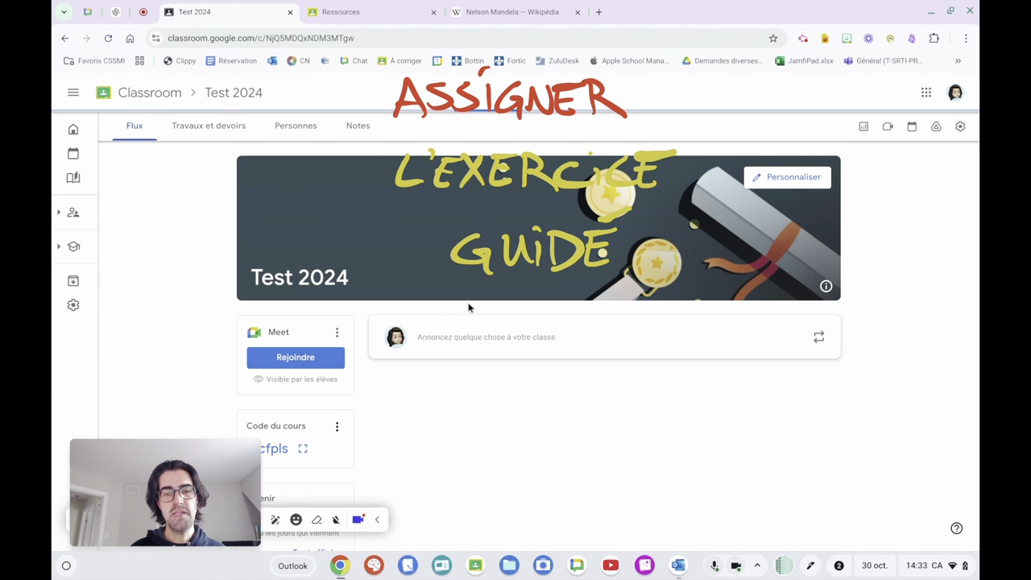
pyautogui.click(217, 127)
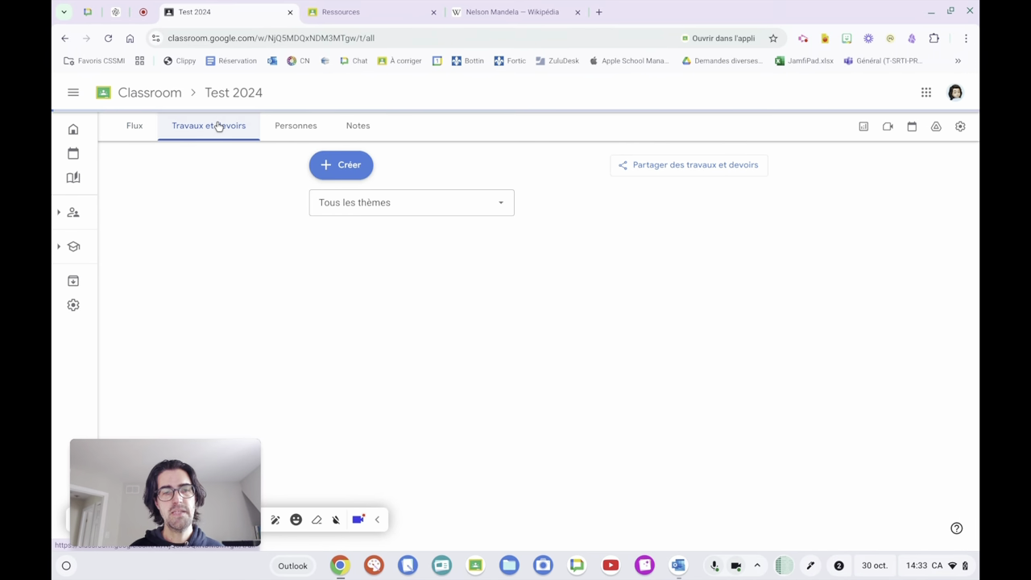
pyautogui.click(344, 169)
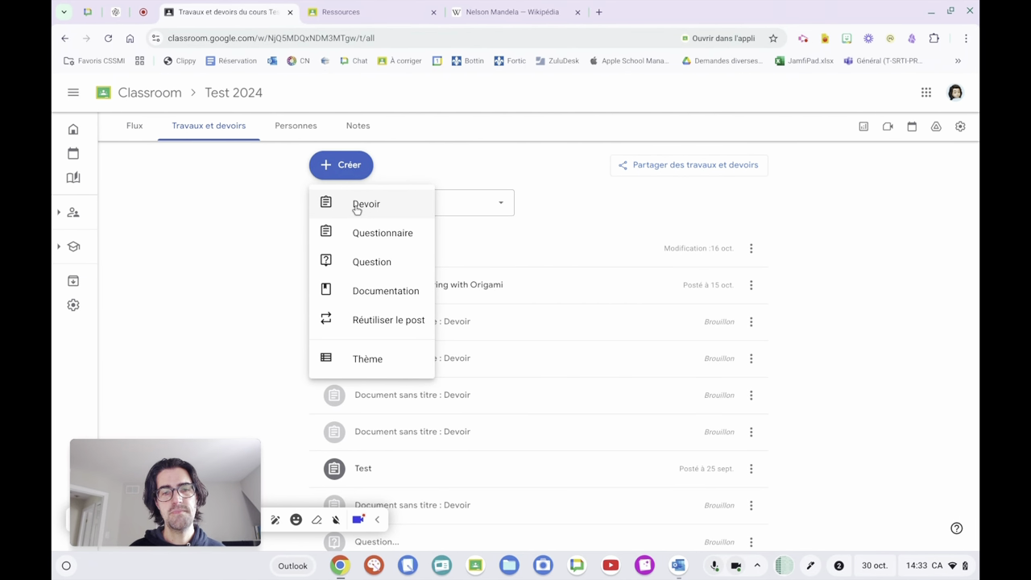
pyautogui.click(359, 207)
pyautogui.write('Nelson Mandela')
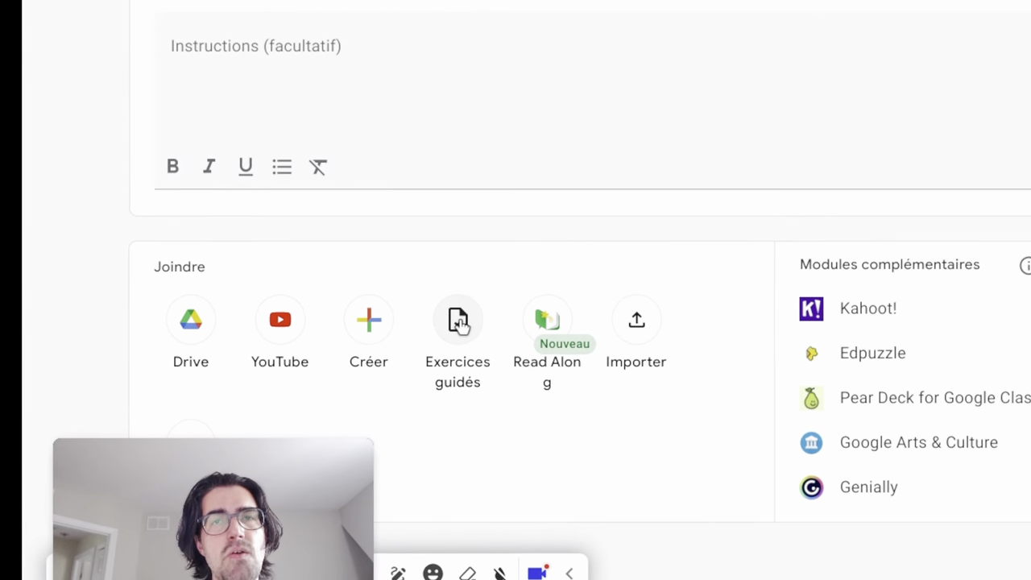
# Preview the existing Nelson Mandela guided exercise and attach it to the assignment.
pyautogui.click(459, 321)
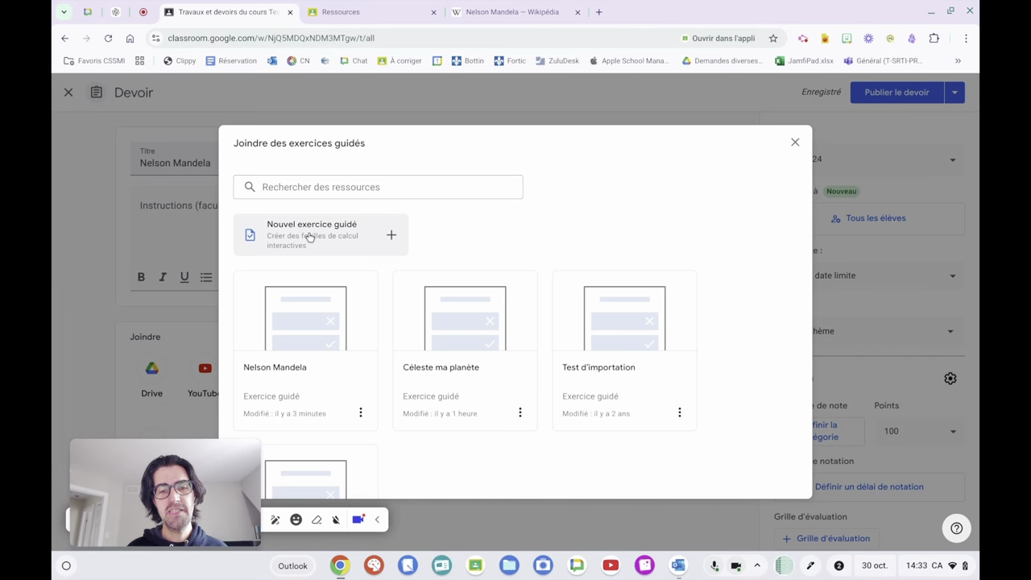
pyautogui.click(328, 328)
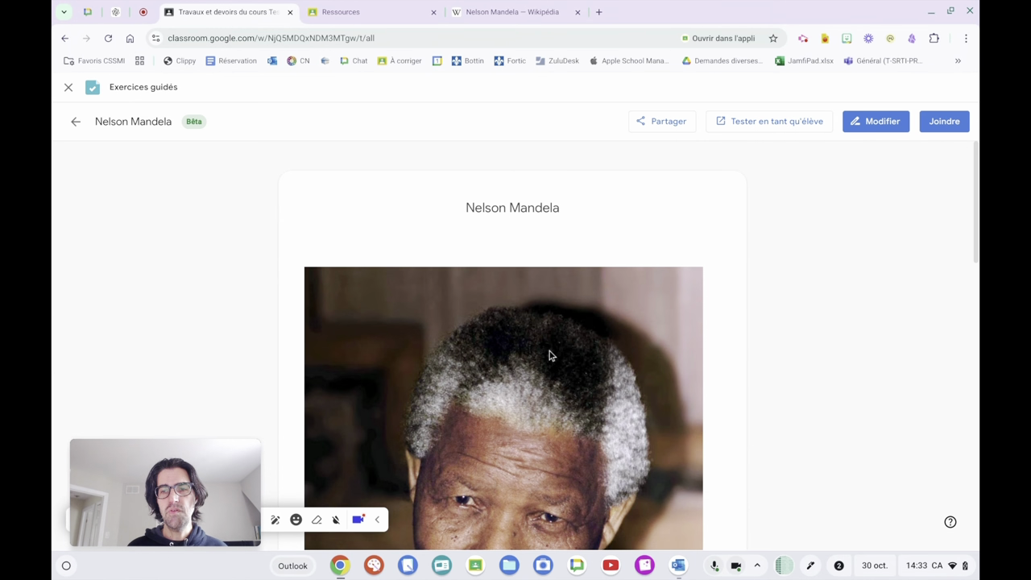
pyautogui.scroll(-15, 667, 384)
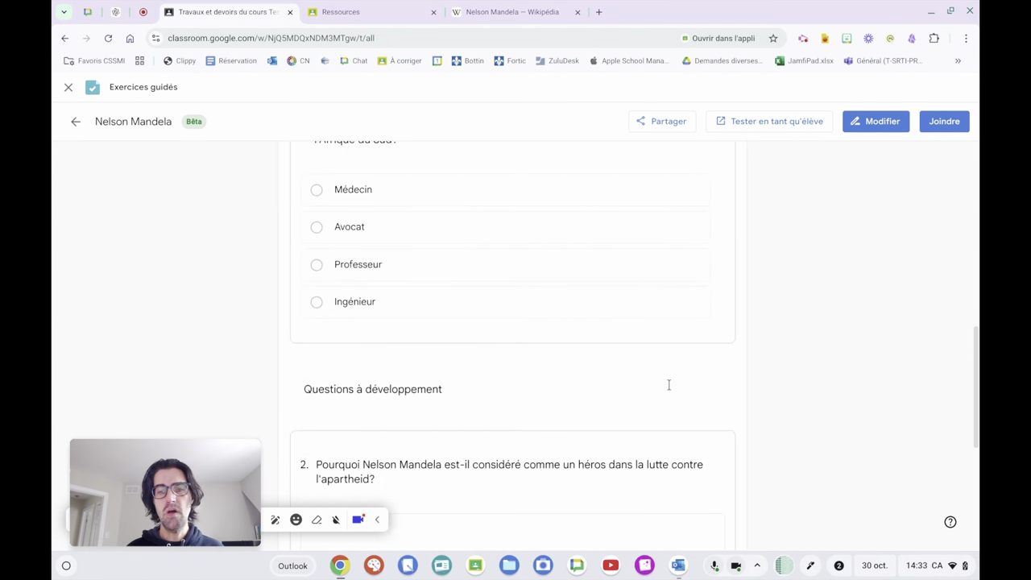
pyautogui.scroll(15, 667, 385)
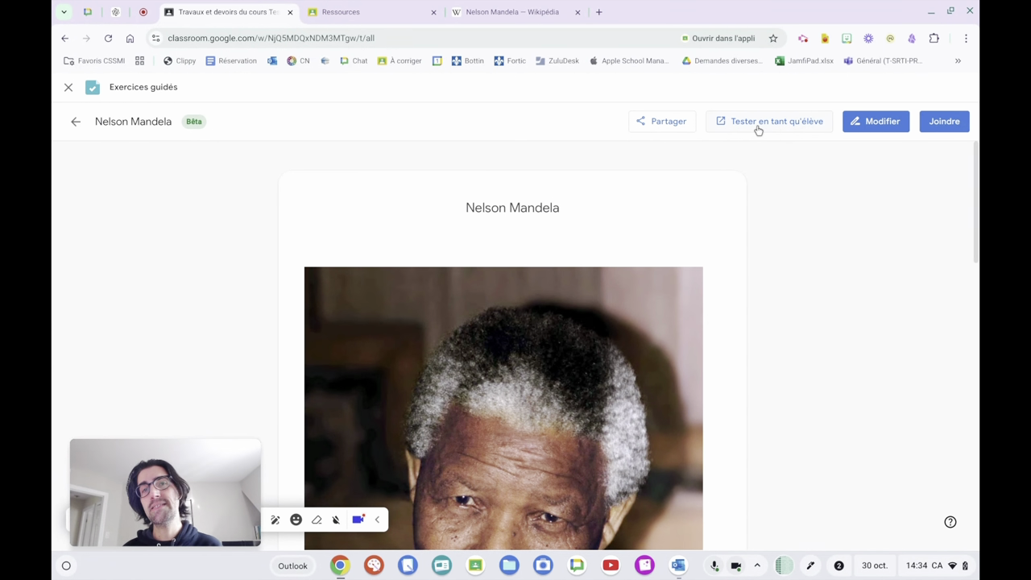
pyautogui.click(950, 125)
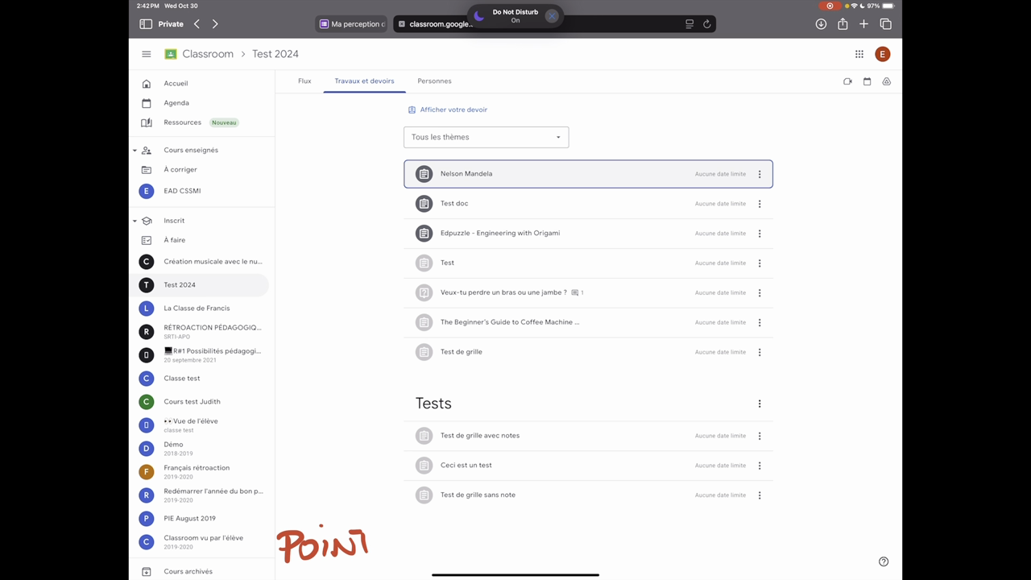
# In the student view of Test 2024, open the Nelson Mandela guided exercise and dismiss its welcome message.
pyautogui.scroll(2, 414, 195)
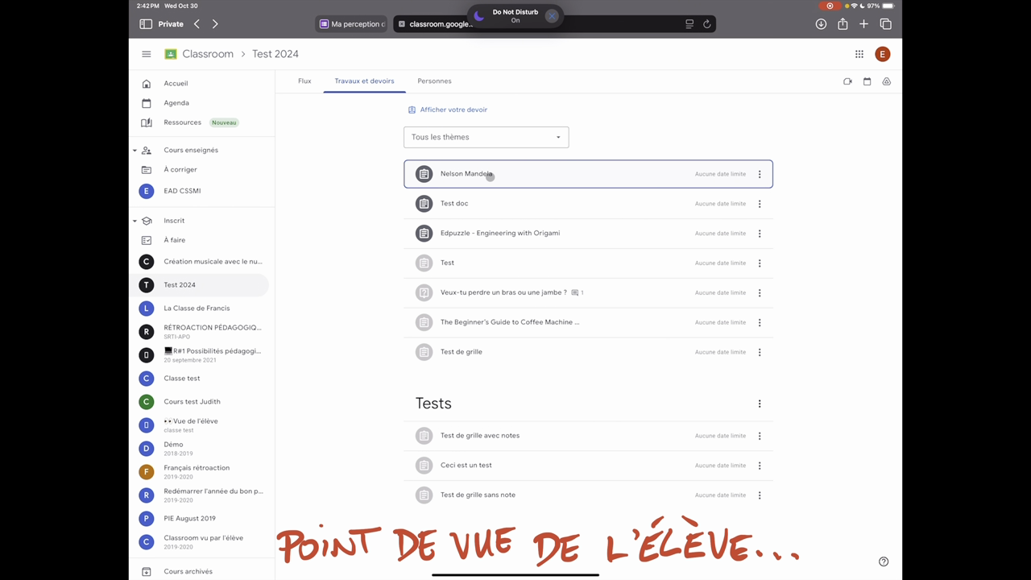
pyautogui.click(490, 175)
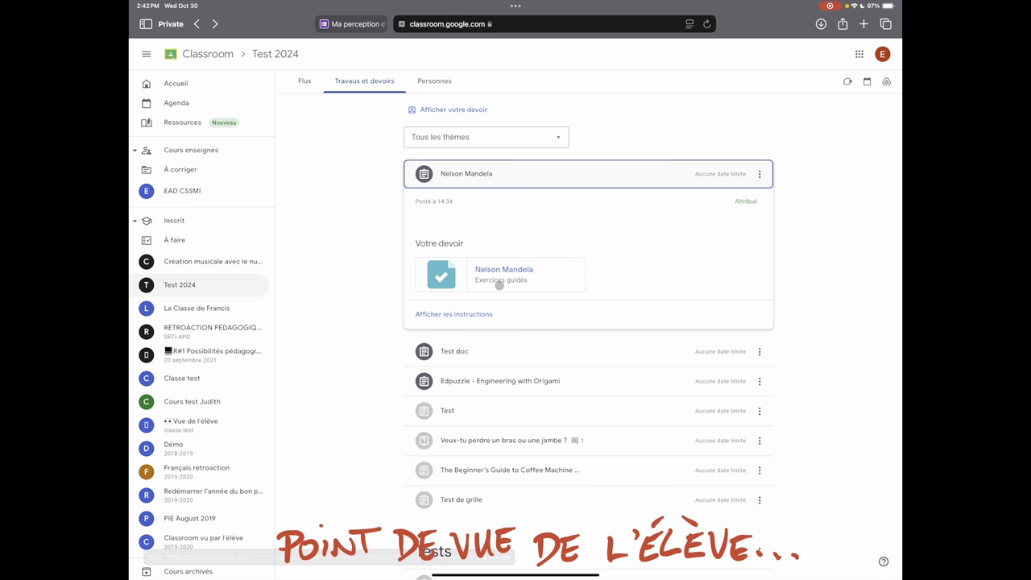
pyautogui.click(505, 269)
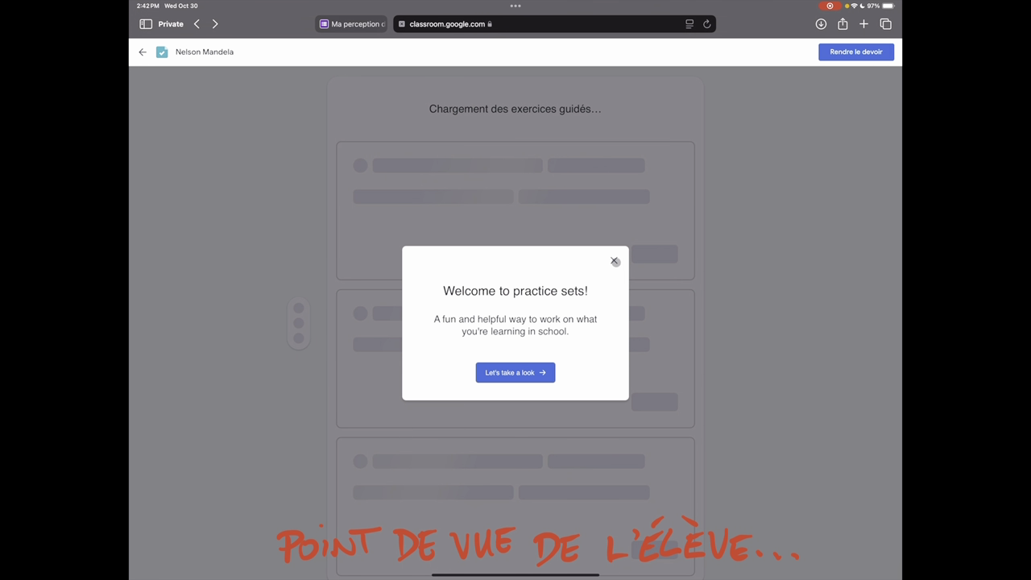
pyautogui.click(614, 260)
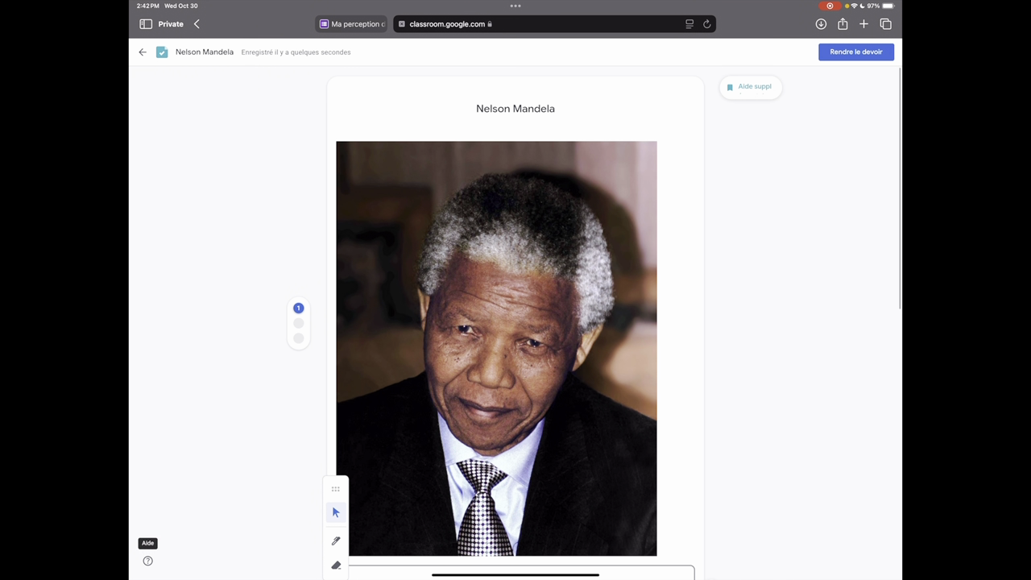
# Try the answer Ingénieur for question 1 about Mandela's profession and check it.
pyautogui.scroll(-2, 148, 561)
pyautogui.scroll(-3, 147, 561)
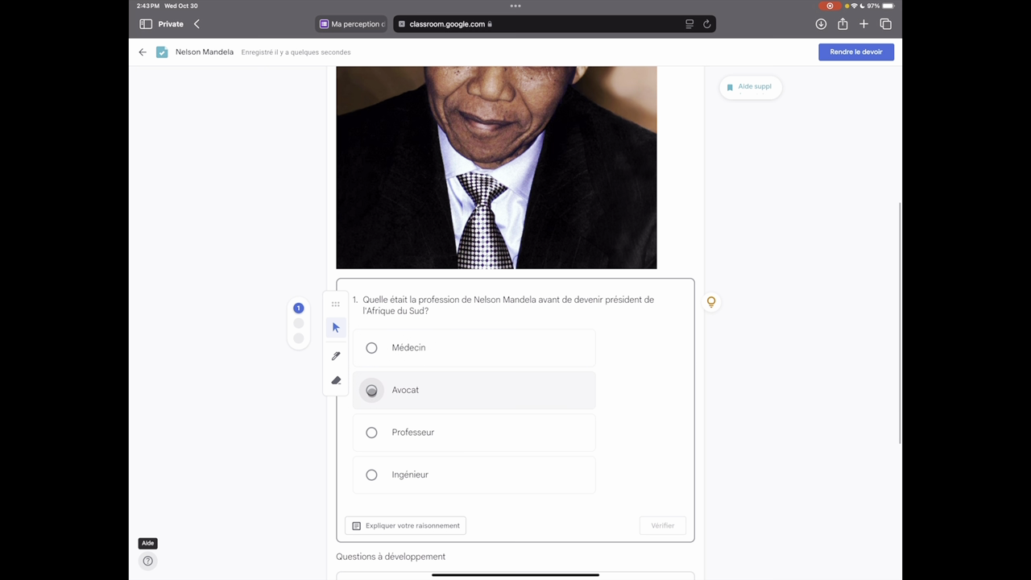
pyautogui.click(371, 390)
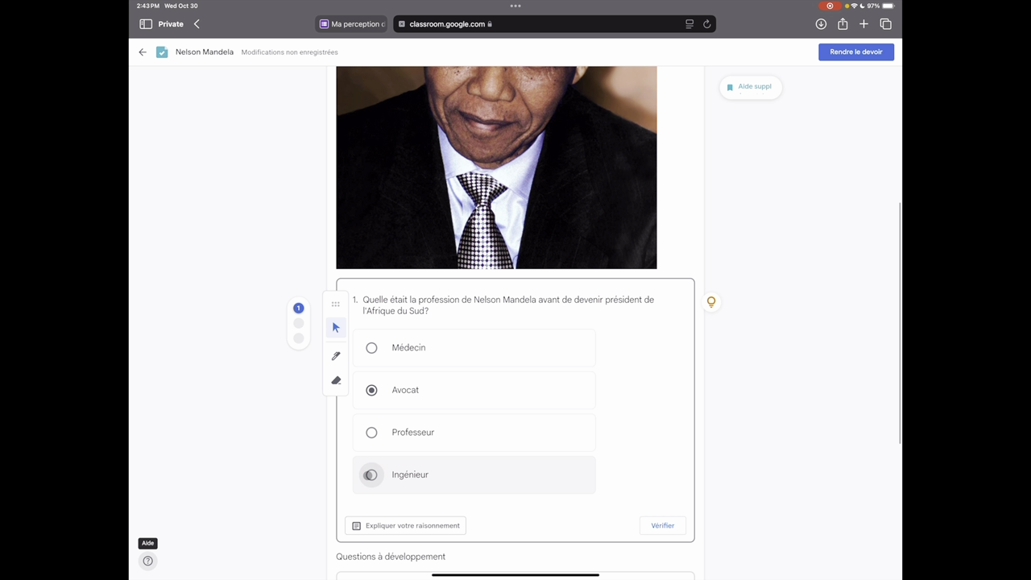
pyautogui.click(372, 474)
pyautogui.click(664, 524)
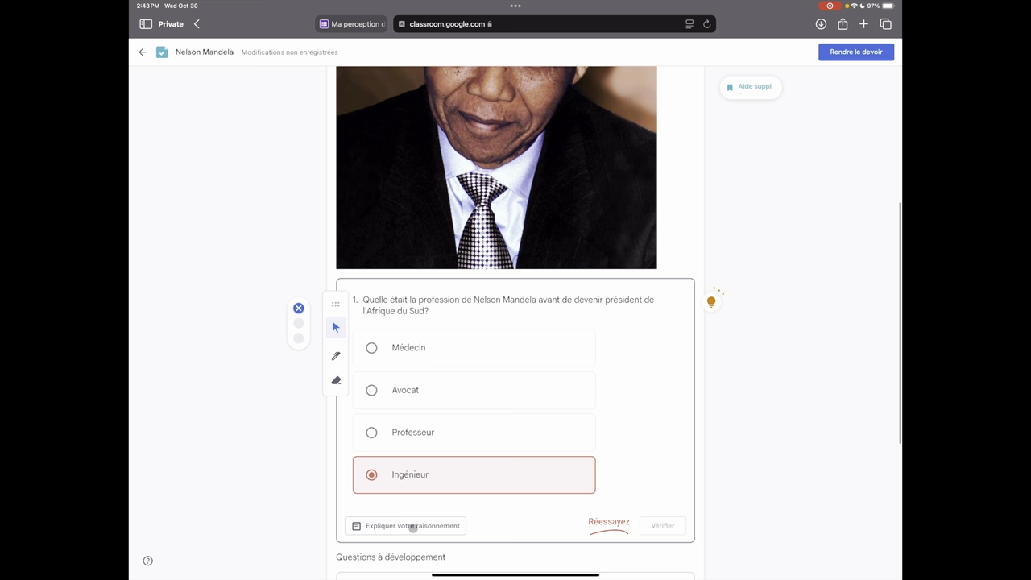
# Consult the hint for question 1, change the answer to Avocat and check it.
pyautogui.click(712, 300)
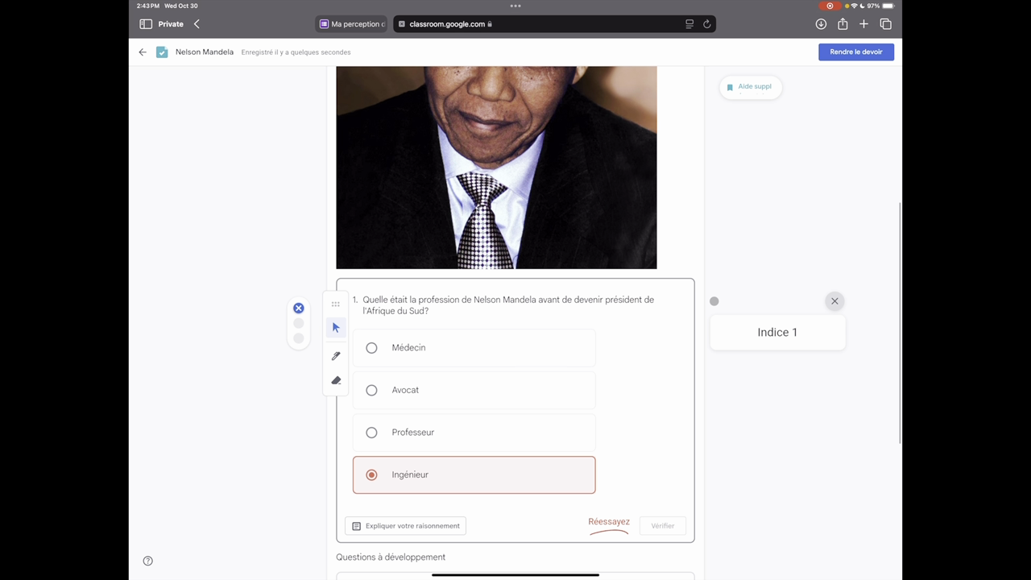
pyautogui.click(835, 300)
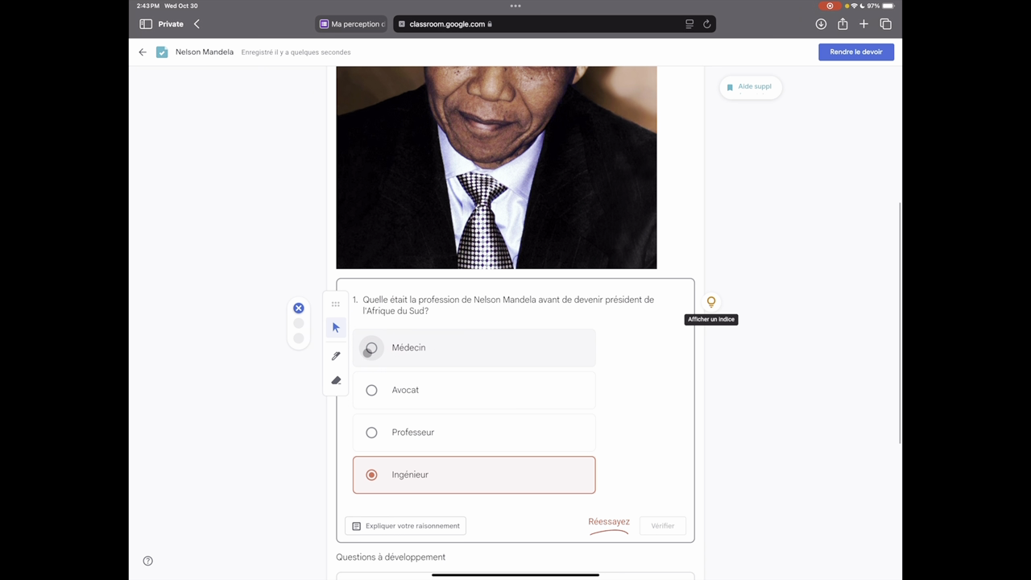
pyautogui.click(372, 389)
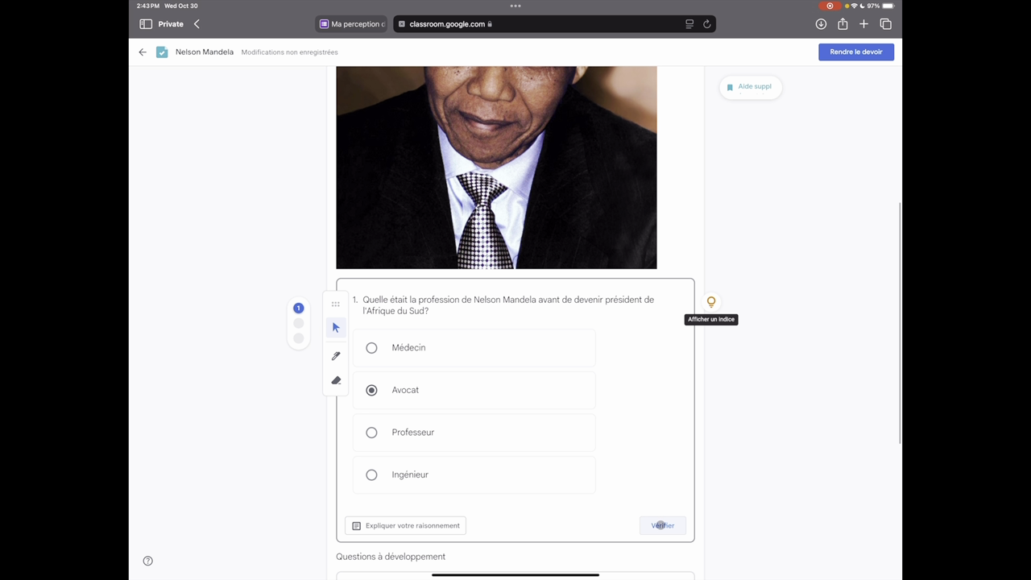
pyautogui.click(662, 525)
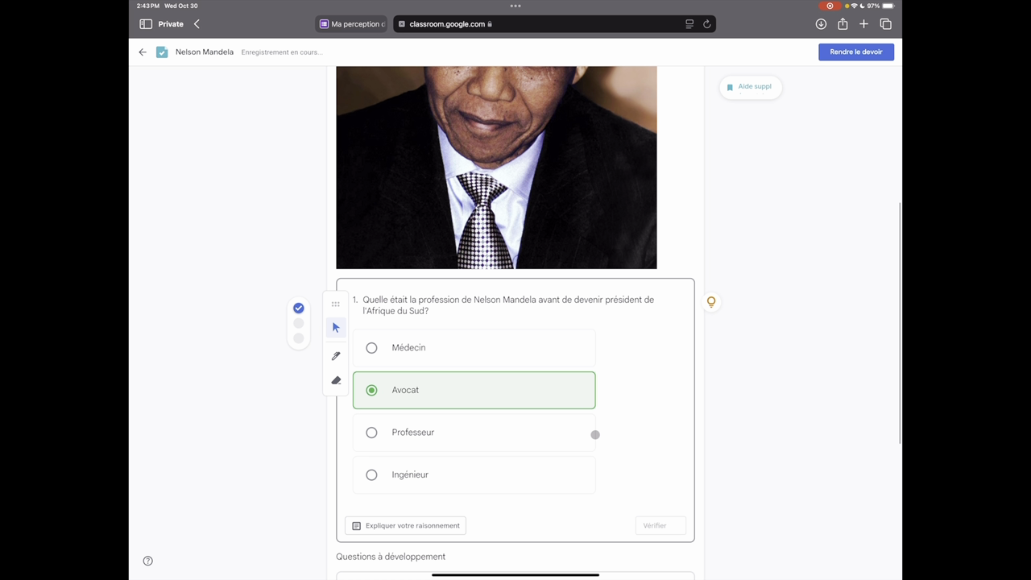
# Add a reasoning explanation to question 1 reading “Expliquer mon raisonnement.” and, on a new line, “Je viens écrire tout ce que je veux.”.
pyautogui.click(414, 526)
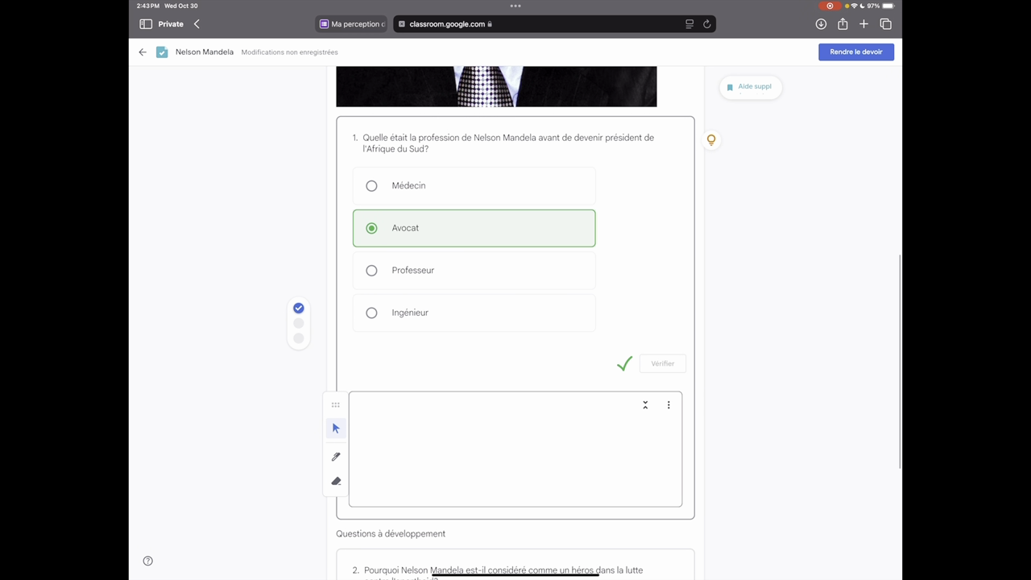
pyautogui.write('Expliquer mon raisonnement.')
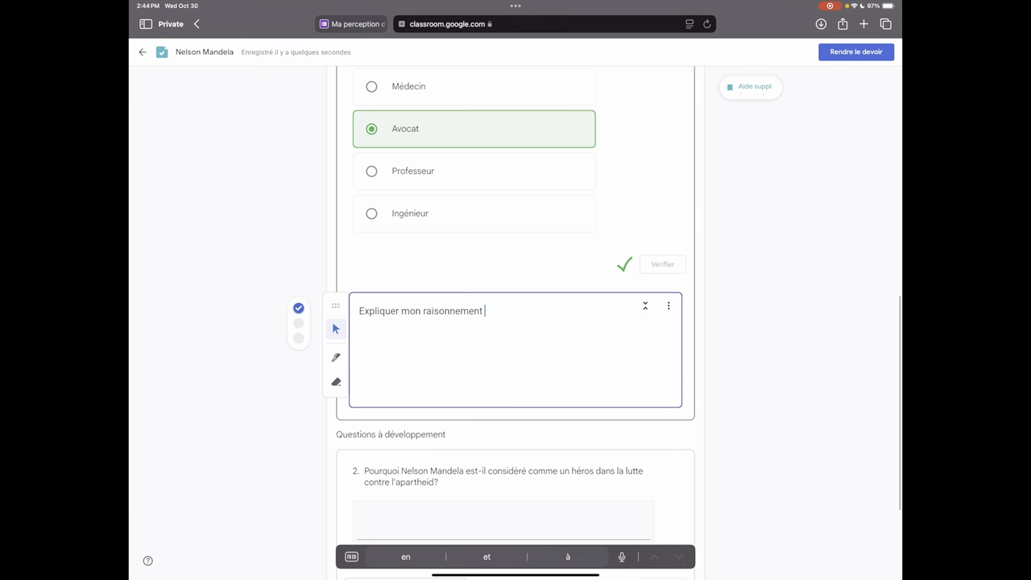
pyautogui.press('Return')
pyautogui.write('Je viens écrire tout ce que je veux.')
# Mark the development answer to question 2 as finished and turn in the Nelson Mandela assignment.
pyautogui.scroll(-1, 761, 467)
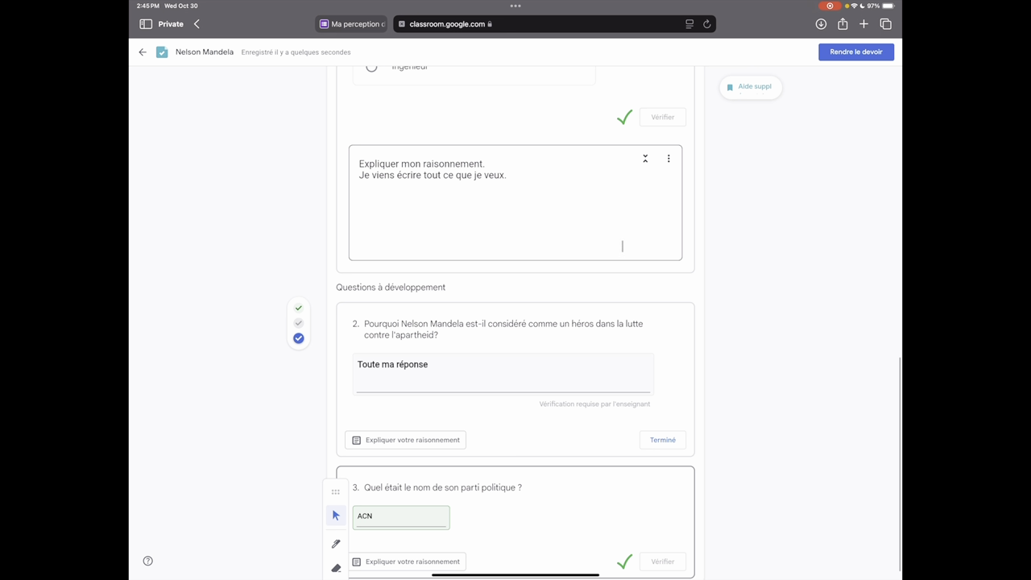
pyautogui.click(660, 443)
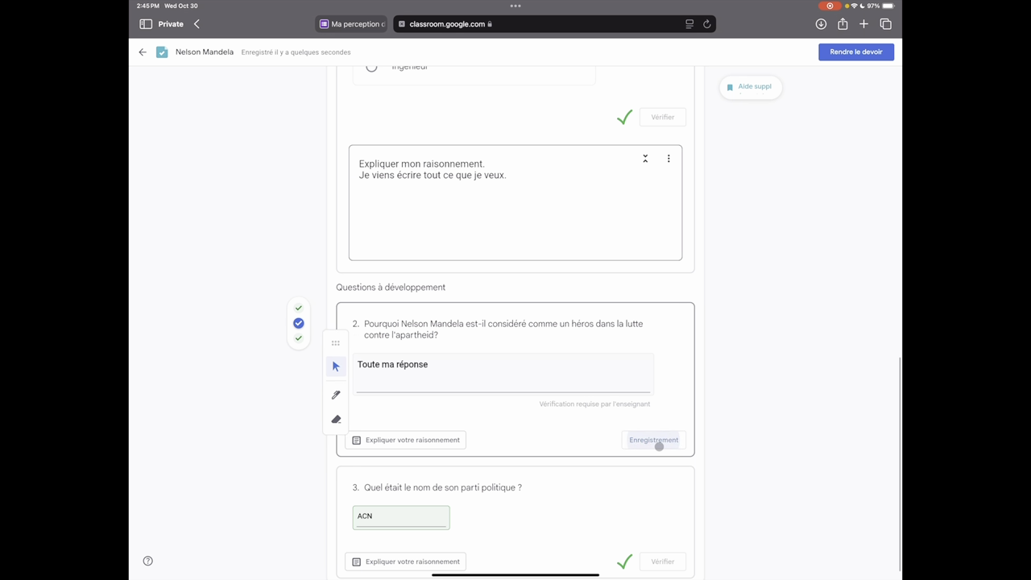
pyautogui.click(847, 53)
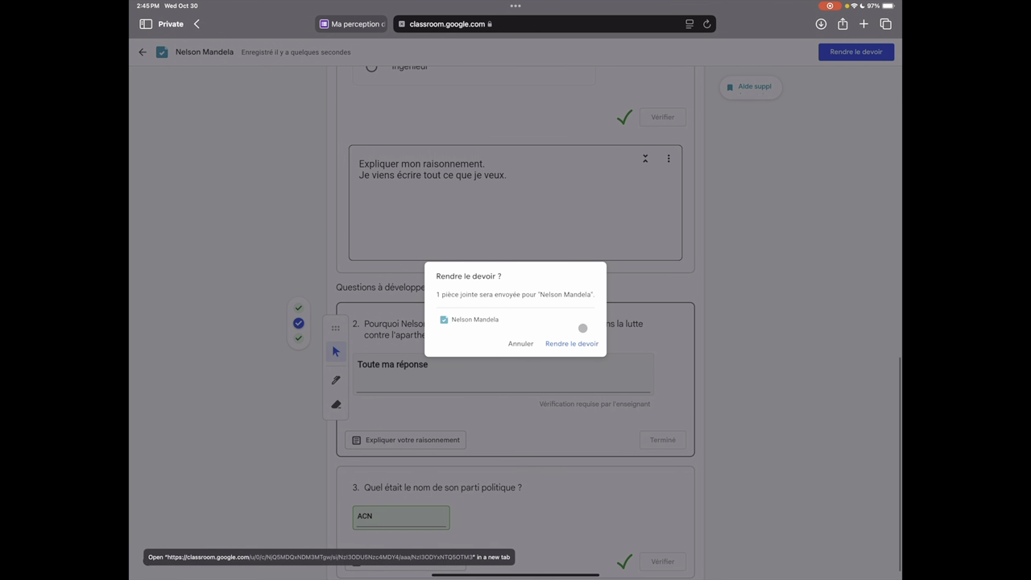
pyautogui.click(567, 346)
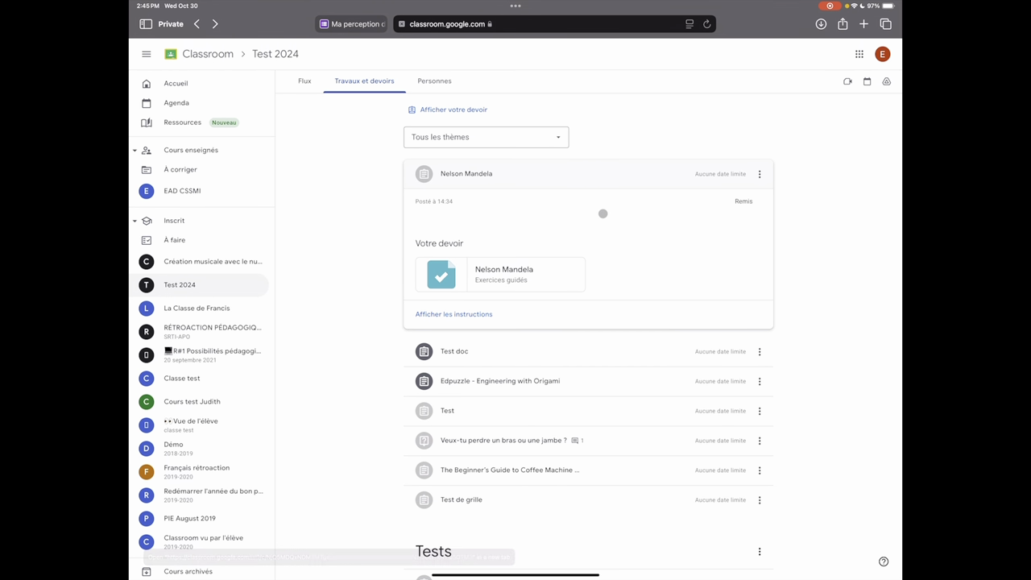
pyautogui.click(467, 314)
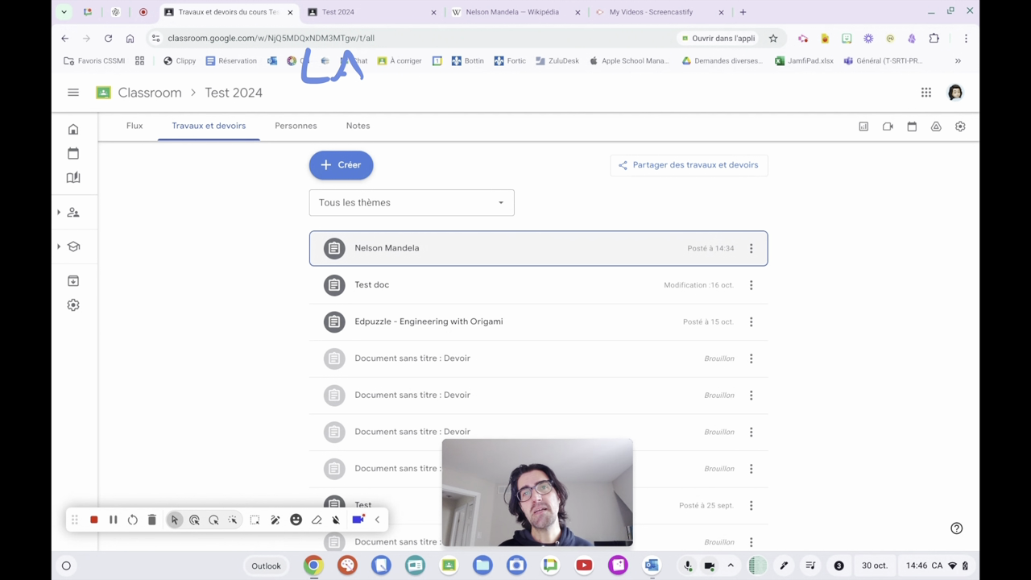
# In the teacher view, open the grading overview of the Nelson Mandela assignment.
pyautogui.click(488, 255)
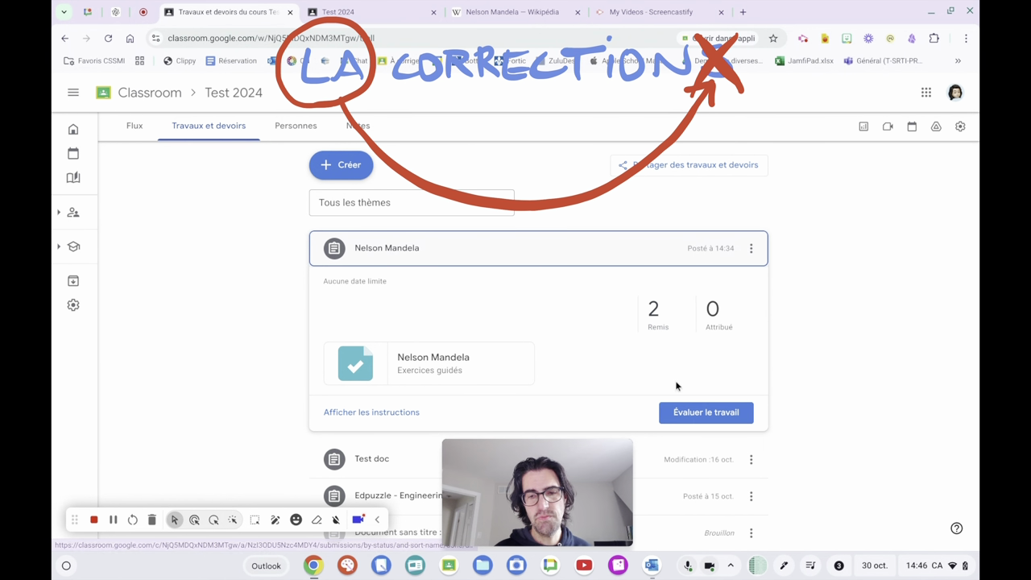
pyautogui.click(699, 411)
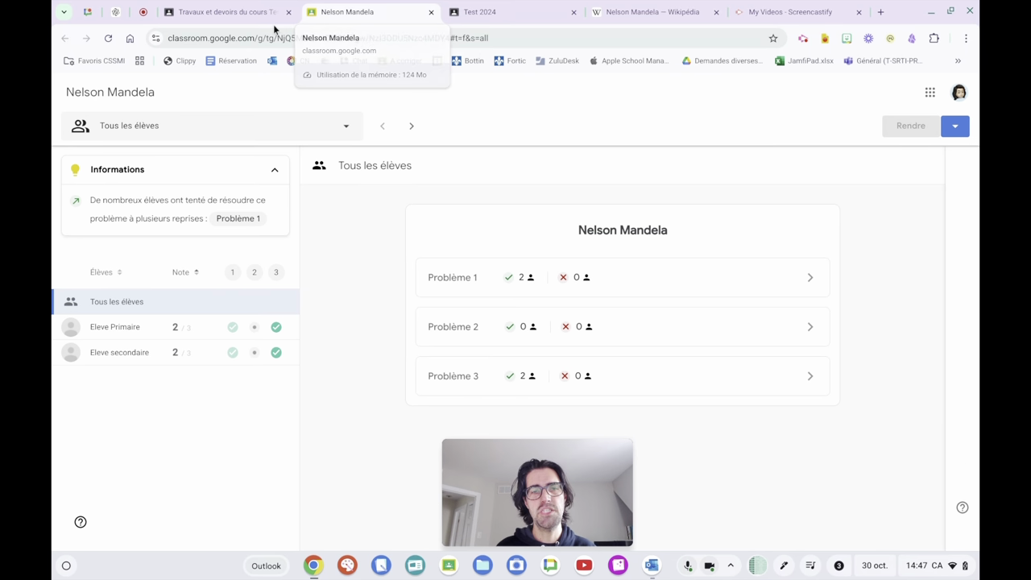
# Look at the list of submitted student work and its points options, and return to the exercise's grading overview.
pyautogui.click(242, 16)
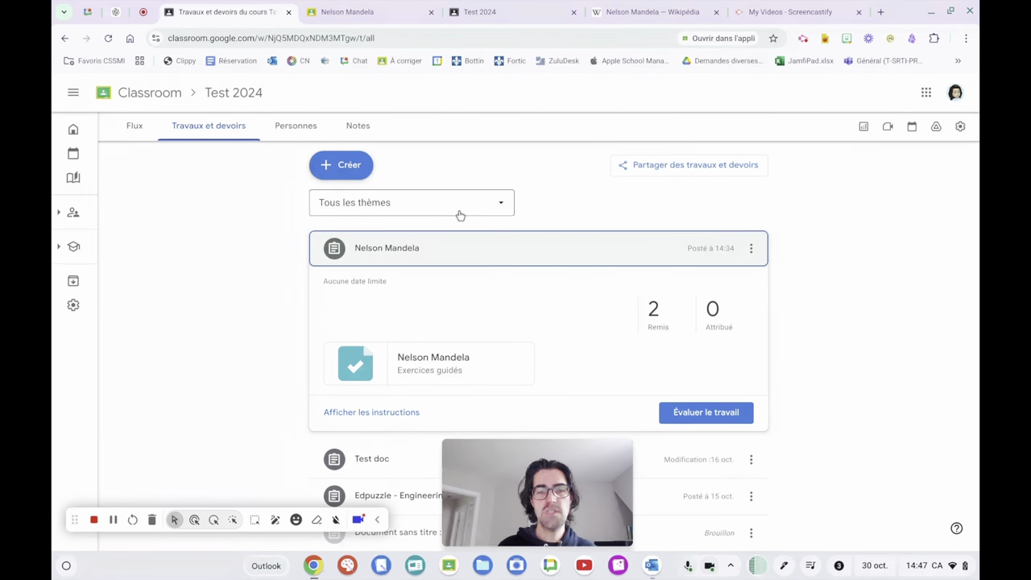
pyautogui.click(654, 313)
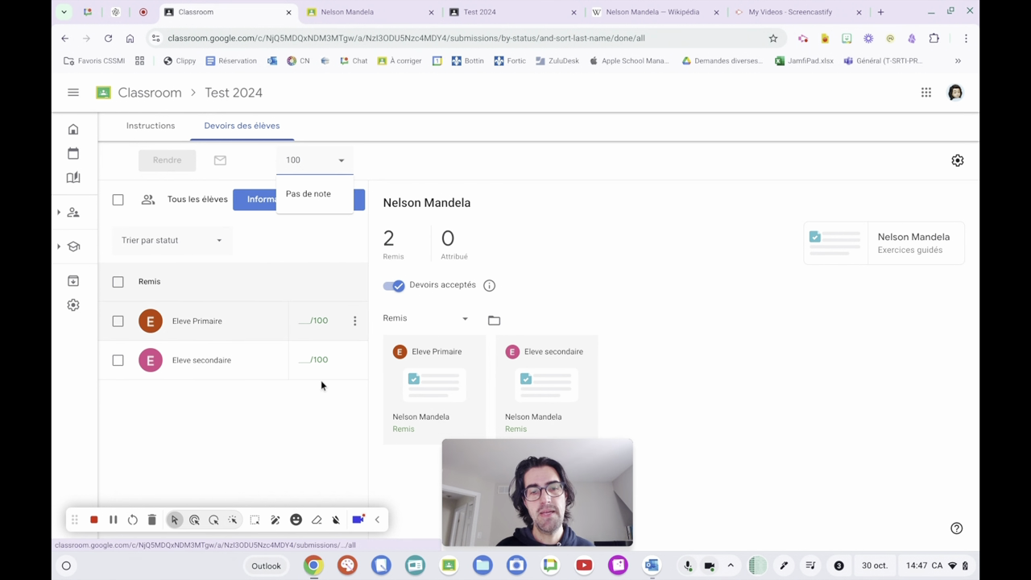
pyautogui.click(396, 167)
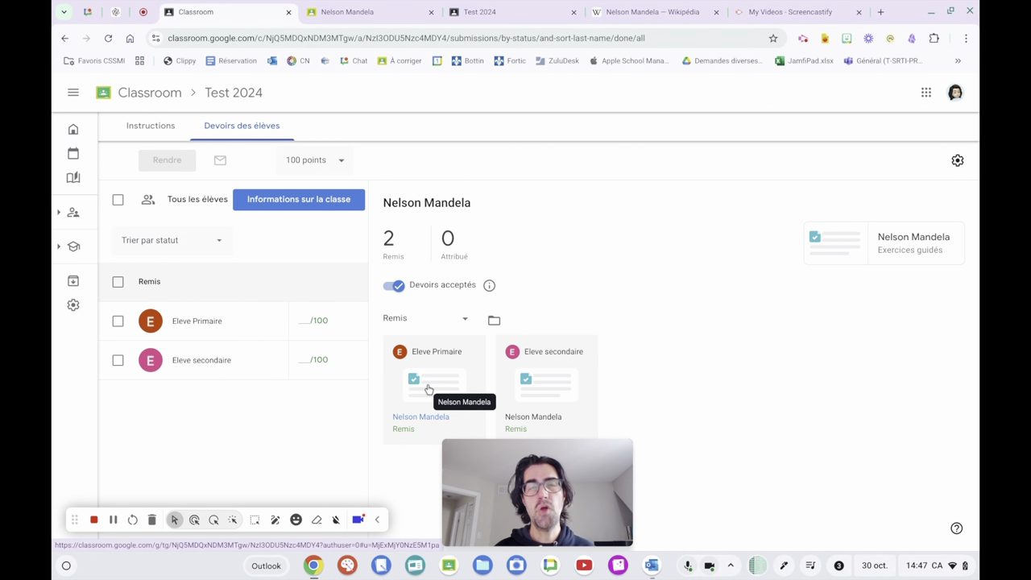
pyautogui.click(347, 11)
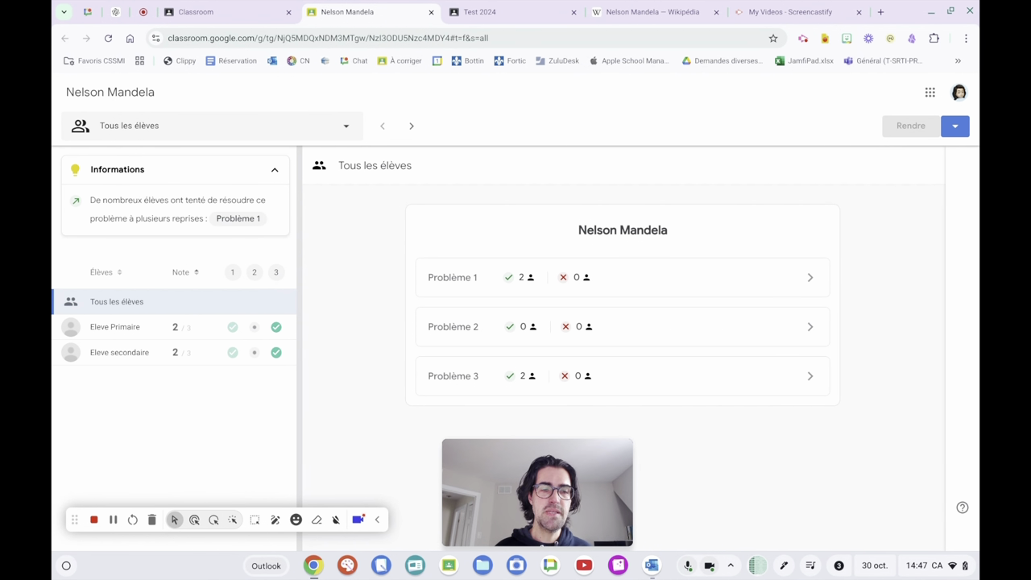
pyautogui.moveTo(515, 279)
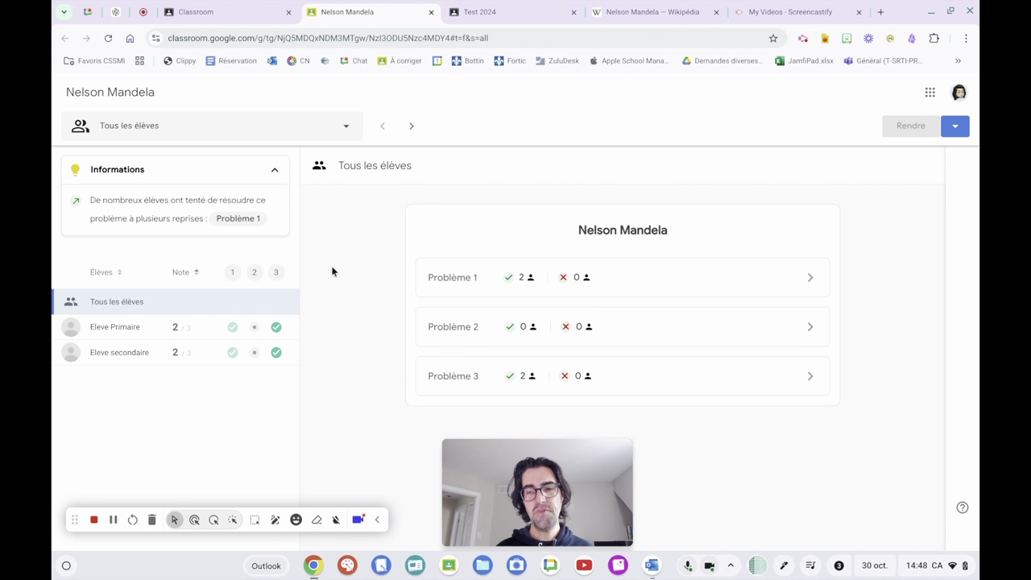
# Open the primary student's submission and look through the answers and attempts for all three questions.
pyautogui.click(345, 129)
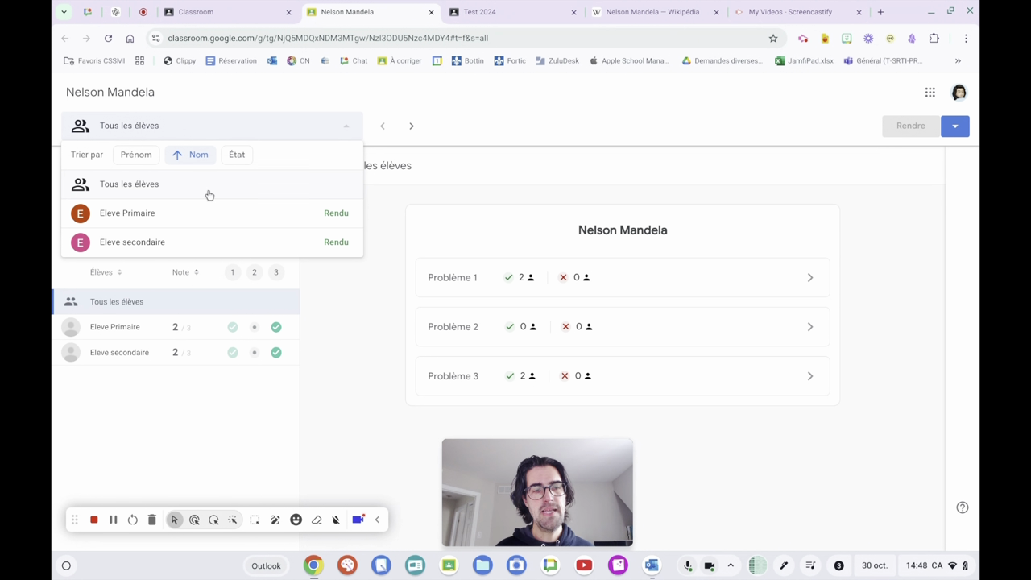
pyautogui.click(143, 214)
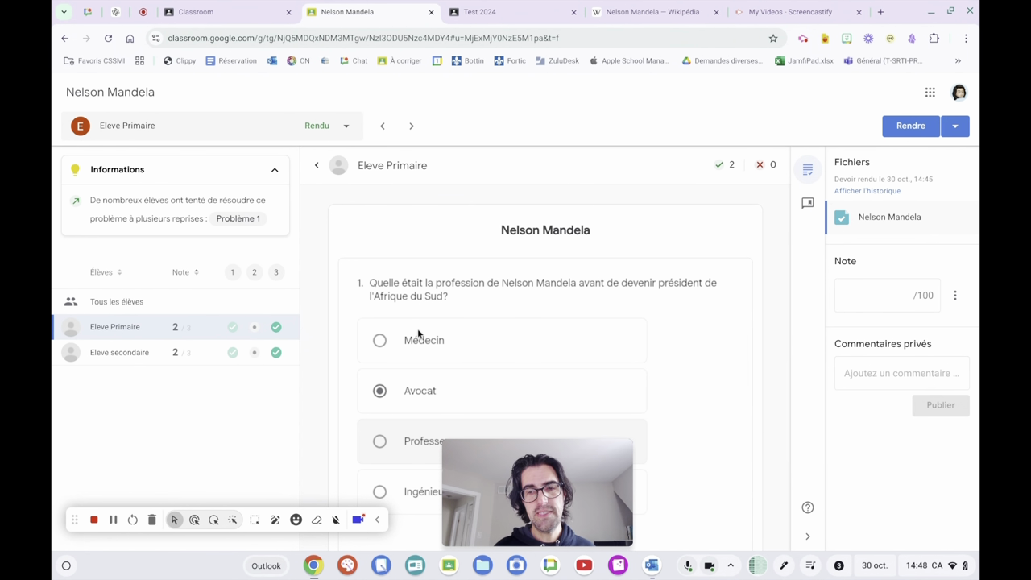
pyautogui.scroll(-4, 322, 315)
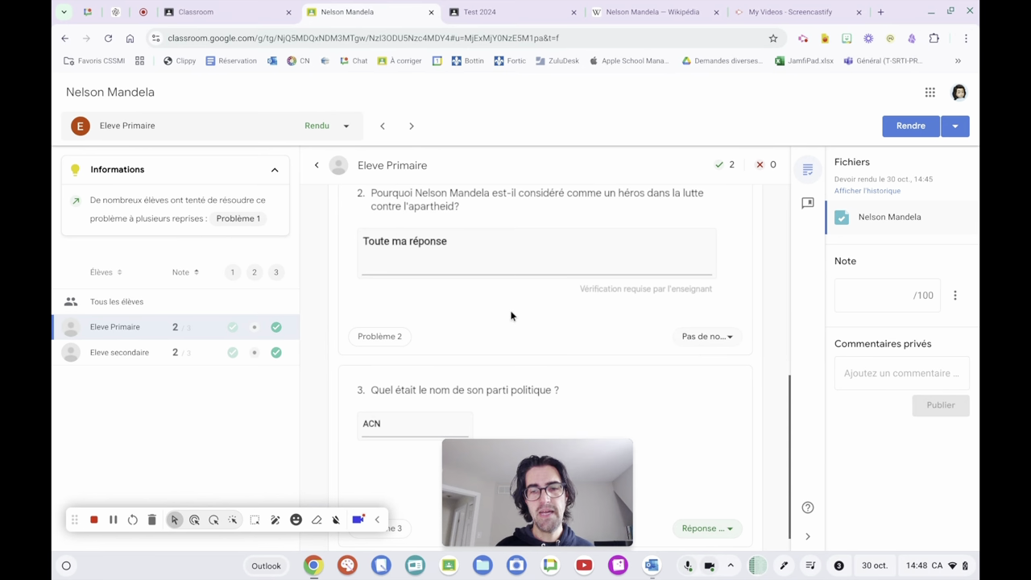
pyautogui.scroll(5, 543, 312)
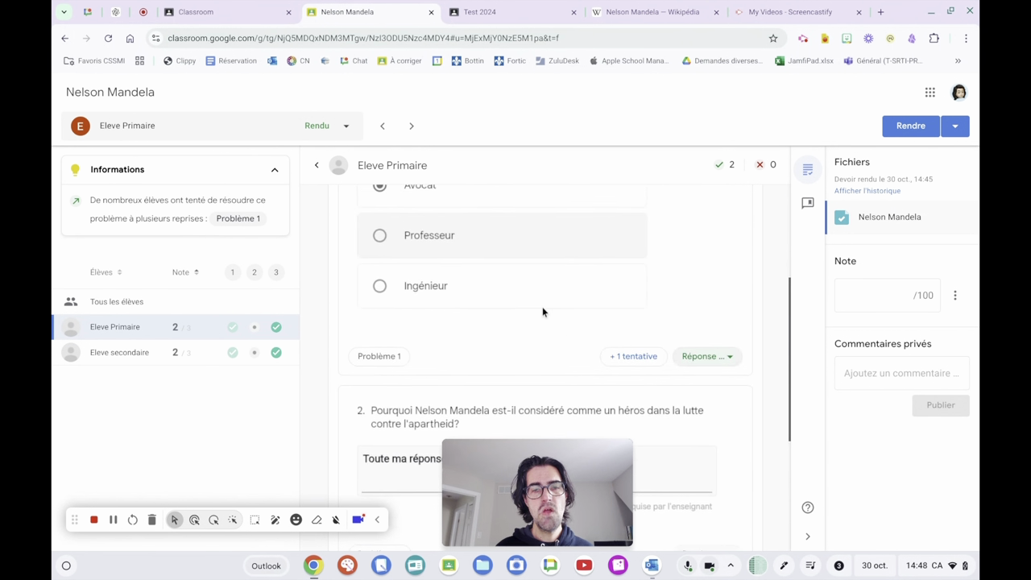
pyautogui.scroll(-5, 518, 288)
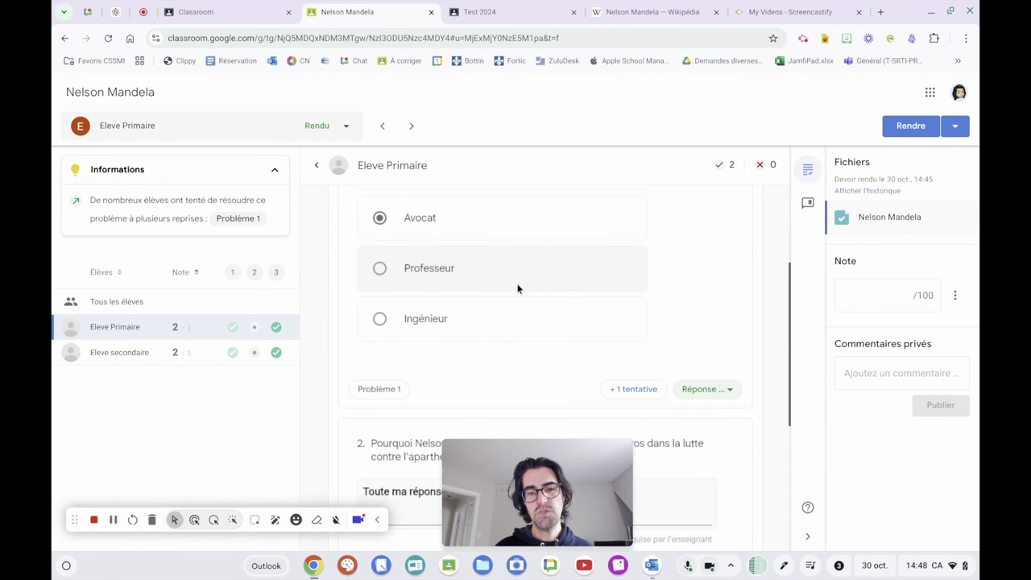
pyautogui.scroll(2, 672, 295)
pyautogui.scroll(2, 672, 295)
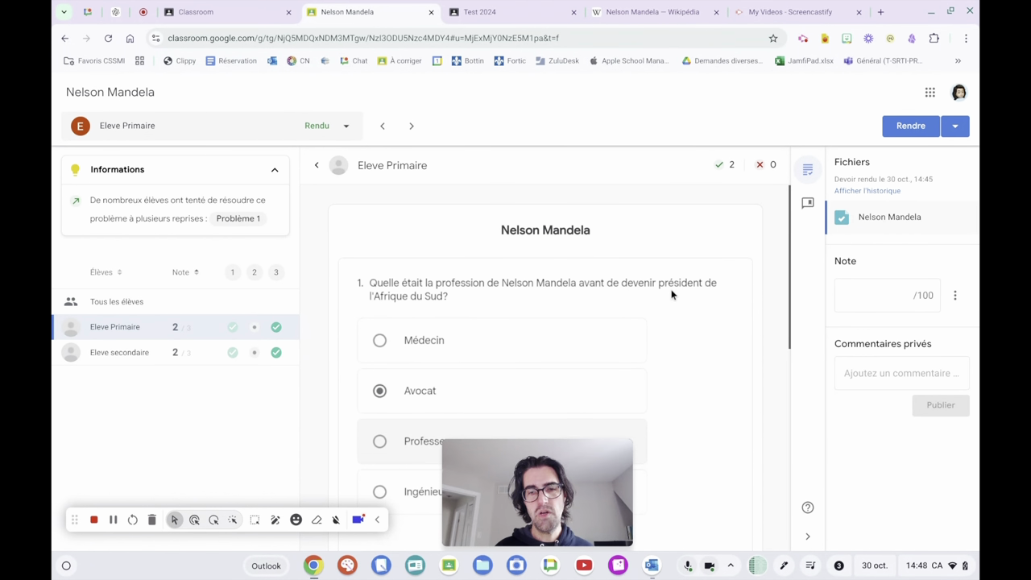
pyautogui.scroll(-2, 647, 367)
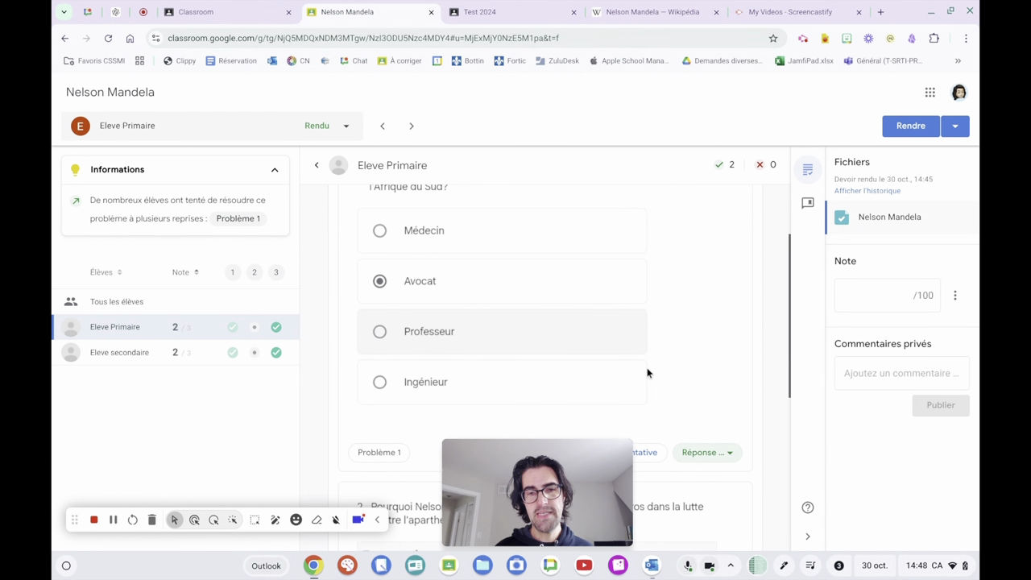
pyautogui.scroll(1, 647, 368)
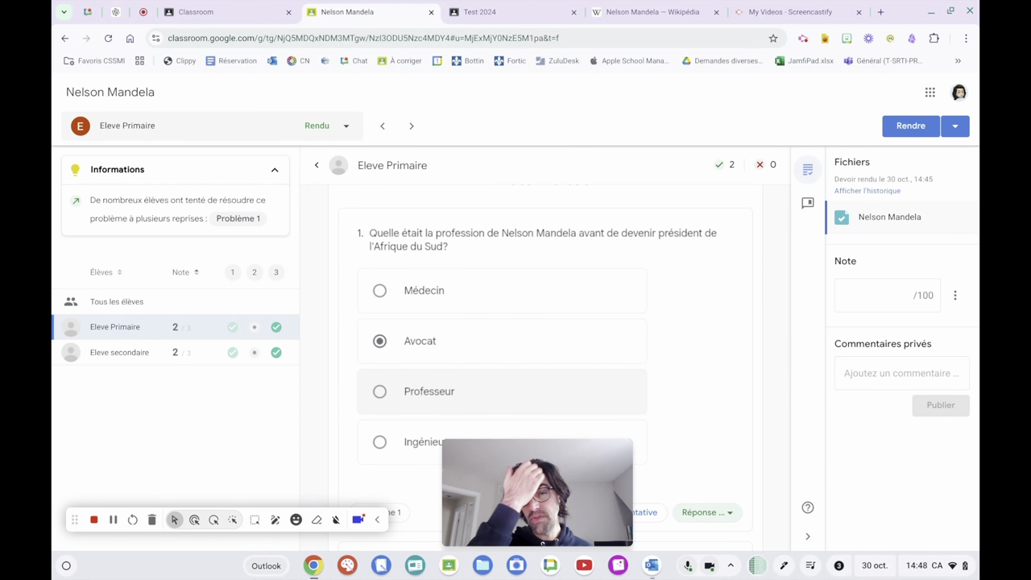
pyautogui.scroll(-2, 711, 385)
pyautogui.scroll(-1, 711, 385)
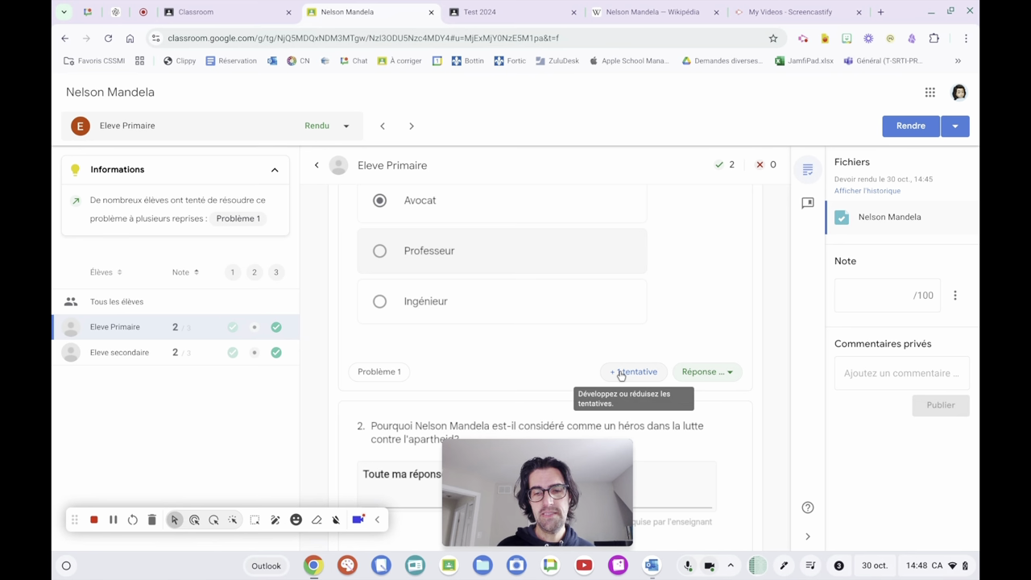
# Switch to the problem 1 view and look at the answers given by all students.
pyautogui.click(378, 373)
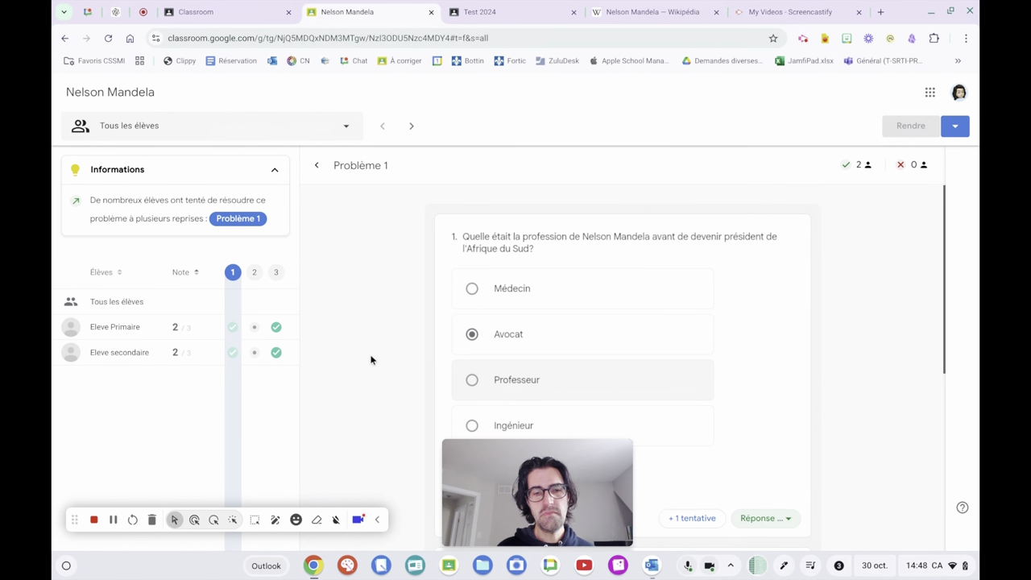
pyautogui.scroll(-3, 379, 293)
pyautogui.scroll(-1, 377, 295)
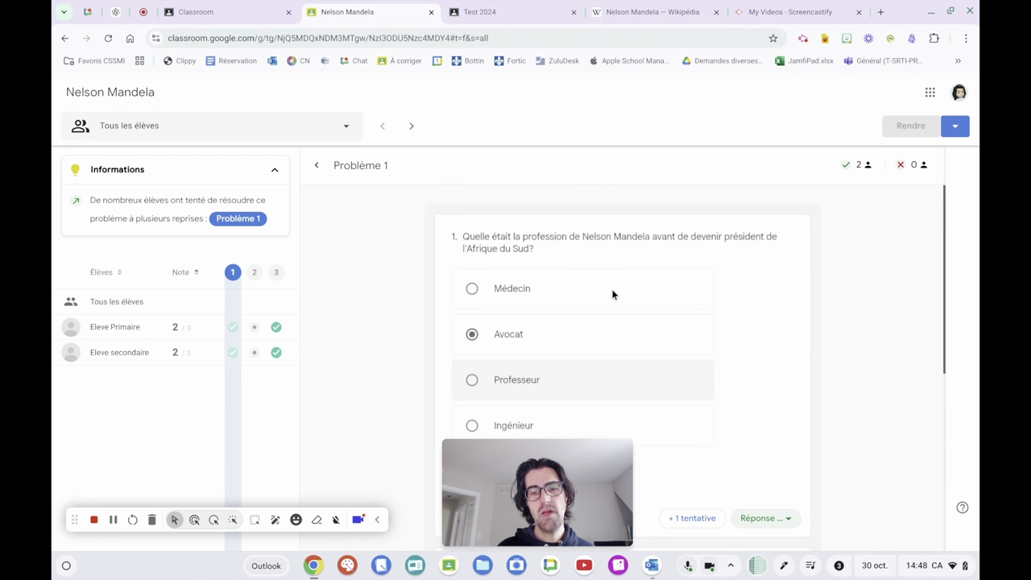
pyautogui.moveTo(561, 499)
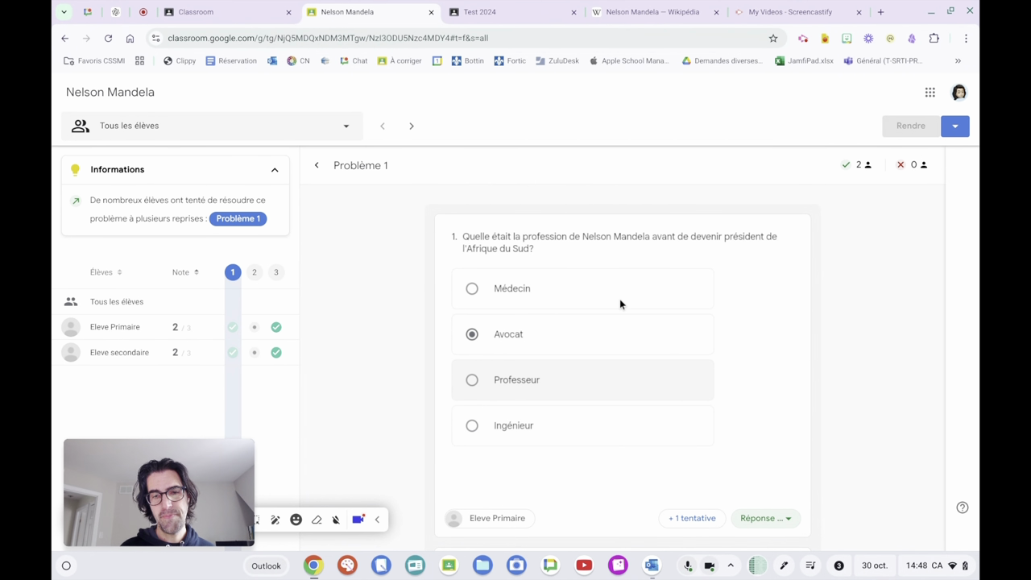
pyautogui.scroll(-3, 620, 302)
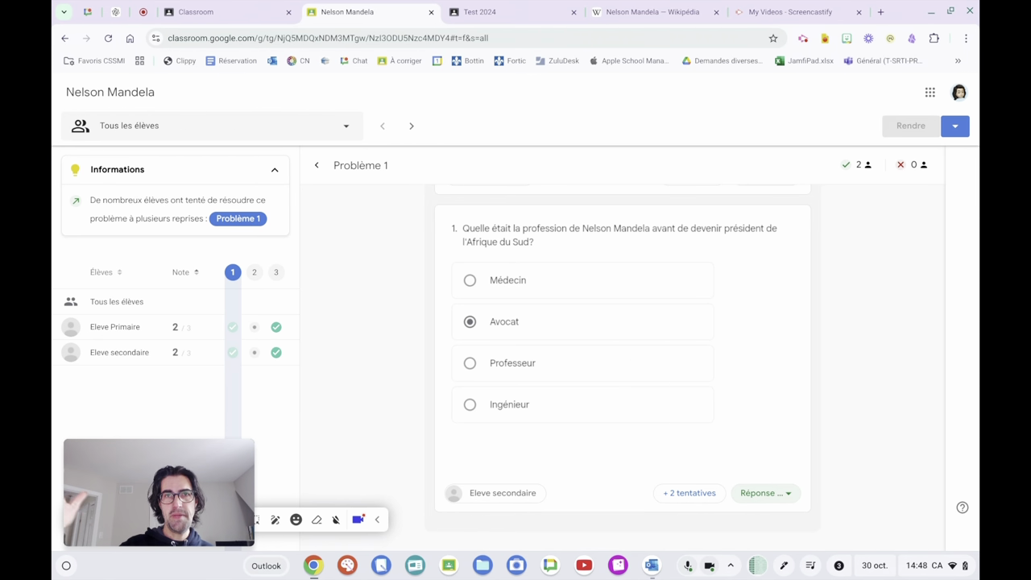
# Reopen the primary student's submission and look over the individual answers through question 3.
pyautogui.click(115, 330)
pyautogui.scroll(-5, 432, 365)
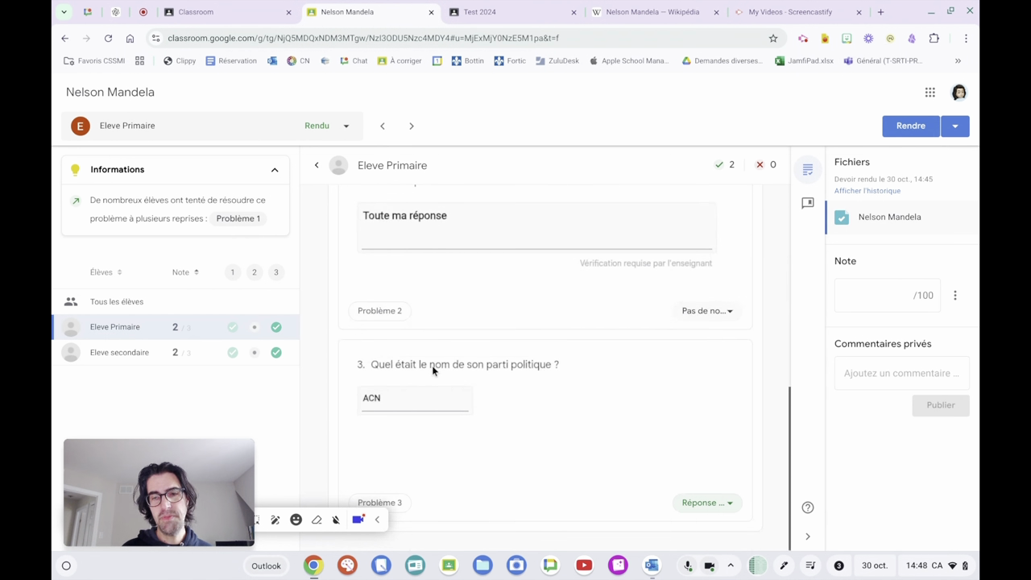
pyautogui.scroll(5, 432, 365)
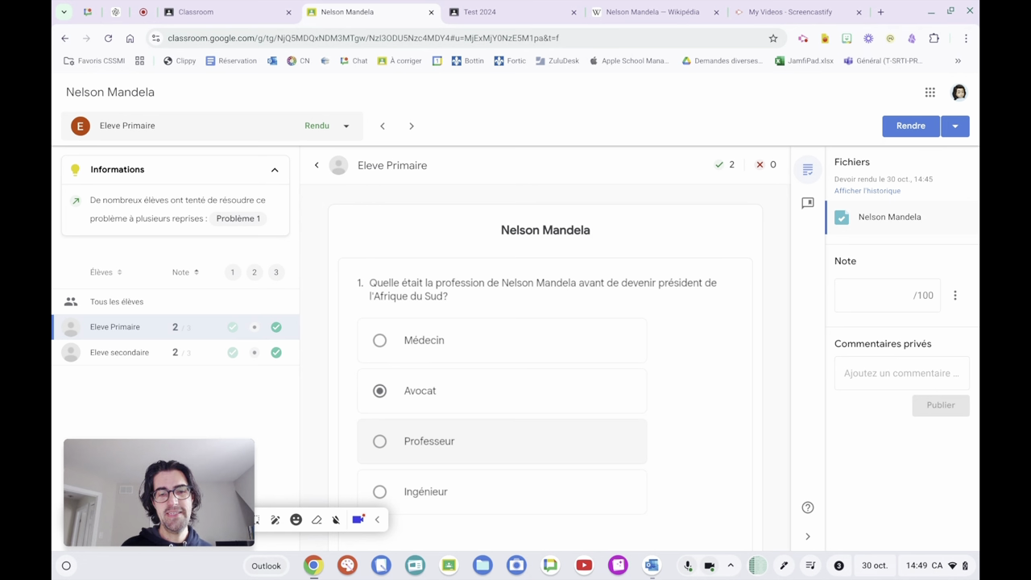
# Return to the per-question view of problem 1 and compare both students' answers and attempts.
pyautogui.click(232, 274)
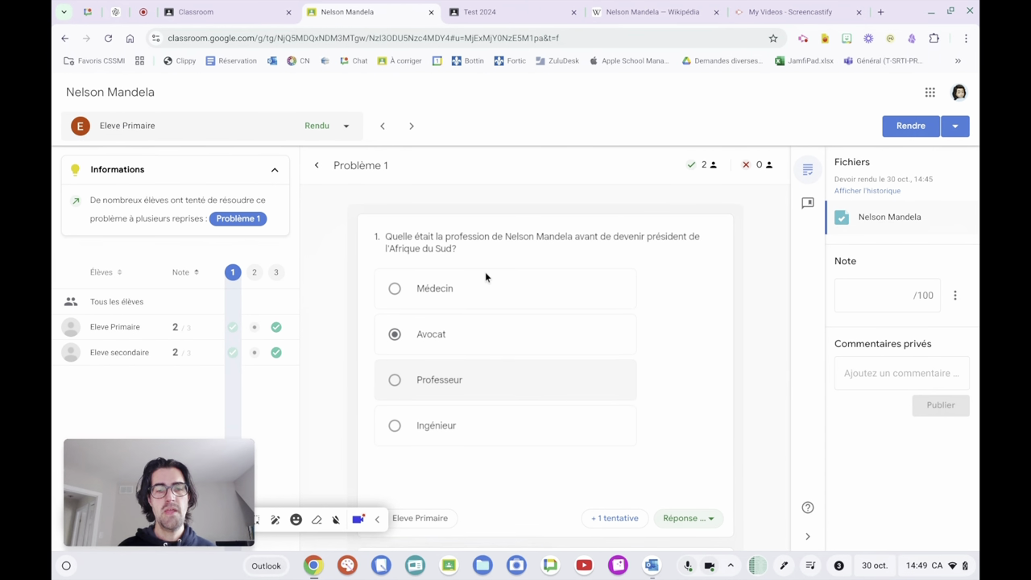
pyautogui.scroll(-2, 486, 276)
pyautogui.scroll(-3, 485, 276)
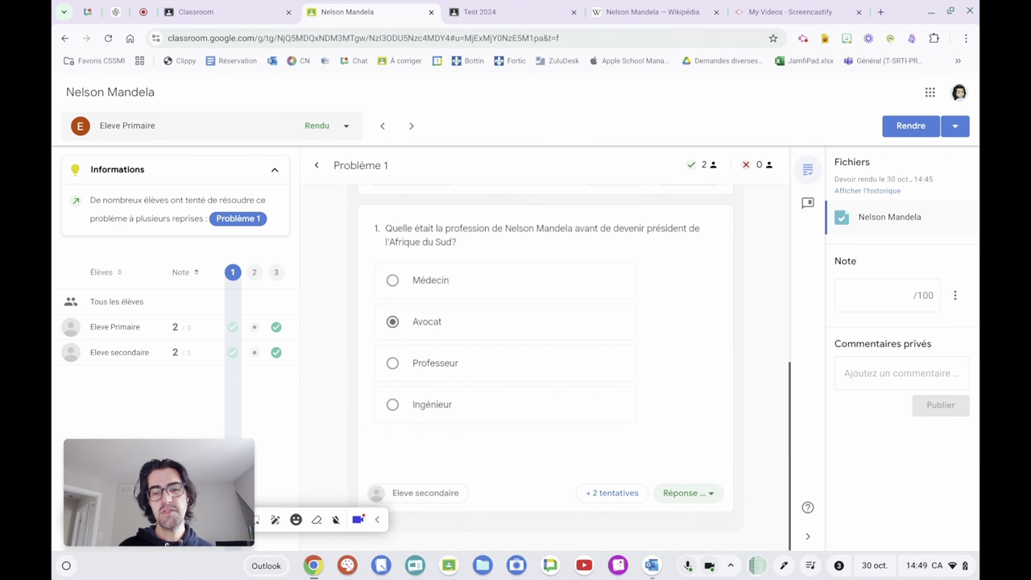
pyautogui.scroll(-4, 500, 378)
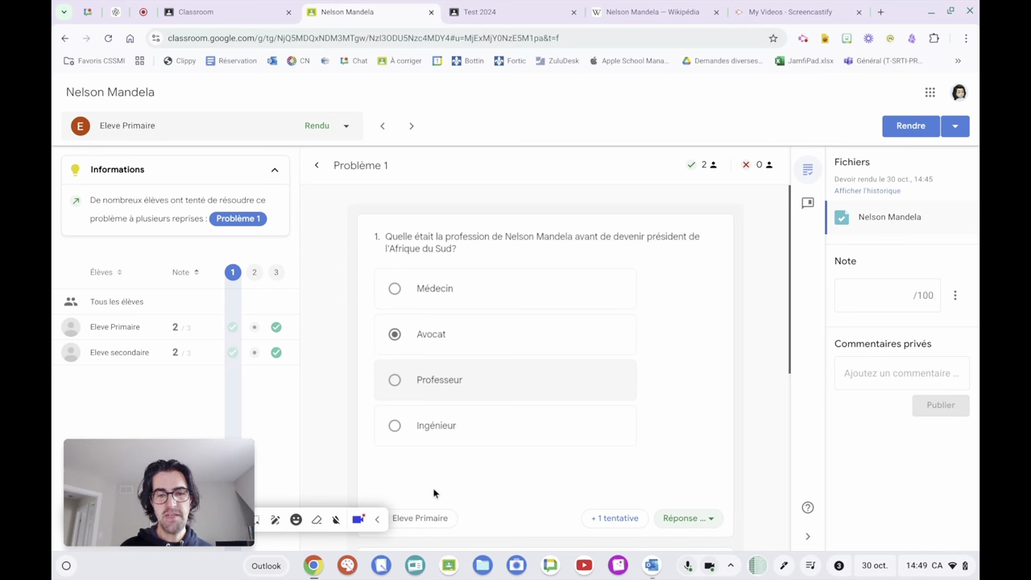
pyautogui.scroll(-4, 436, 515)
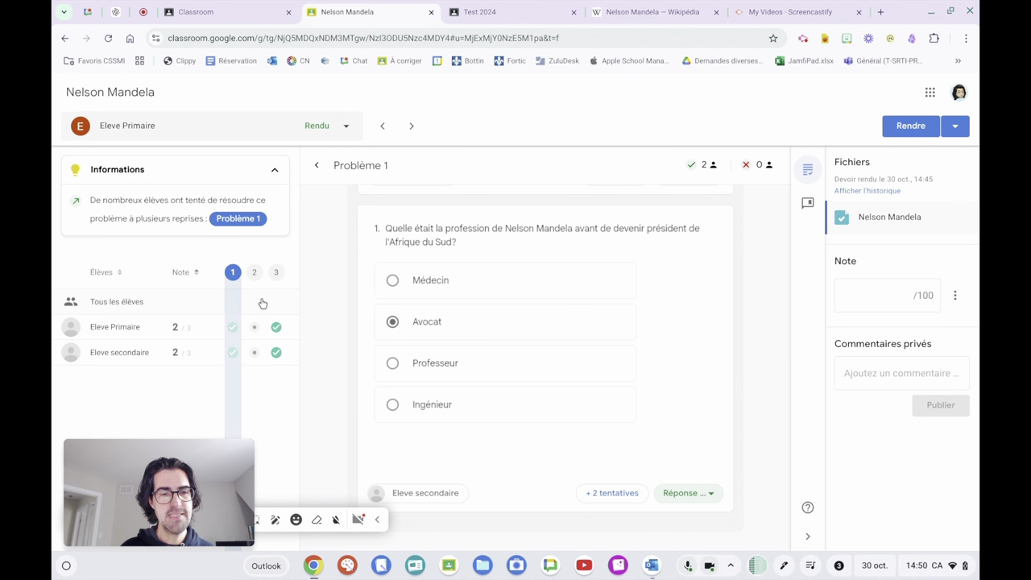
# In the problem 2 view, mark the primary student's answer “Toute ma réponse” as “Réponse incorrecte”.
pyautogui.click(254, 273)
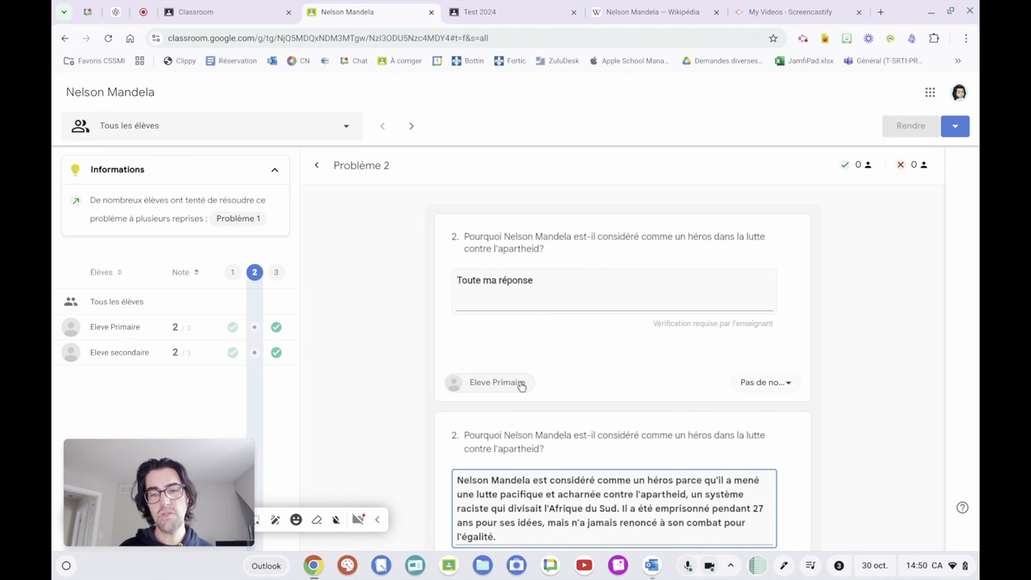
pyautogui.click(775, 384)
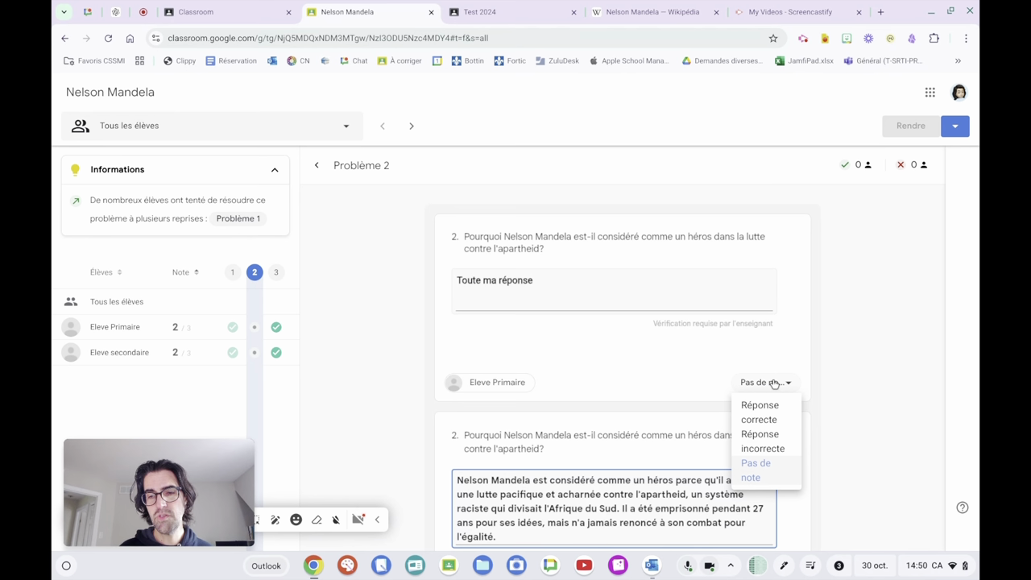
pyautogui.click(762, 441)
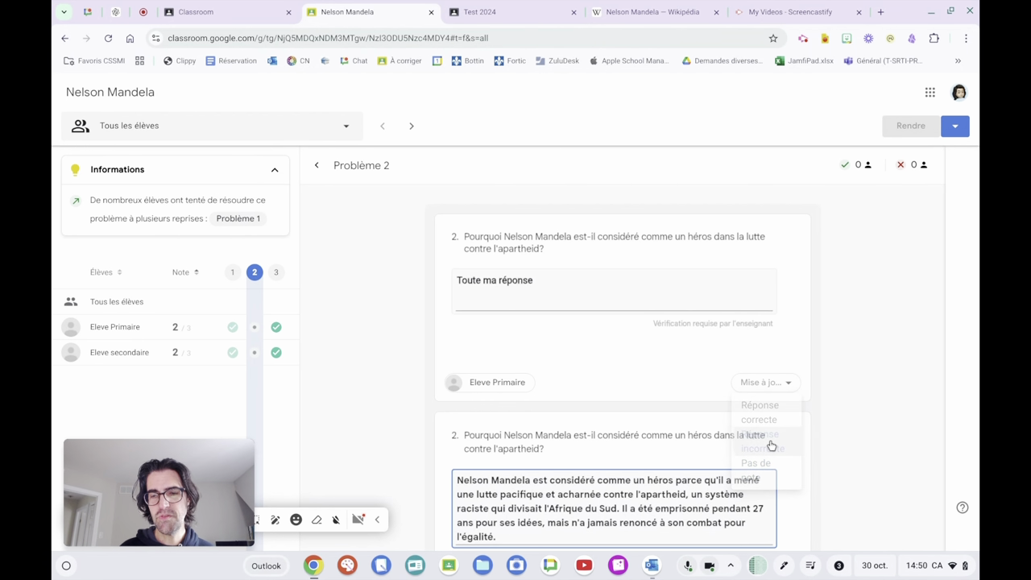
# Mark the secondary student's development answer to problem 2 as “Réponse correcte”.
pyautogui.scroll(-1, 634, 355)
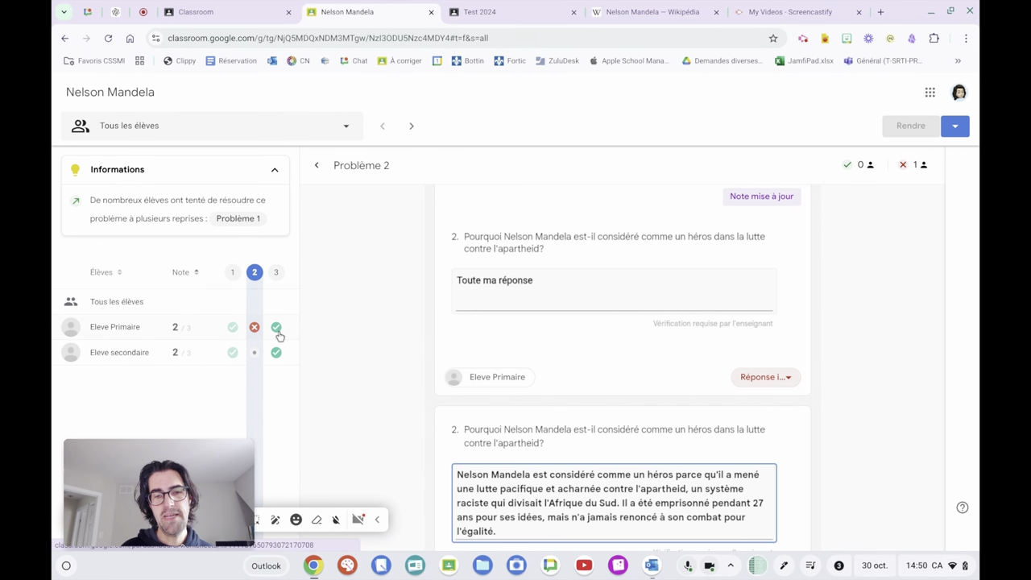
pyautogui.scroll(-2, 664, 387)
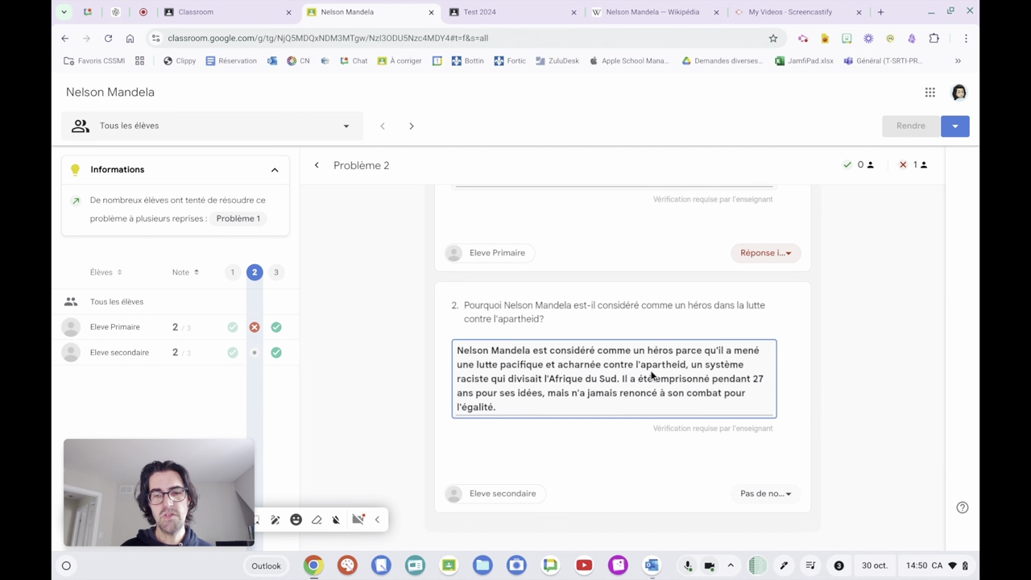
pyautogui.click(780, 493)
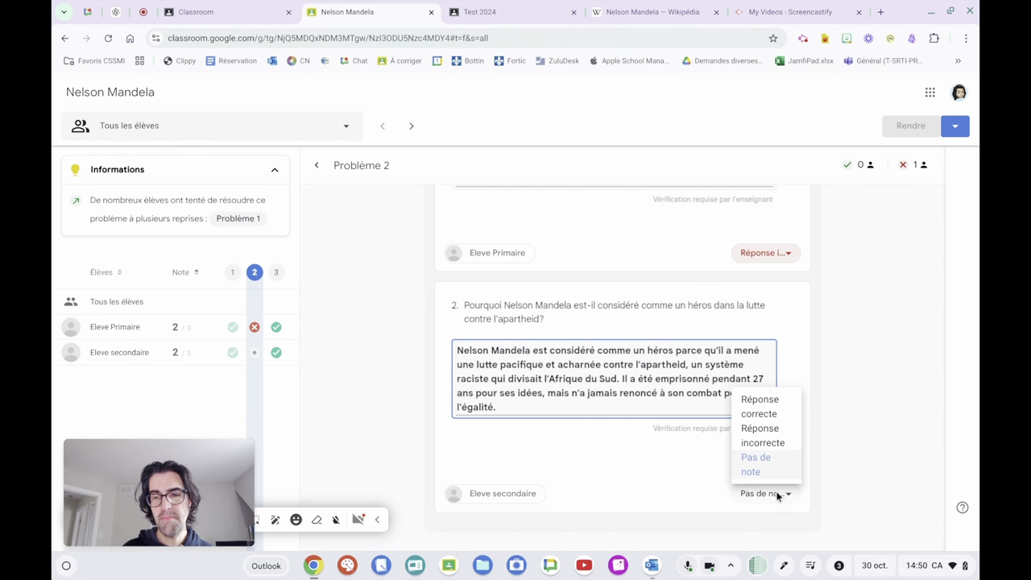
pyautogui.click(759, 403)
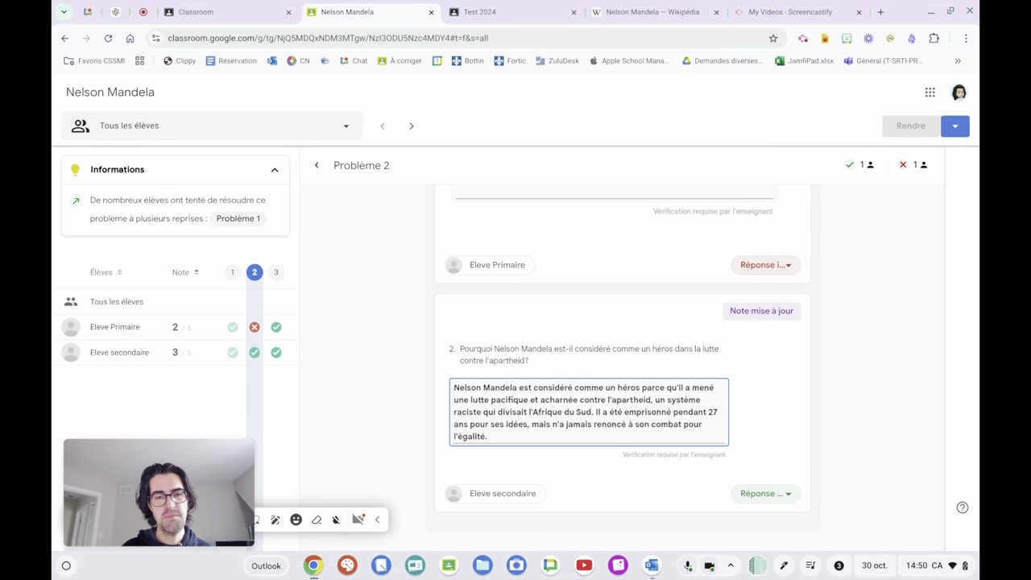
# Review all students' results for problems 1, 2 and 3, and view the problem flagged for repeated attempts.
pyautogui.click(232, 271)
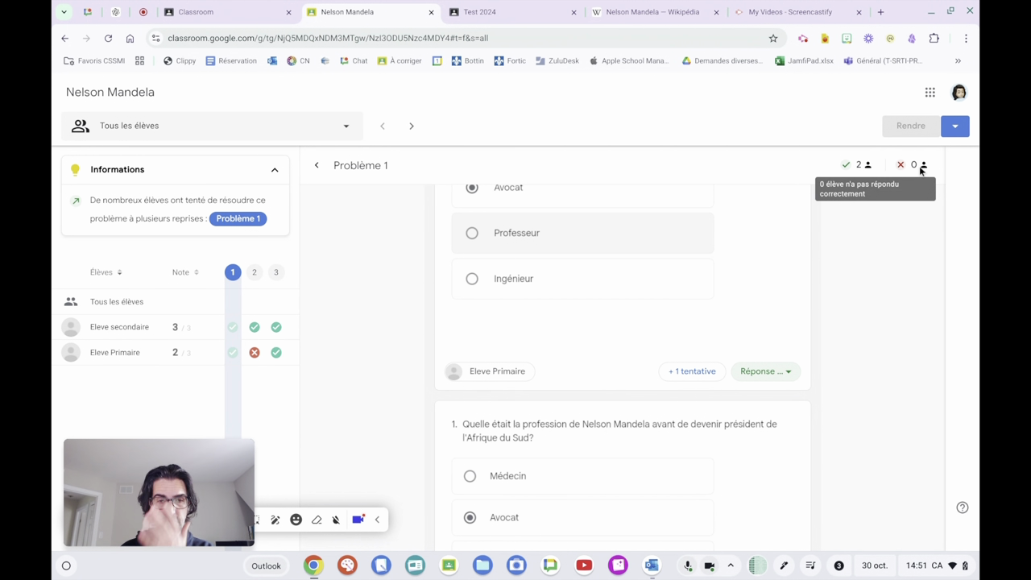
pyautogui.click(255, 274)
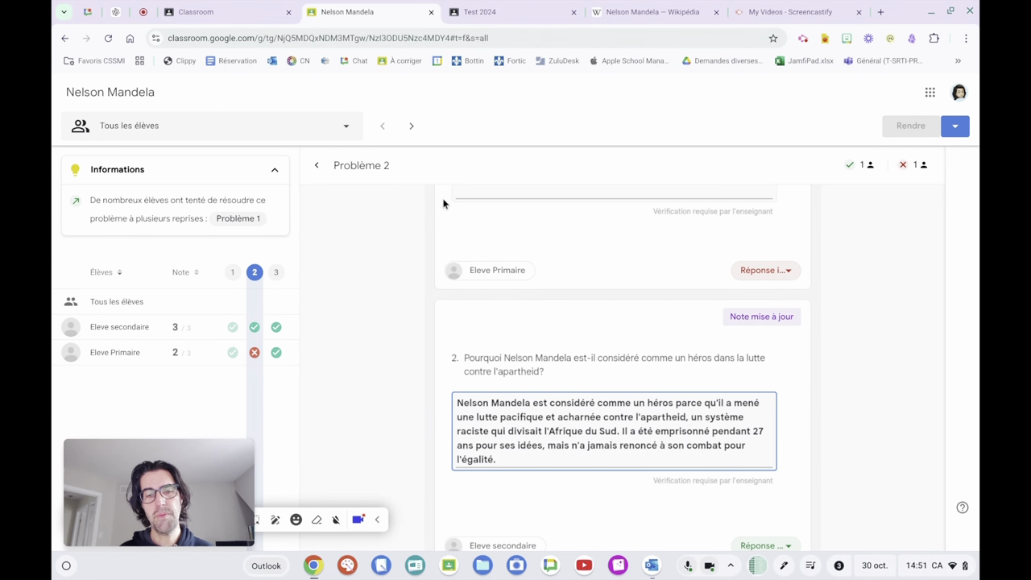
pyautogui.click(275, 273)
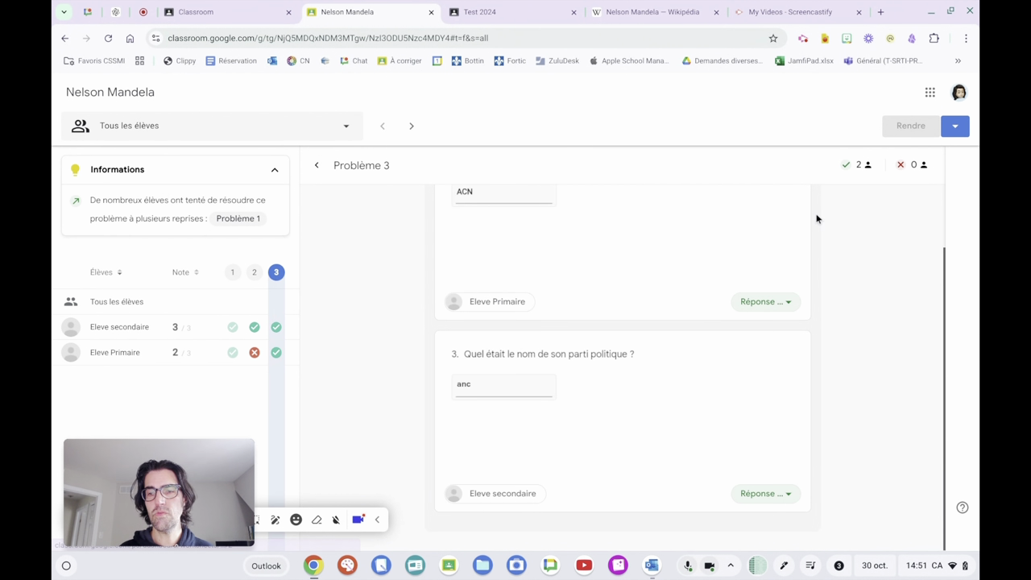
pyautogui.scroll(1, 612, 290)
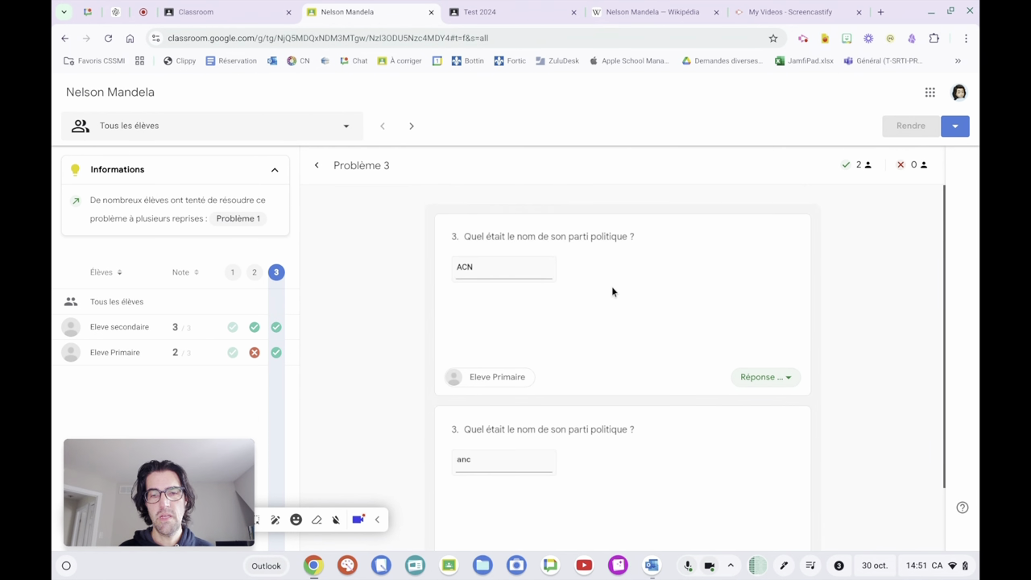
pyautogui.scroll(-1, 612, 291)
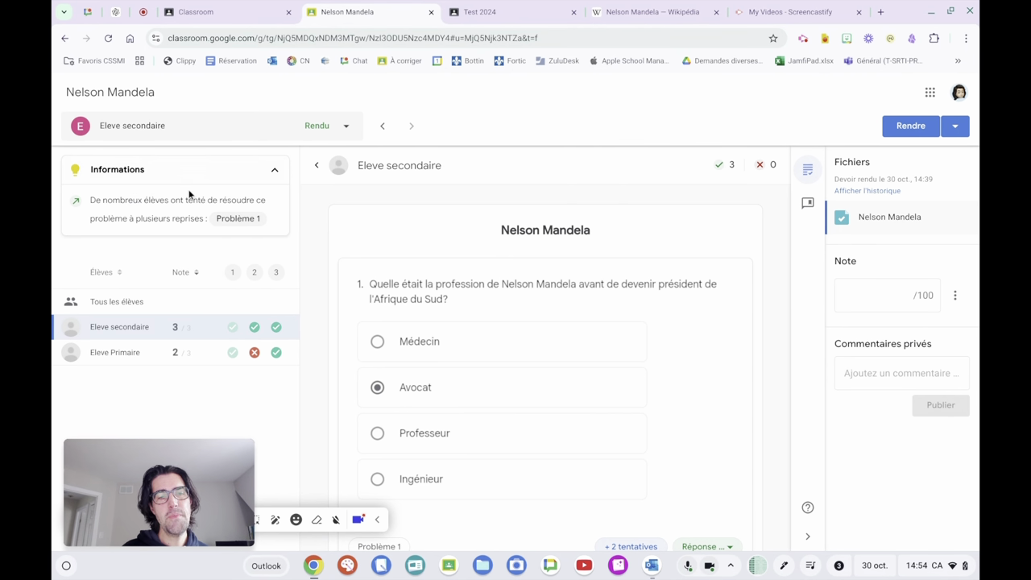
pyautogui.click(239, 219)
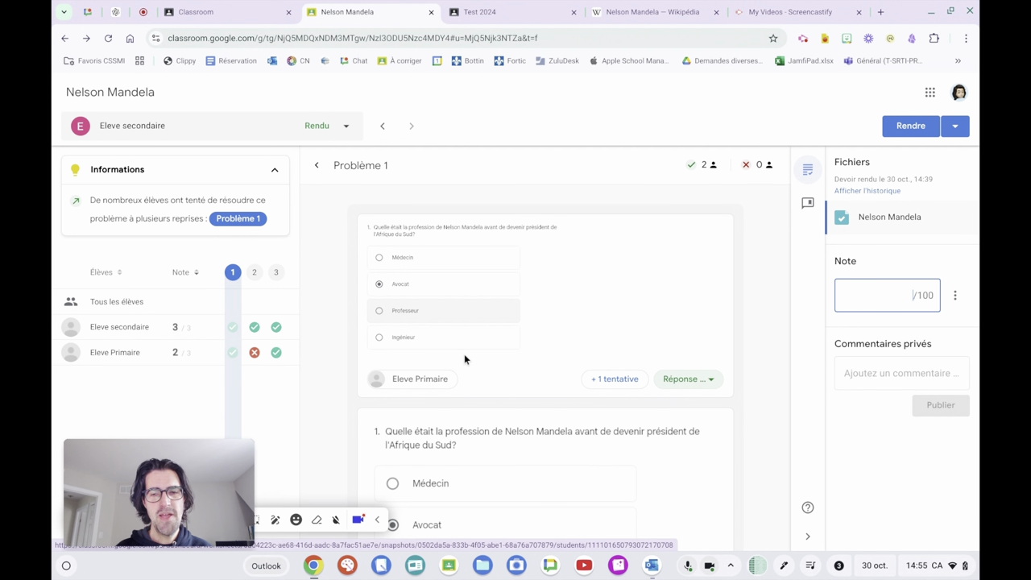
# Open the secondary student's submission and change the assignment's total points to 20.
pyautogui.click(127, 327)
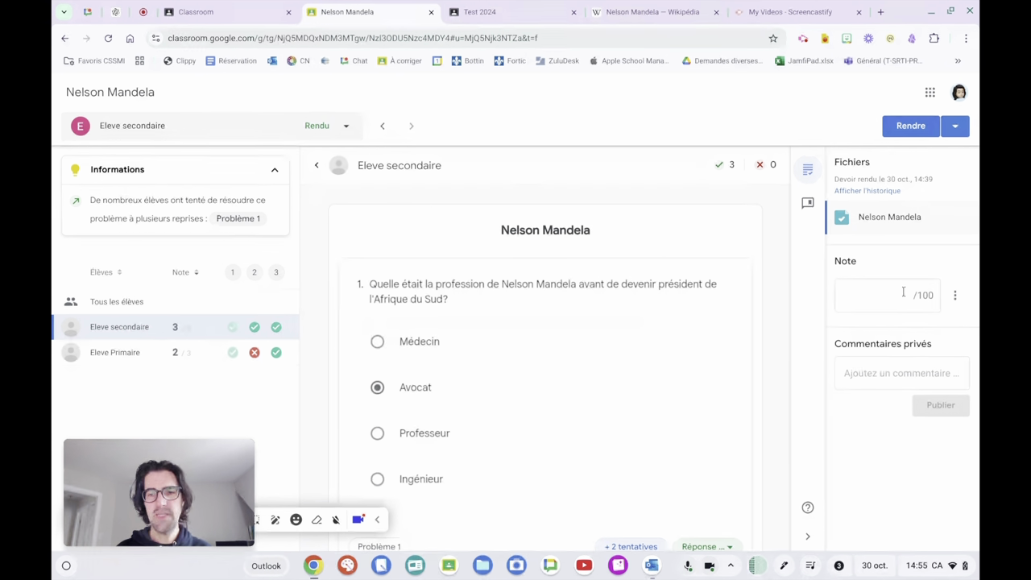
pyautogui.click(956, 296)
pyautogui.click(921, 324)
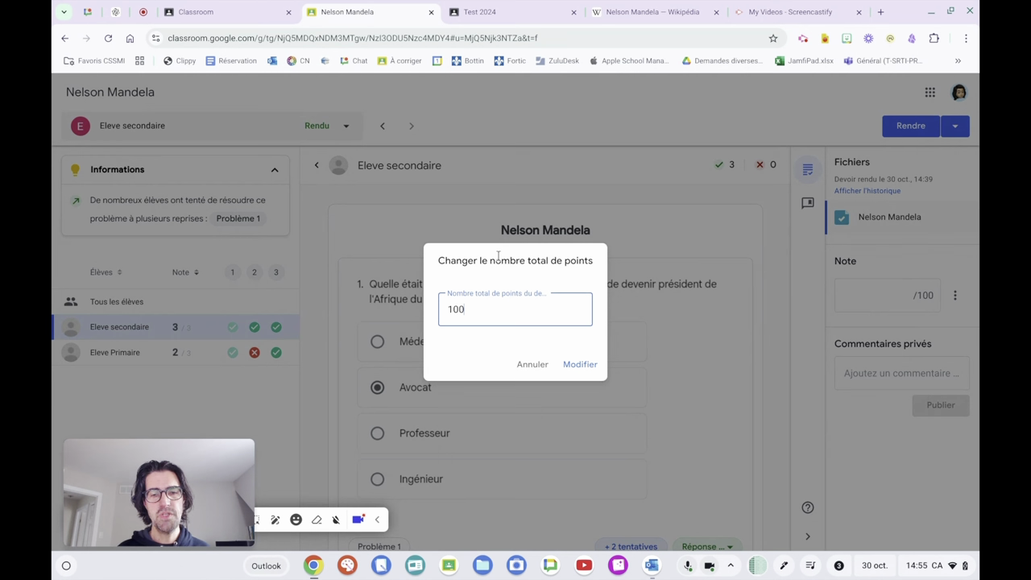
pyautogui.press('BackSpace')
pyautogui.press('BackSpace')
pyautogui.press('BackSpace')
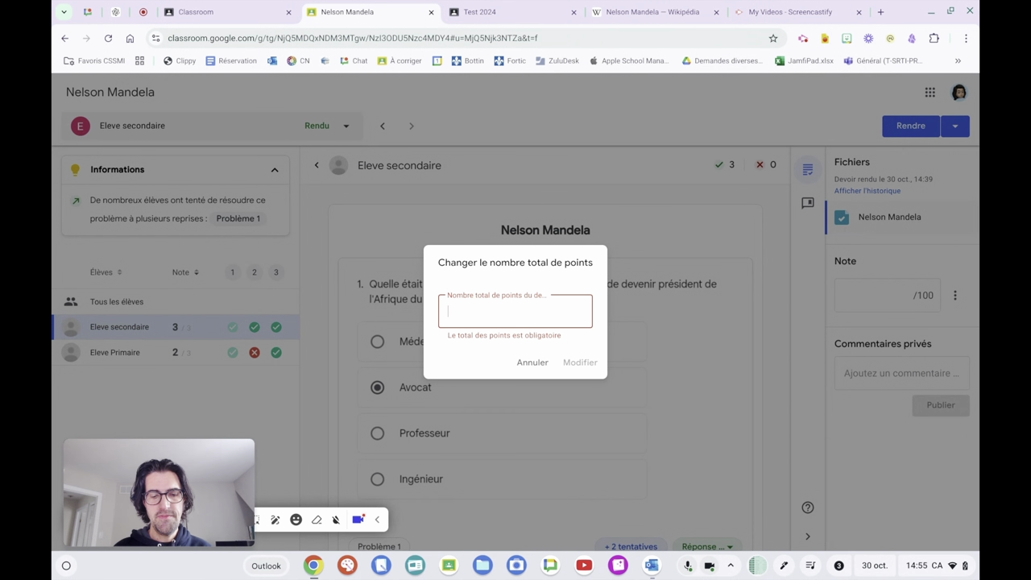
pyautogui.write('20')
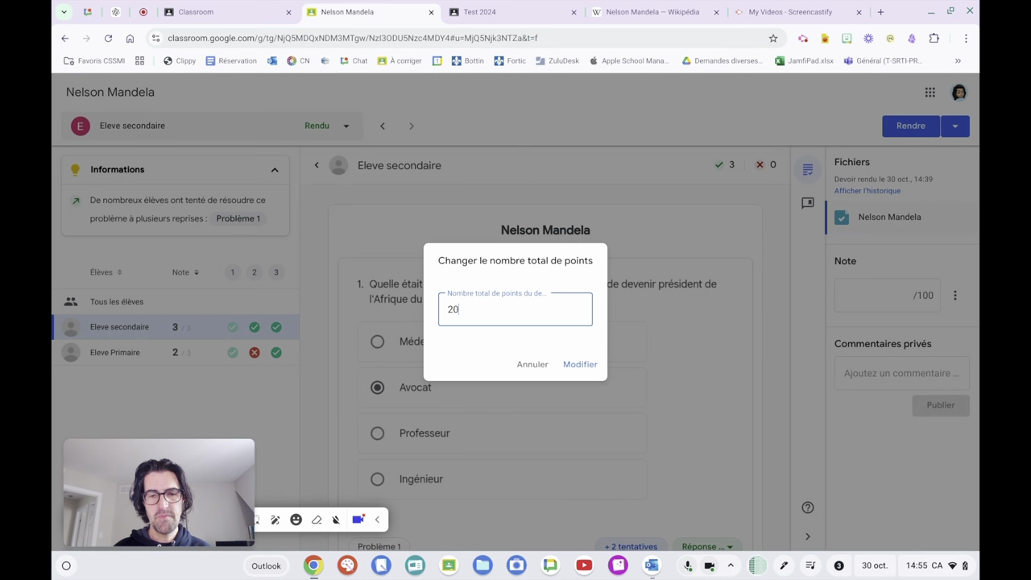
pyautogui.click(578, 364)
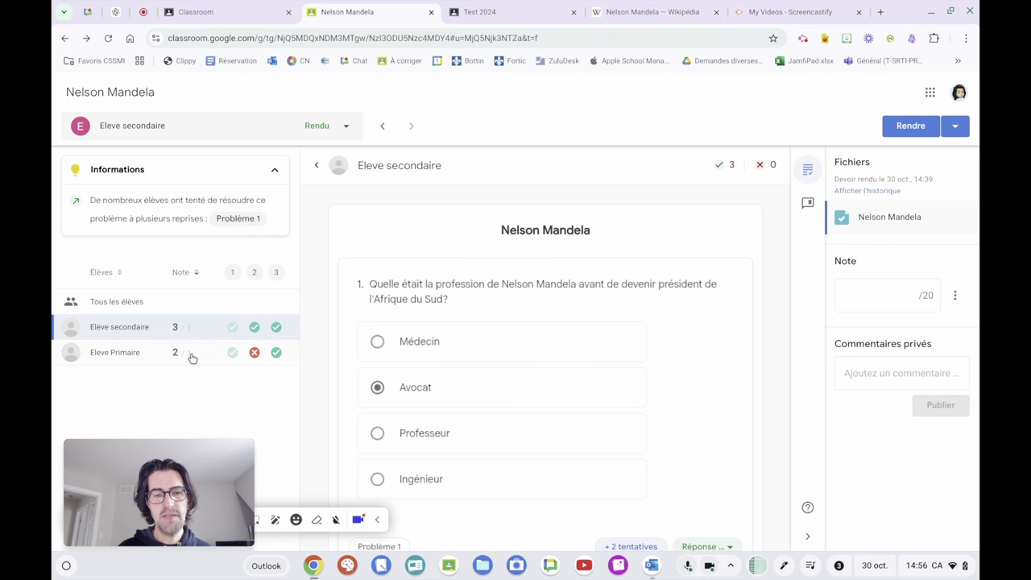
# Enter a grade of 20 for the secondary student and 15 for the primary student, then close the grading view.
pyautogui.click(889, 302)
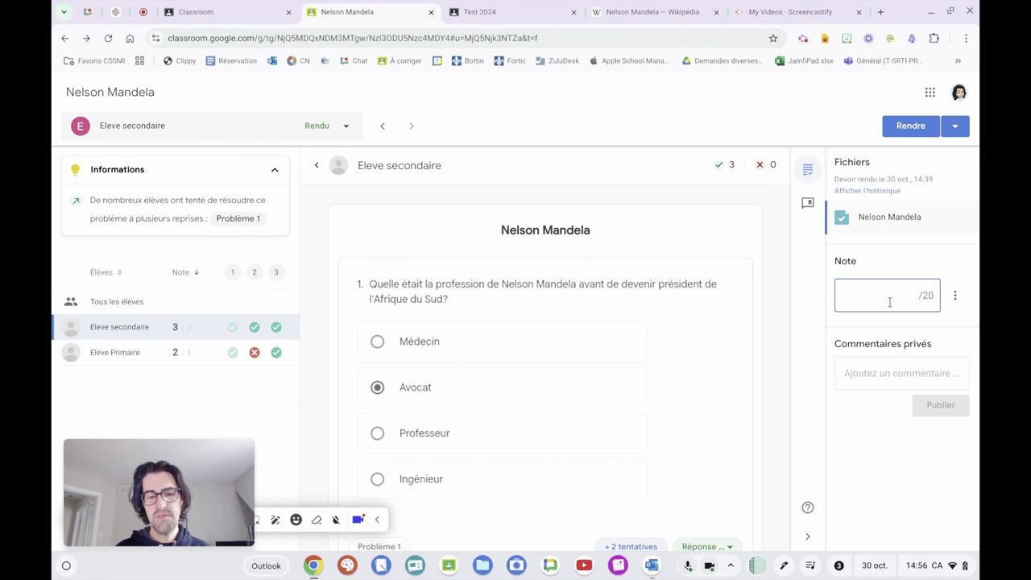
pyautogui.write('20')
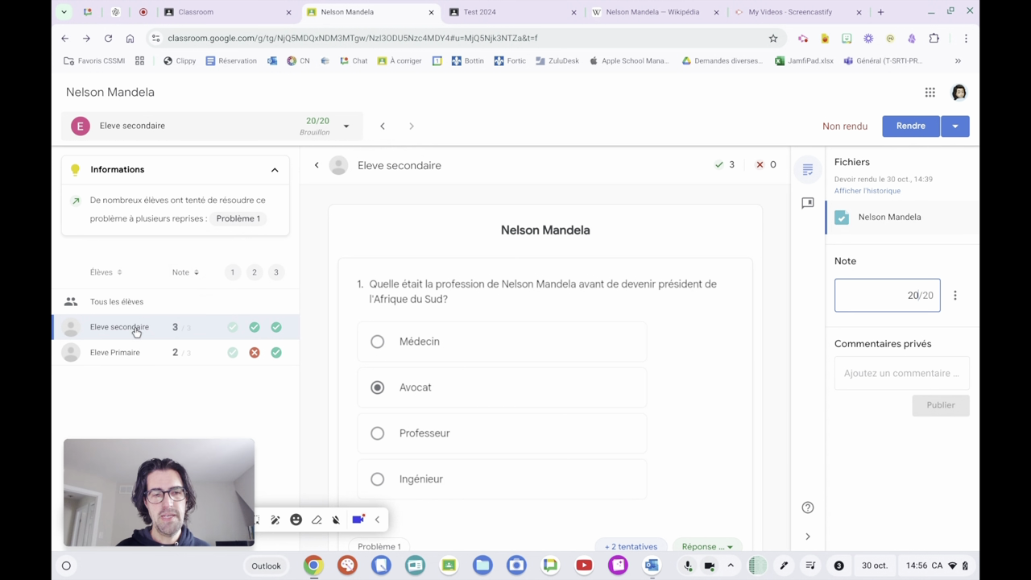
pyautogui.click(119, 358)
pyautogui.write('15')
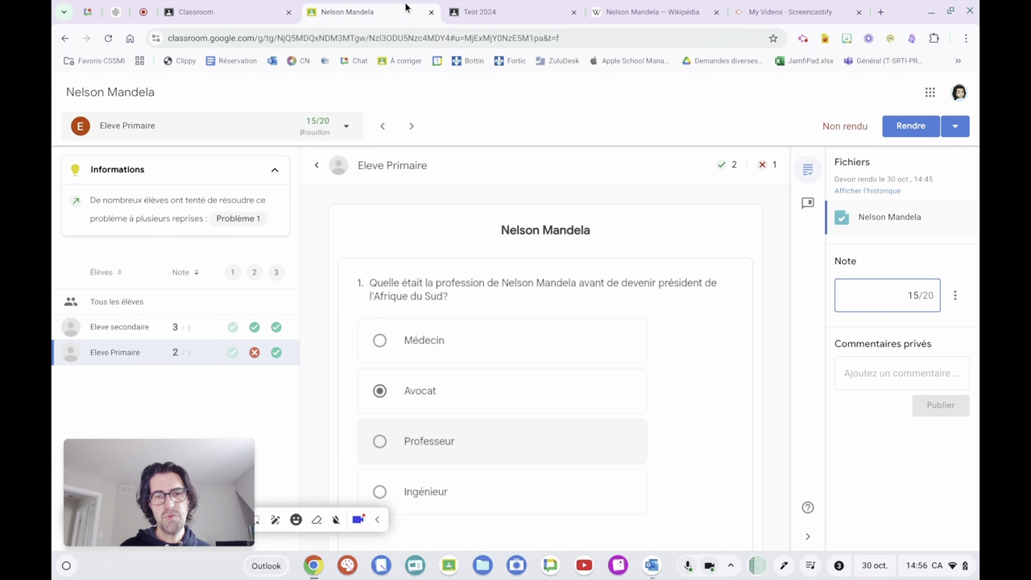
pyautogui.click(430, 16)
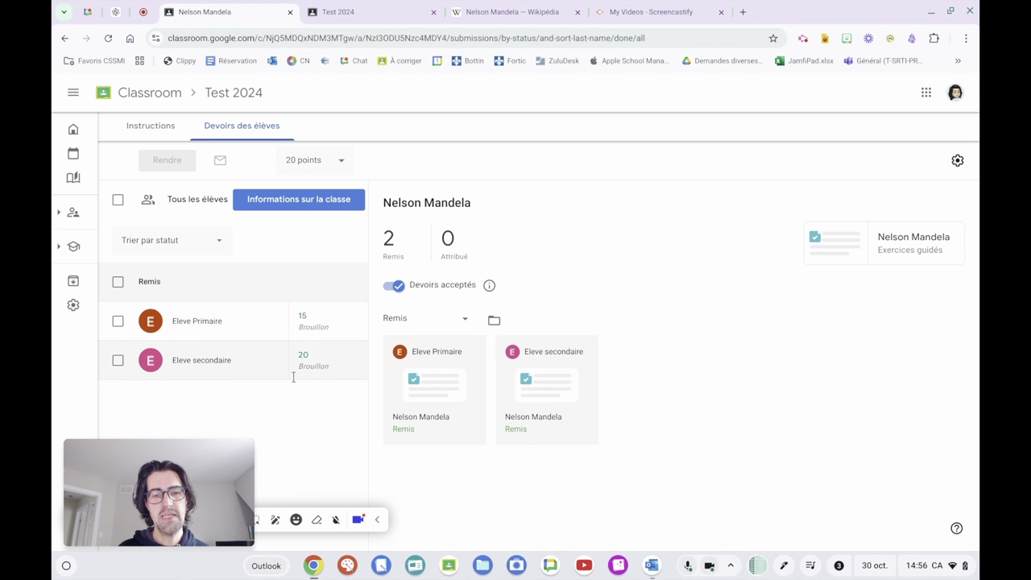
# Reopen the class insights and return the graded assignments to both students together, then go back to the student work overview.
pyautogui.click(295, 208)
pyautogui.click(954, 125)
pyautogui.click(928, 171)
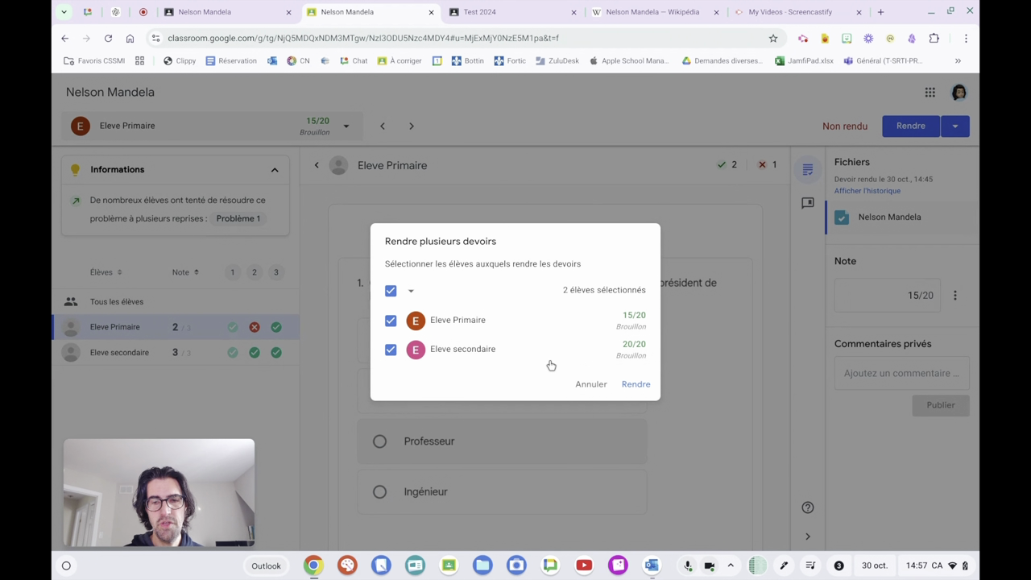
pyautogui.click(636, 390)
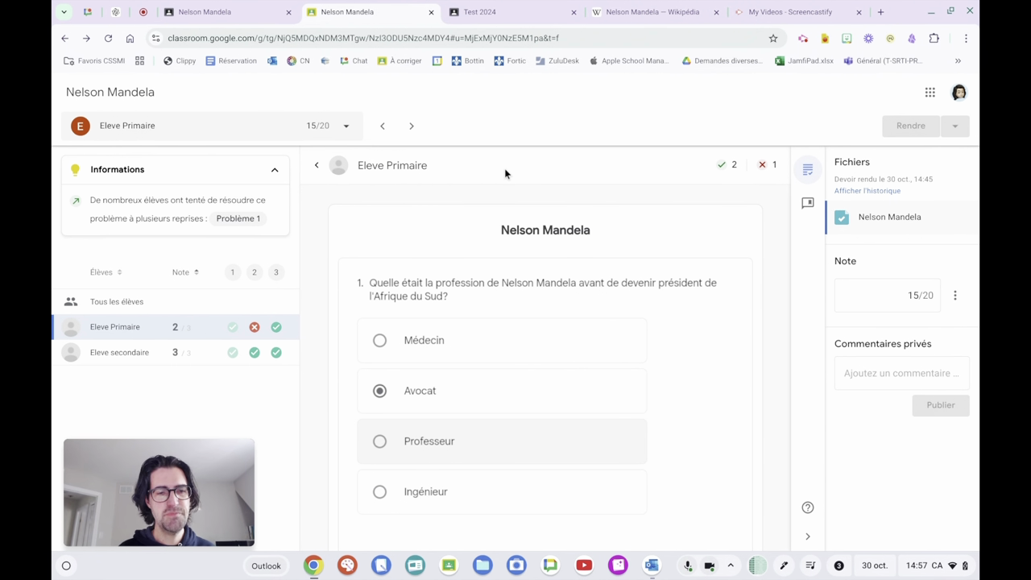
pyautogui.click(431, 12)
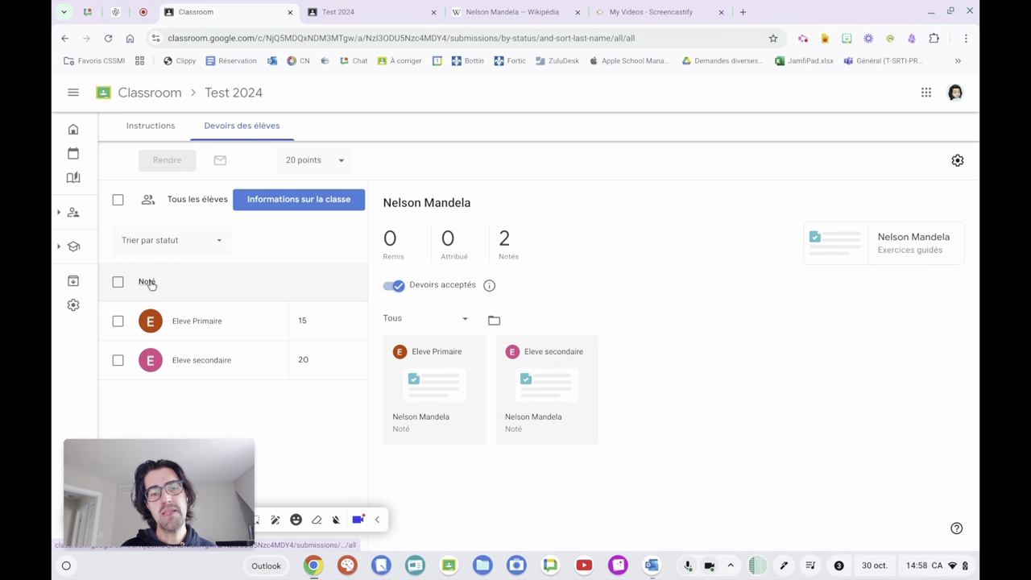